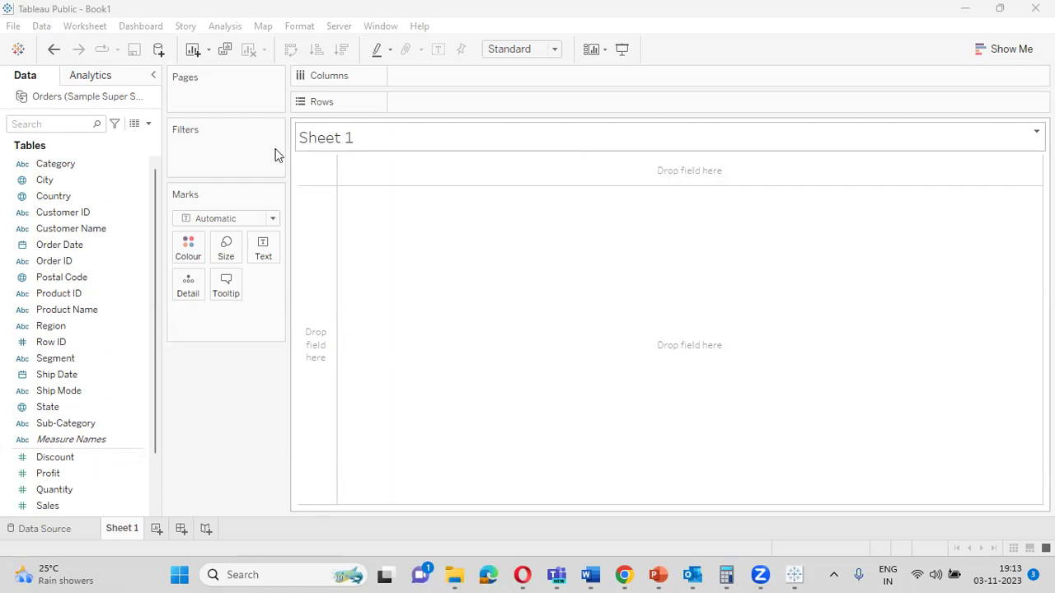
Build a line chart of Sales by year of Order Date and label its points with Sales.
{"action": "left_click", "coordinate": [70, 247]}
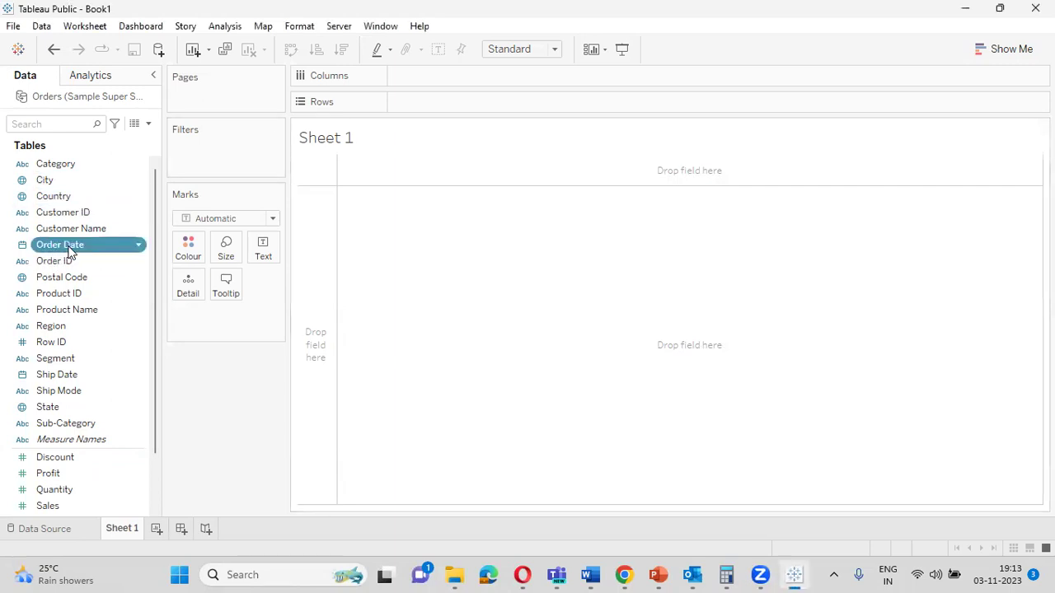
{"action": "left_click_drag", "start_coordinate": [69, 251], "coordinate": [450, 87]}
{"action": "left_click_drag", "start_coordinate": [66, 504], "coordinate": [440, 99]}
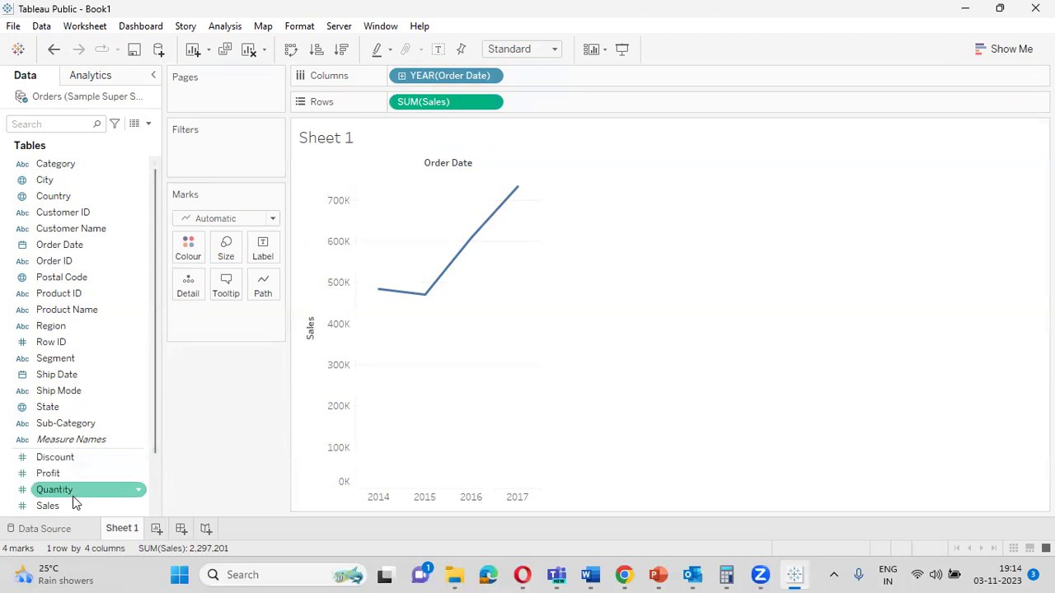
{"action": "left_click_drag", "start_coordinate": [72, 506], "coordinate": [264, 247]}
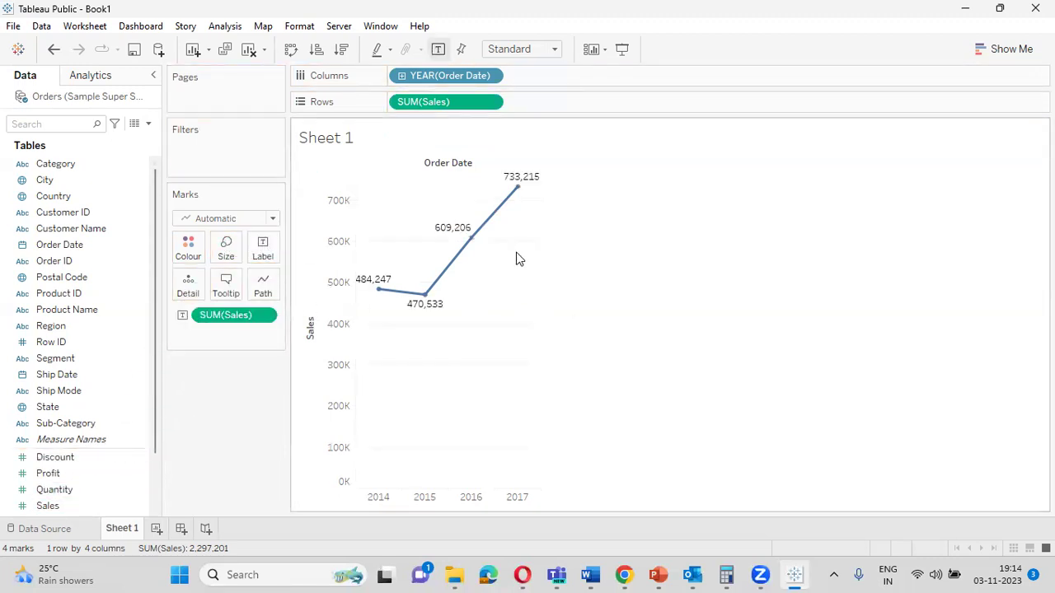
Colour the sales line orange and fit the chart to Entire View.
{"action": "left_click", "coordinate": [190, 250]}
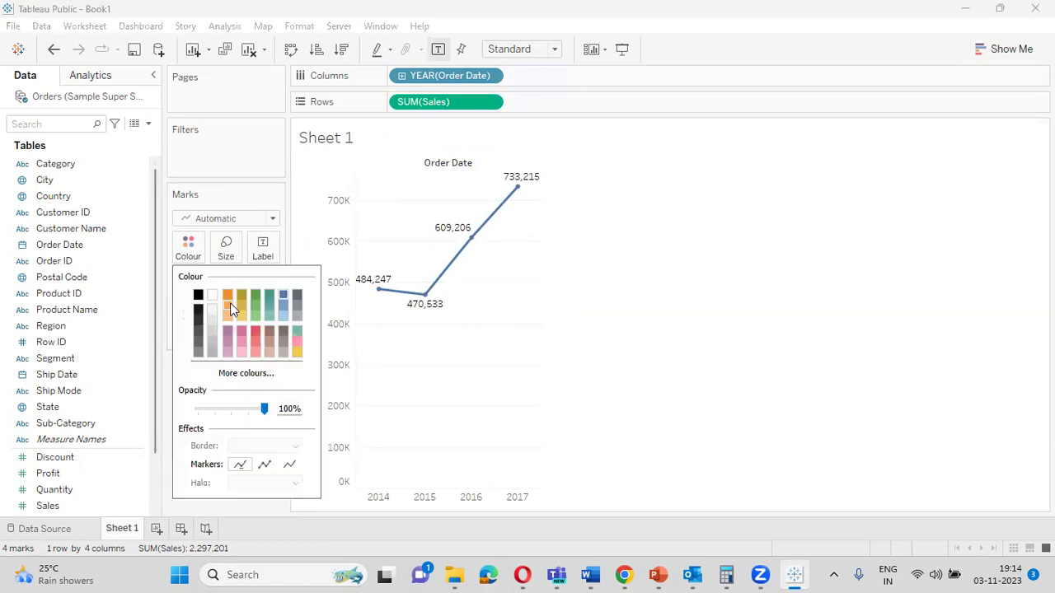
{"action": "left_click", "coordinate": [227, 295]}
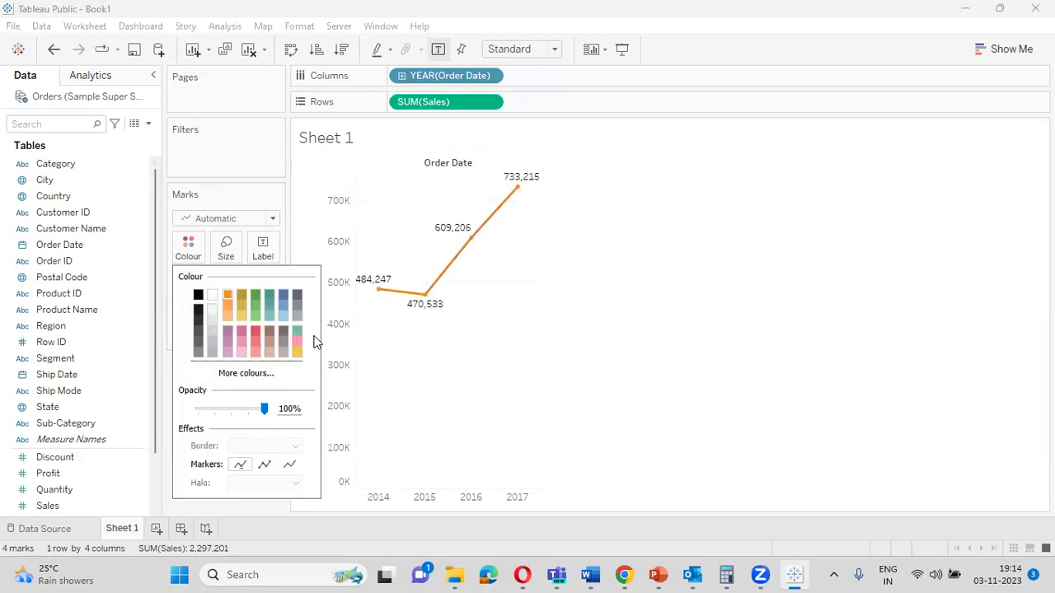
{"action": "left_click", "coordinate": [259, 162]}
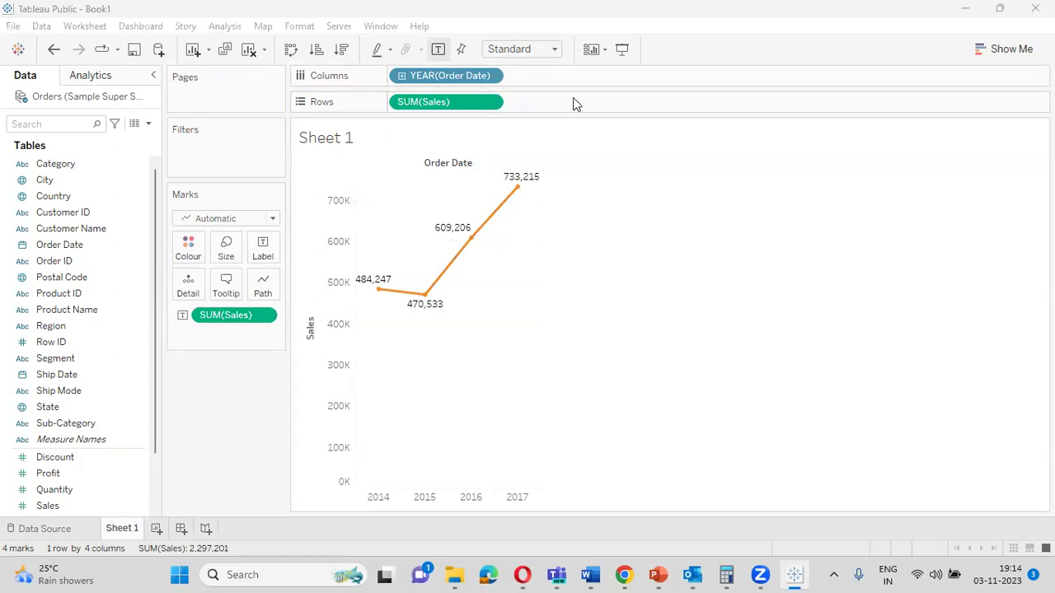
{"action": "left_click", "coordinate": [554, 51]}
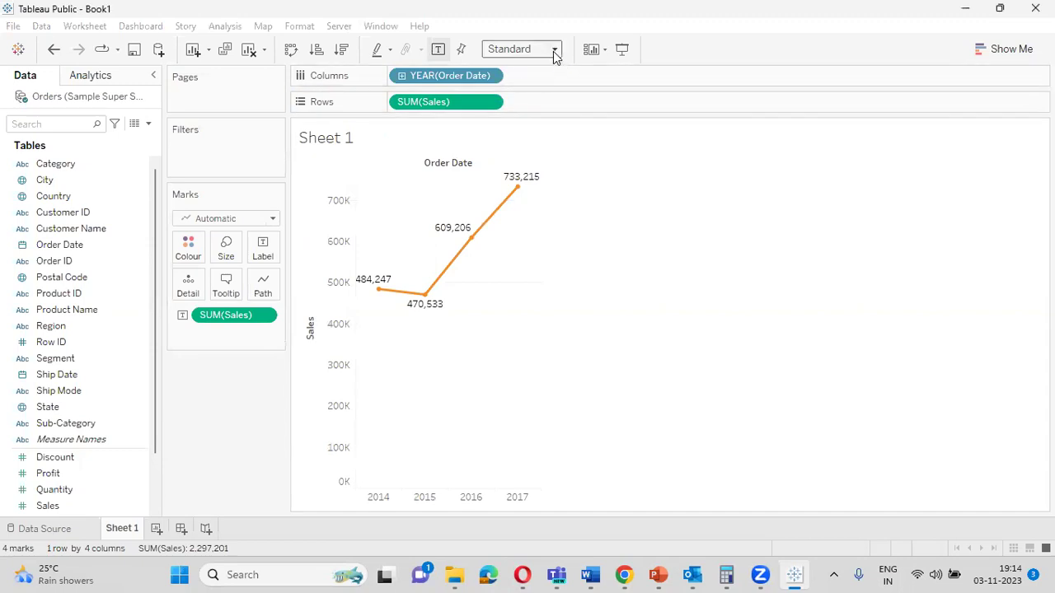
{"action": "left_click", "coordinate": [511, 104]}
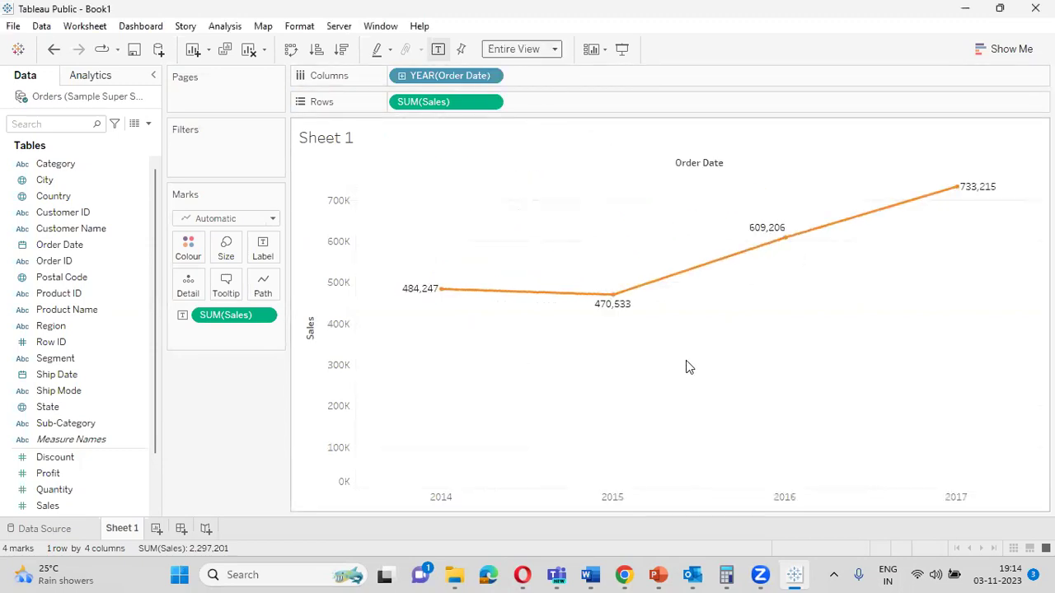
{"action": "mouse_move", "coordinate": [732, 254]}
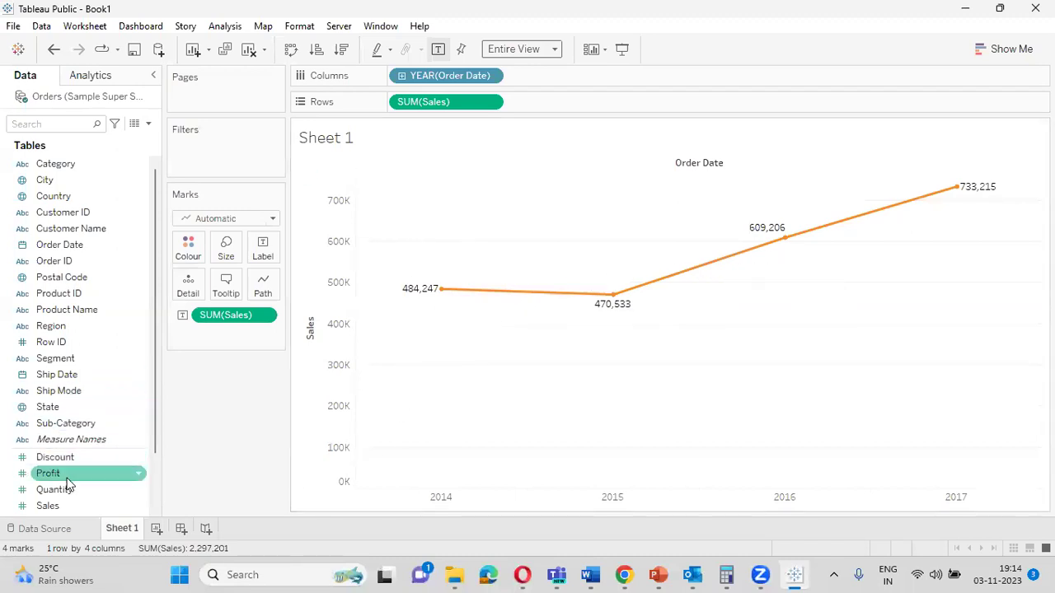
Add Profit to the rows with Profit labels on its own line, and combine it with Sales as a dual axis.
{"action": "left_click_drag", "start_coordinate": [71, 476], "coordinate": [552, 102]}
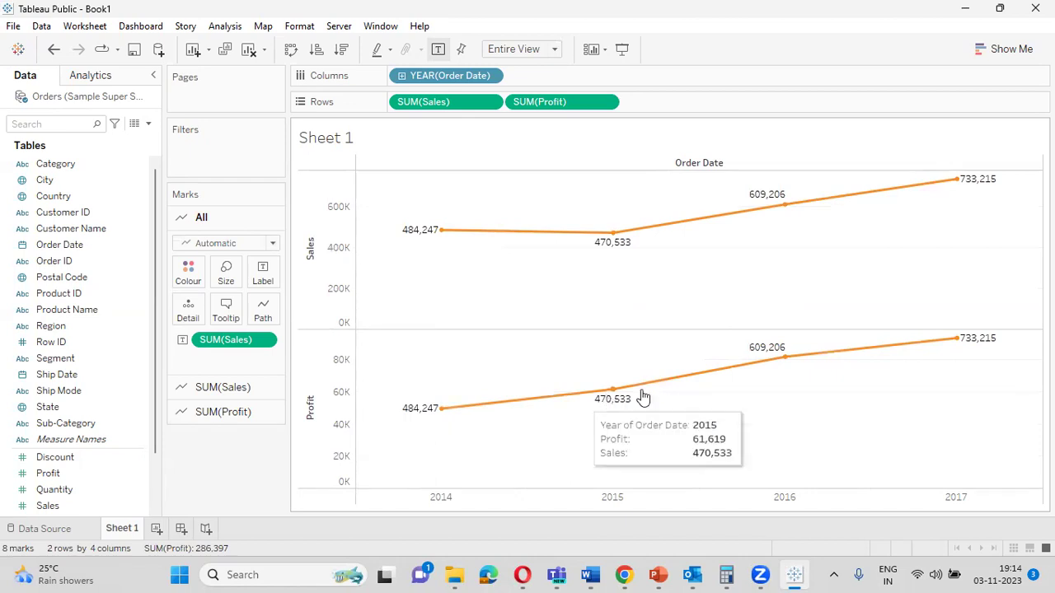
{"action": "left_click", "coordinate": [234, 411]}
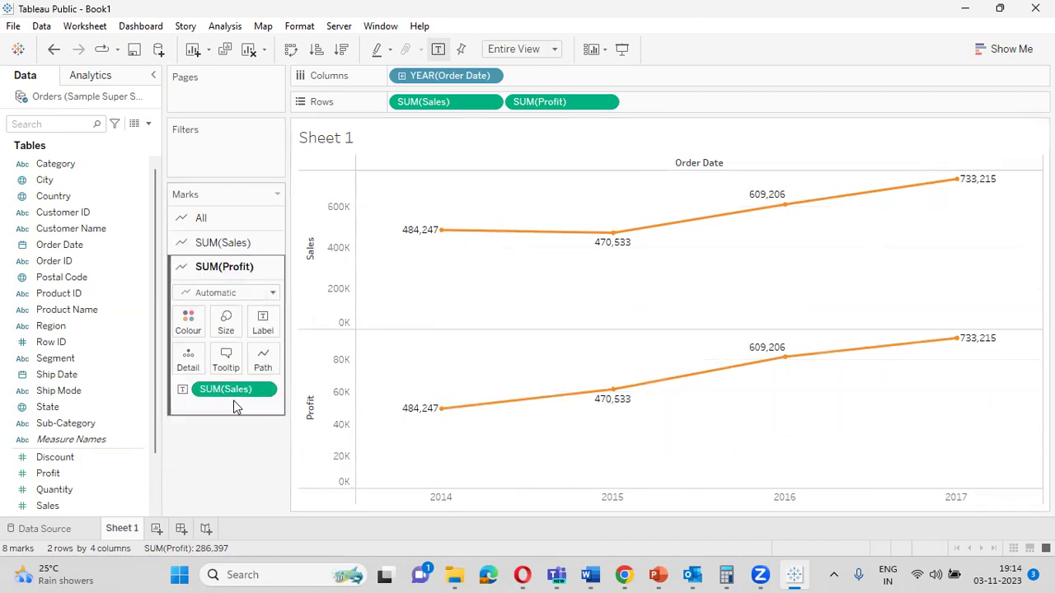
{"action": "left_click_drag", "start_coordinate": [212, 391], "coordinate": [263, 324]}
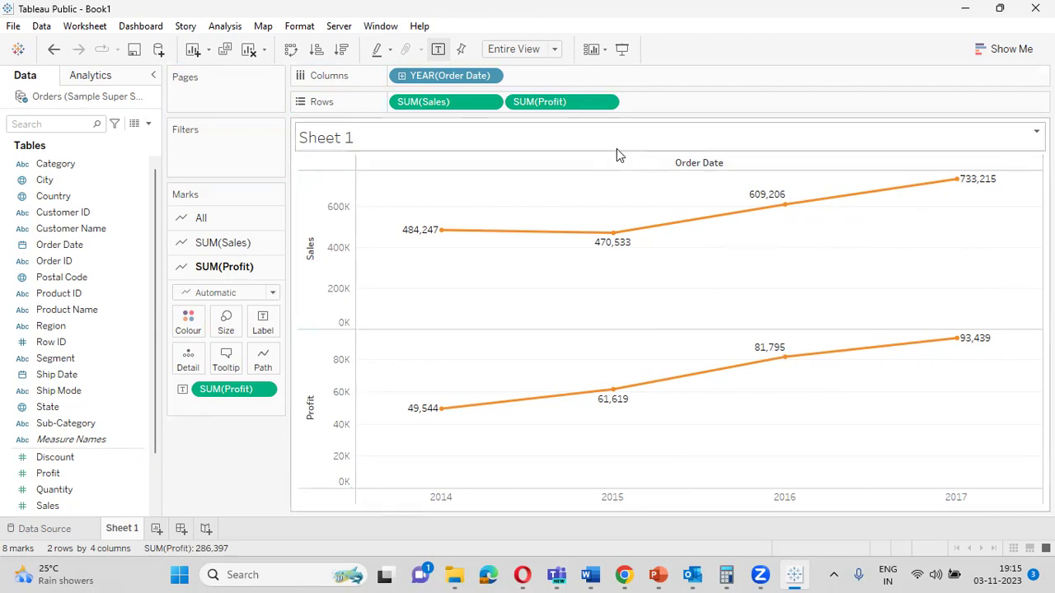
{"action": "left_click", "coordinate": [611, 105]}
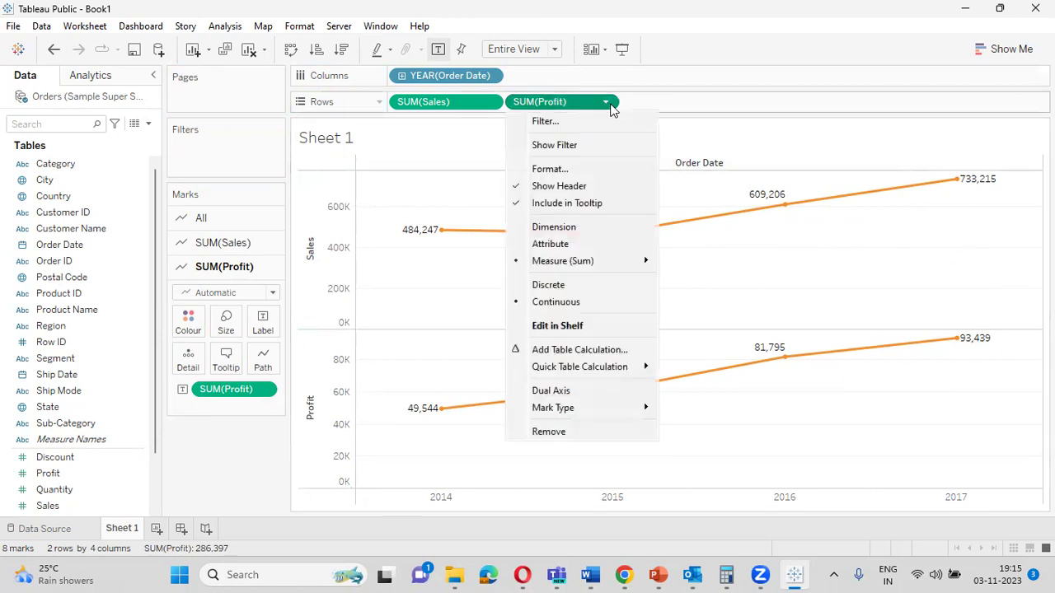
{"action": "left_click", "coordinate": [573, 390]}
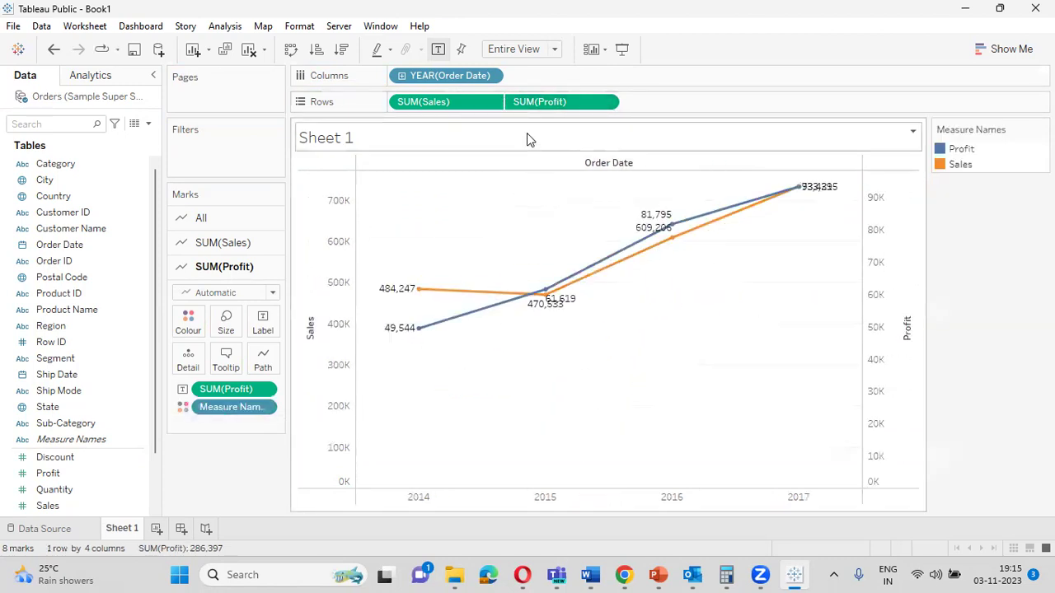
Place Profit again on the chart's secondary axis, and remove it from the rows.
{"action": "mouse_move", "coordinate": [536, 104]}
{"action": "left_mouse_down"}
{"action": "mouse_move", "coordinate": [78, 421]}
{"action": "mouse_move", "coordinate": [69, 485]}
{"action": "mouse_move", "coordinate": [405, 365]}
{"action": "mouse_move", "coordinate": [911, 290]}
{"action": "left_mouse_up"}
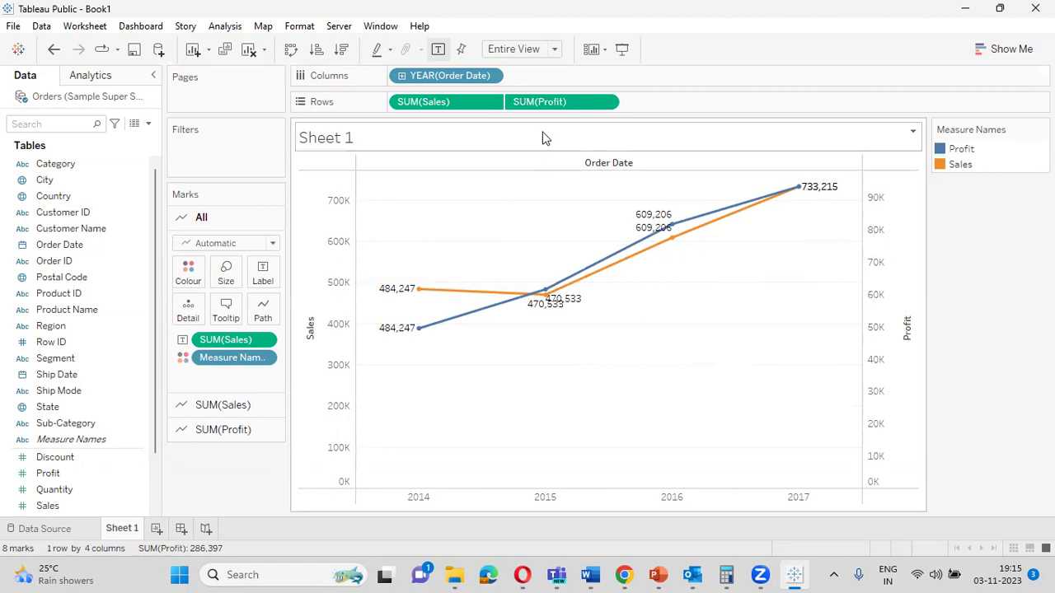
{"action": "left_click_drag", "start_coordinate": [541, 103], "coordinate": [80, 397]}
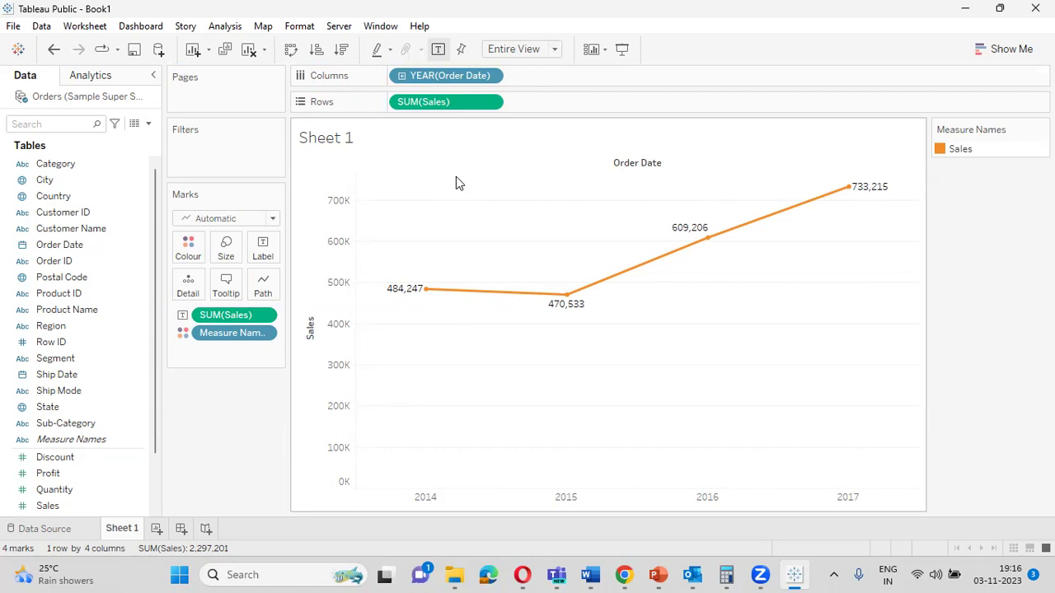
Drill the Order Date columns down from year to quarter and month.
{"action": "left_click", "coordinate": [402, 76]}
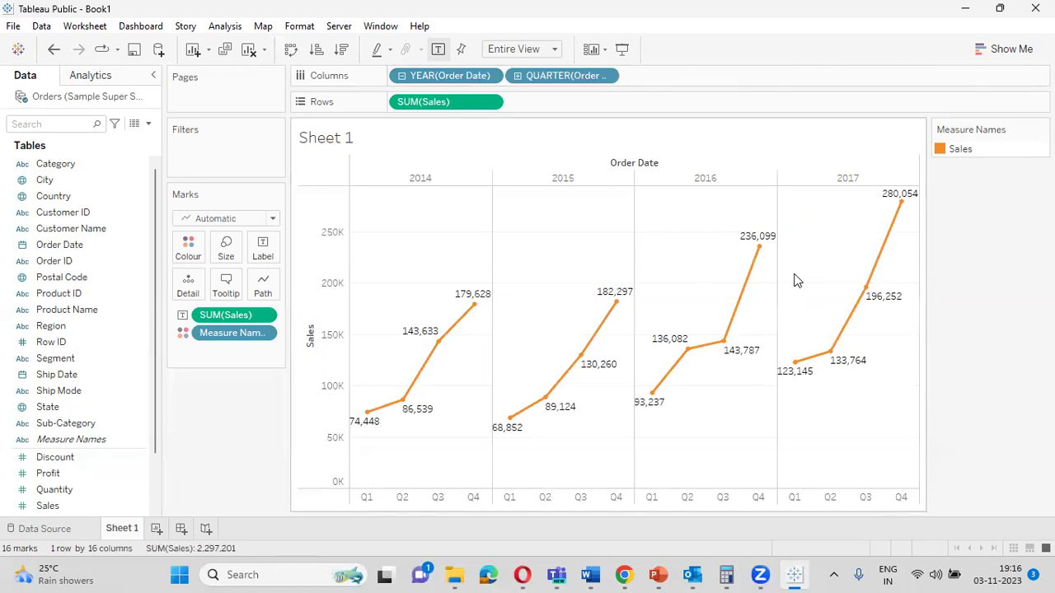
{"action": "left_click", "coordinate": [517, 78]}
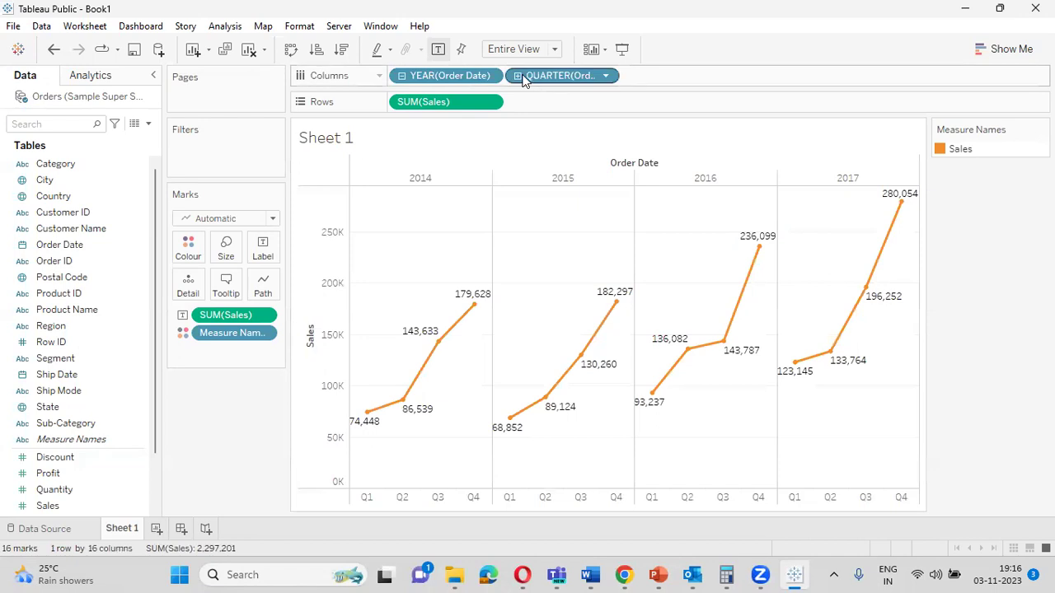
{"action": "left_click", "coordinate": [518, 76]}
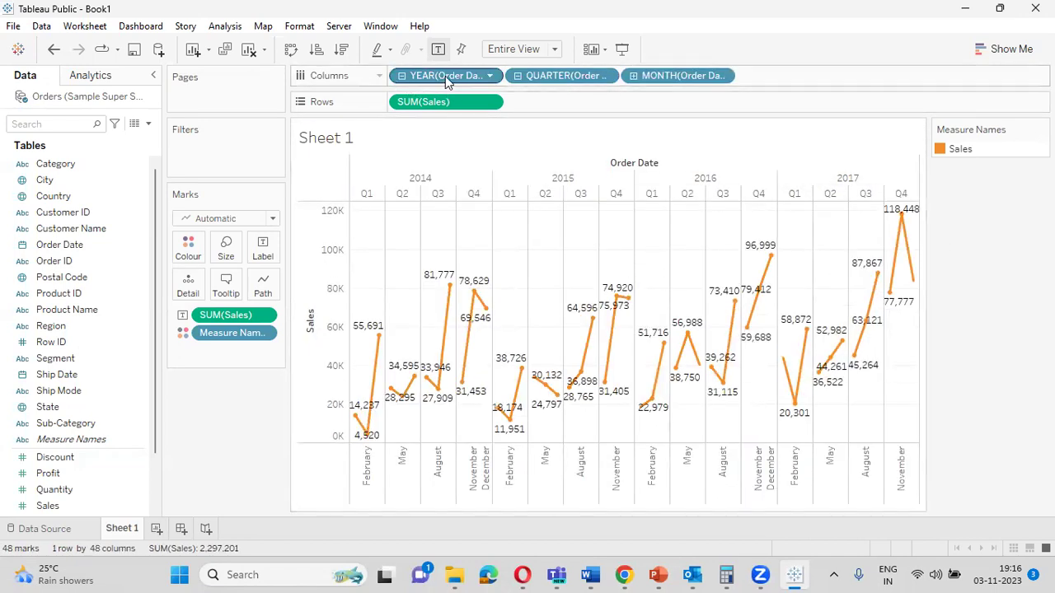
Remove the year, quarter and month levels from the columns one by one, and put Order Date back on the columns.
{"action": "left_click_drag", "start_coordinate": [448, 76], "coordinate": [123, 245]}
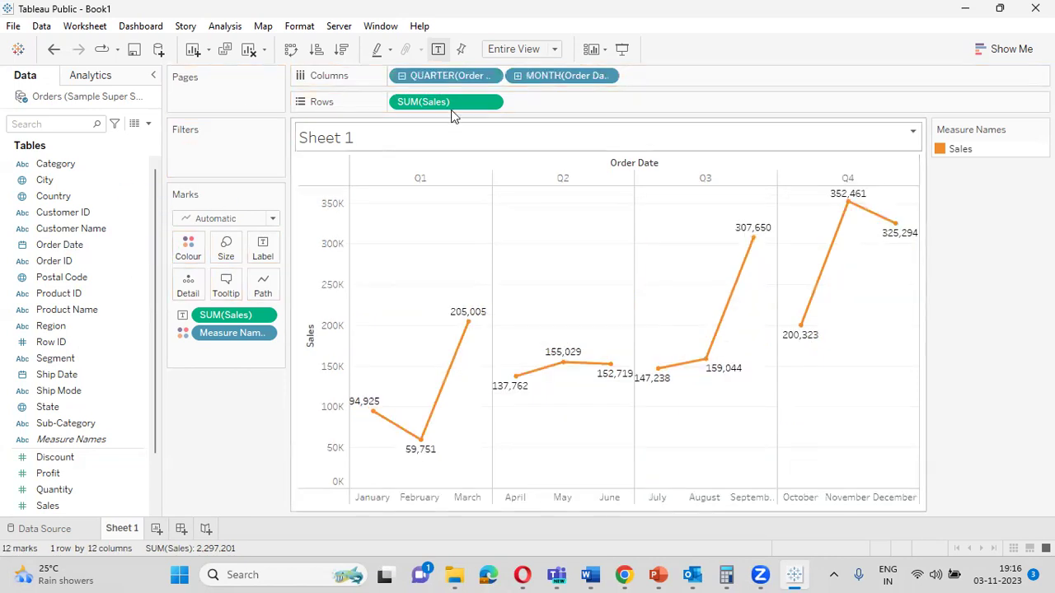
{"action": "left_click_drag", "start_coordinate": [466, 76], "coordinate": [99, 284]}
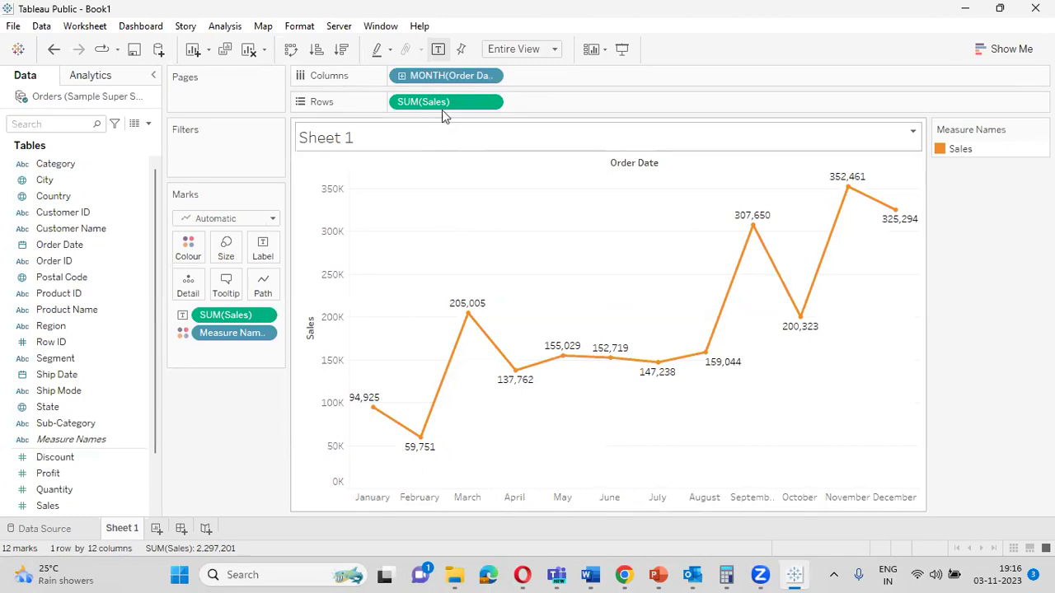
{"action": "left_click_drag", "start_coordinate": [454, 75], "coordinate": [34, 356]}
{"action": "left_click", "coordinate": [91, 244]}
{"action": "left_click_drag", "start_coordinate": [91, 243], "coordinate": [436, 77]}
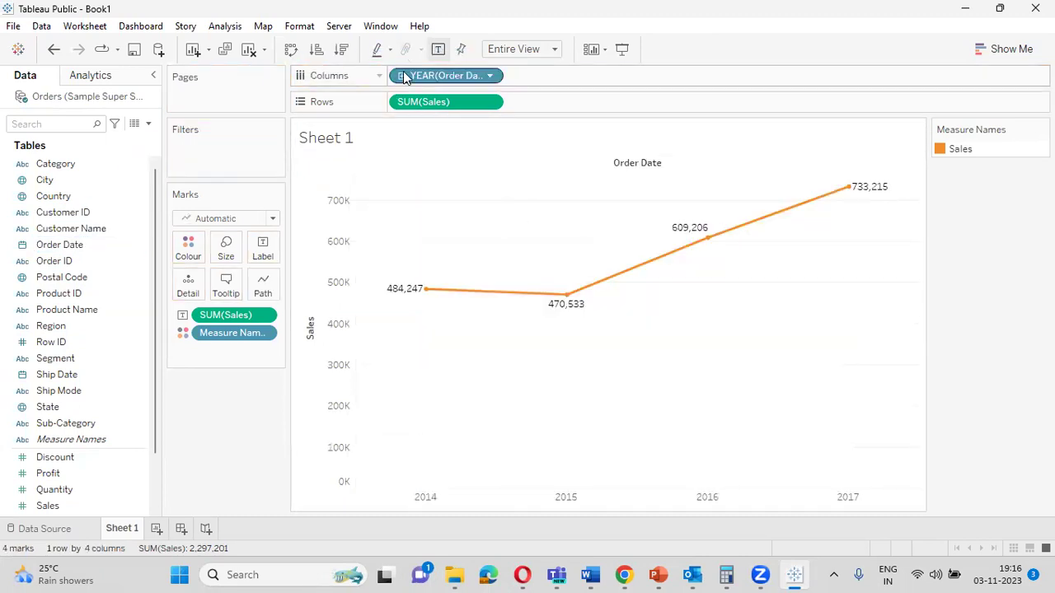
Switch the Order Date columns between the discrete Quarter and Year levels to compare the two sales trends.
{"action": "left_click", "coordinate": [492, 76]}
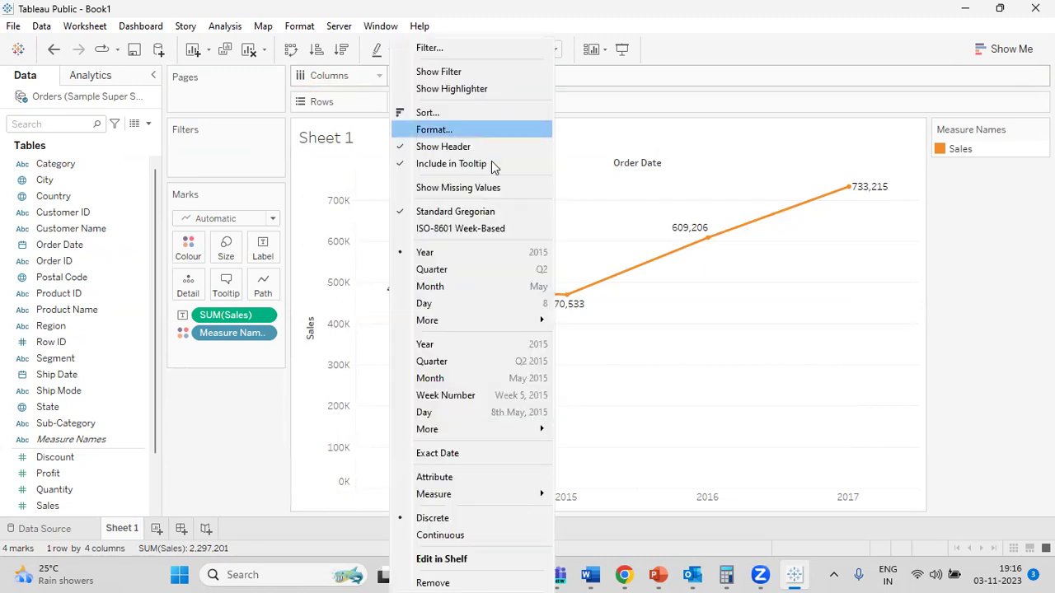
{"action": "left_click", "coordinate": [446, 272]}
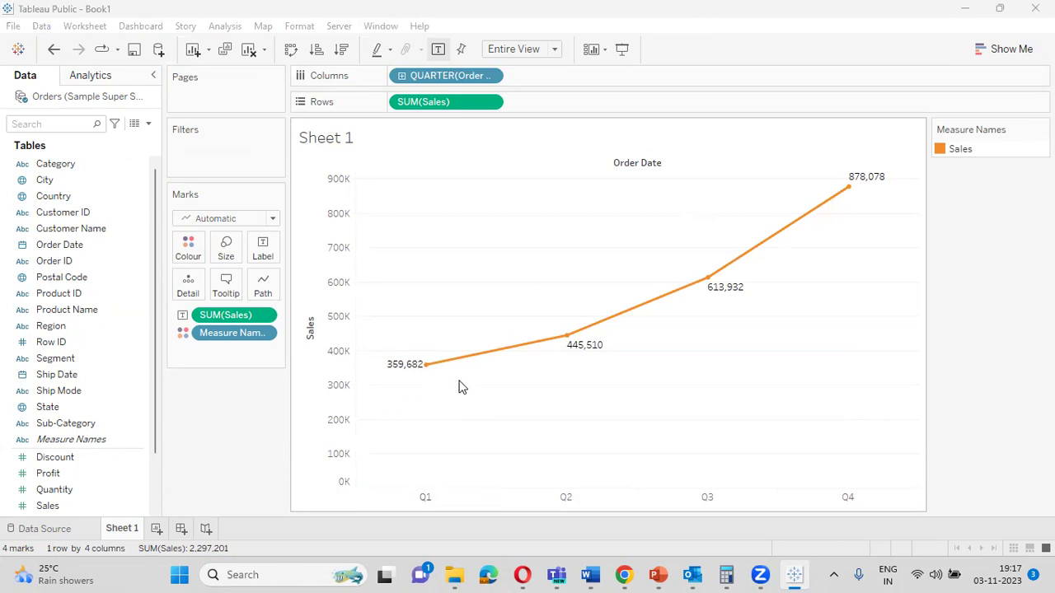
{"action": "mouse_move", "coordinate": [430, 372]}
{"action": "left_click", "coordinate": [485, 76]}
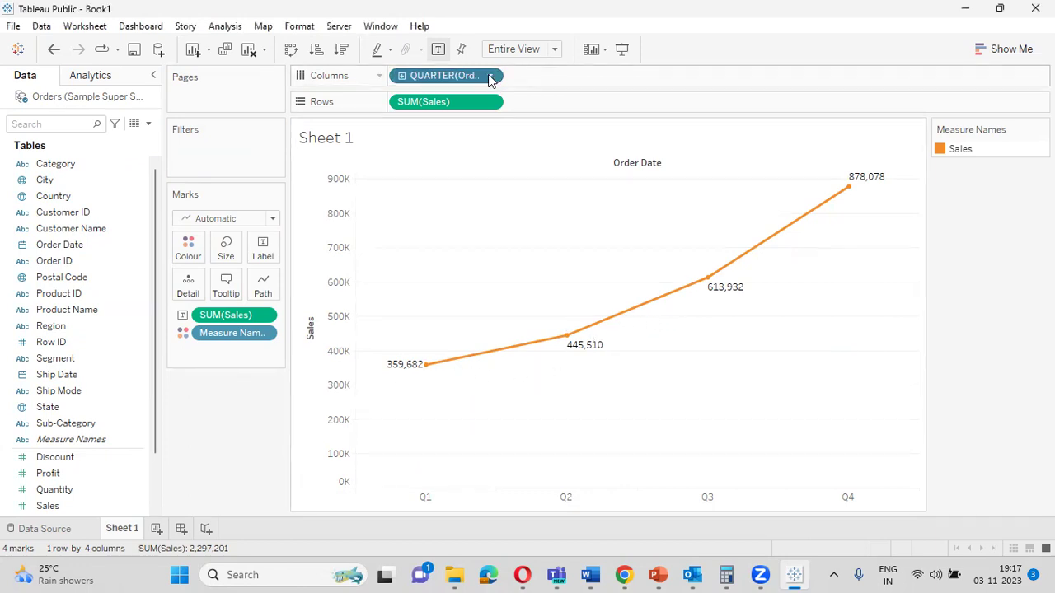
{"action": "left_click", "coordinate": [474, 255]}
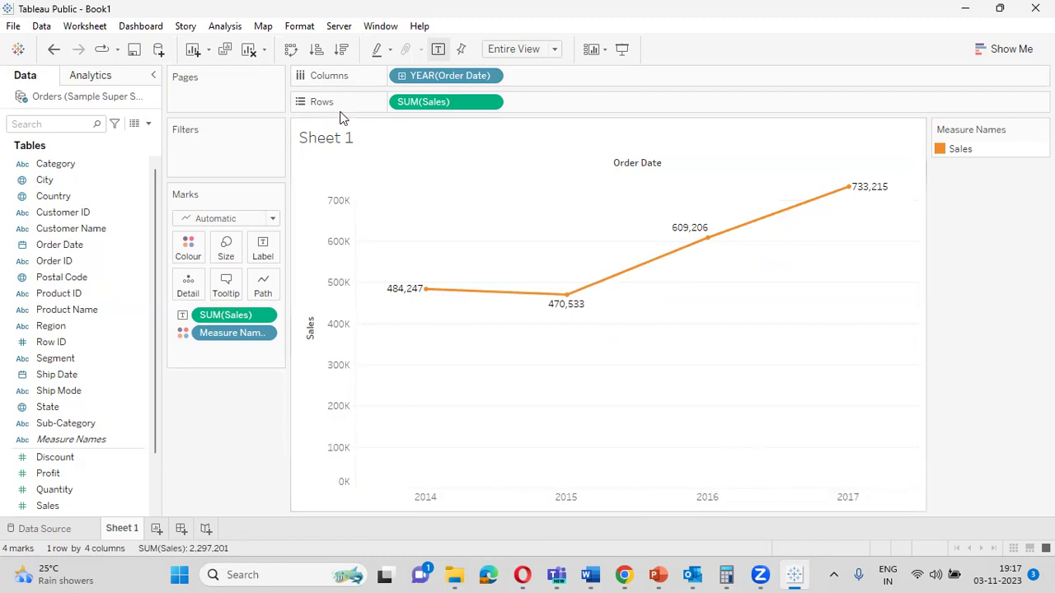
{"action": "left_click", "coordinate": [492, 76]}
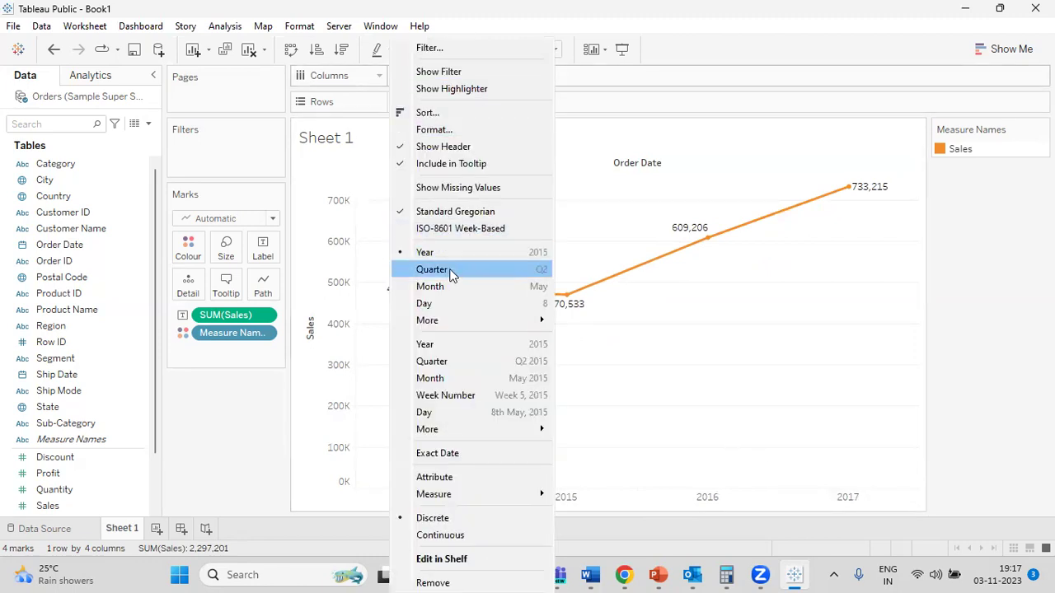
{"action": "left_click", "coordinate": [451, 270]}
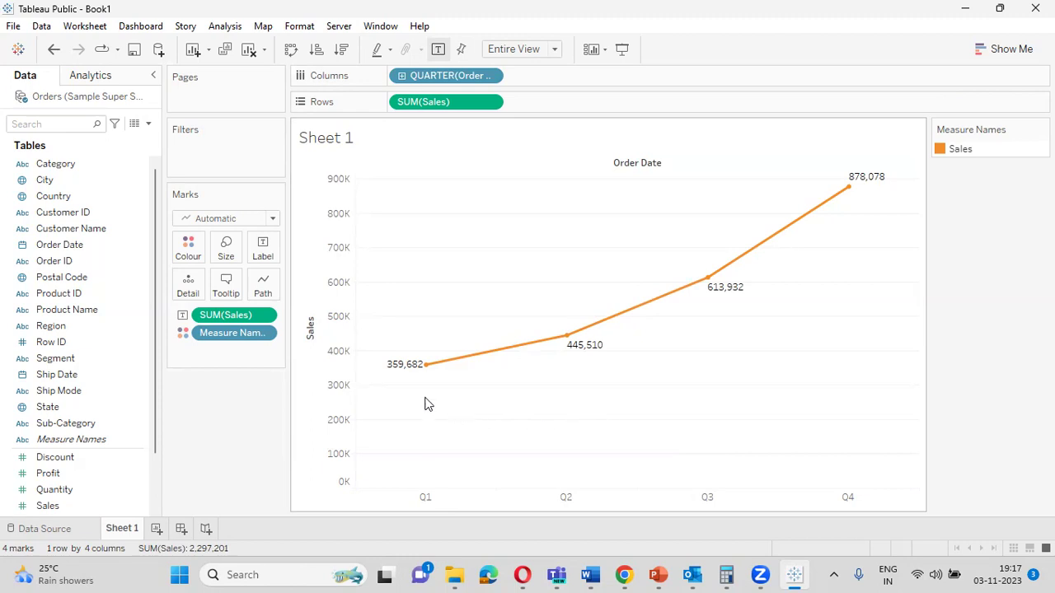
{"action": "left_click", "coordinate": [489, 76]}
{"action": "left_click", "coordinate": [471, 251]}
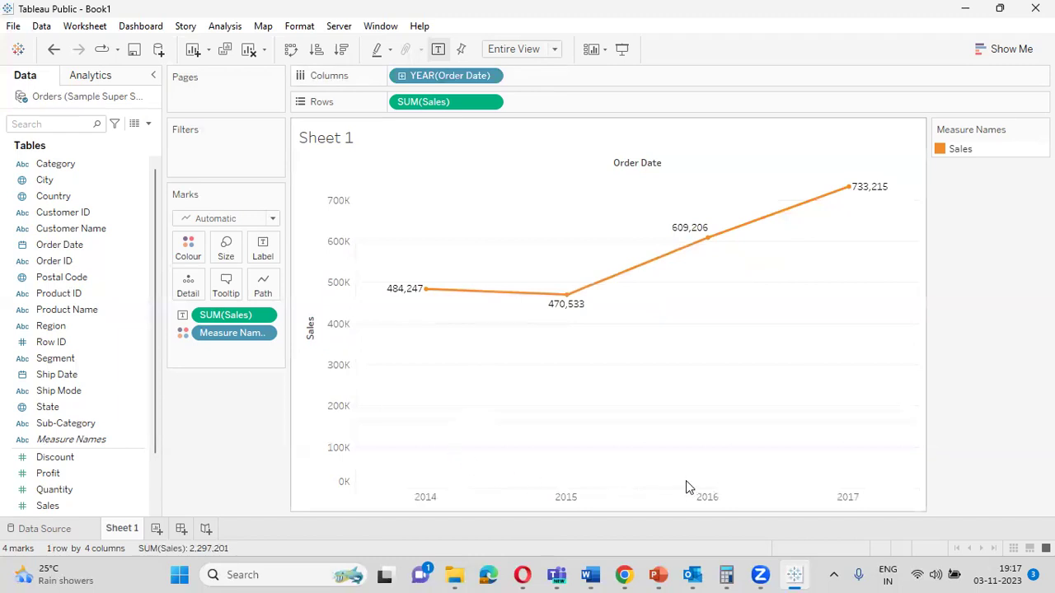
Set the Order Date columns to the discrete Quarter level and examine the Q1 and Q2 sales points.
{"action": "left_click", "coordinate": [494, 76]}
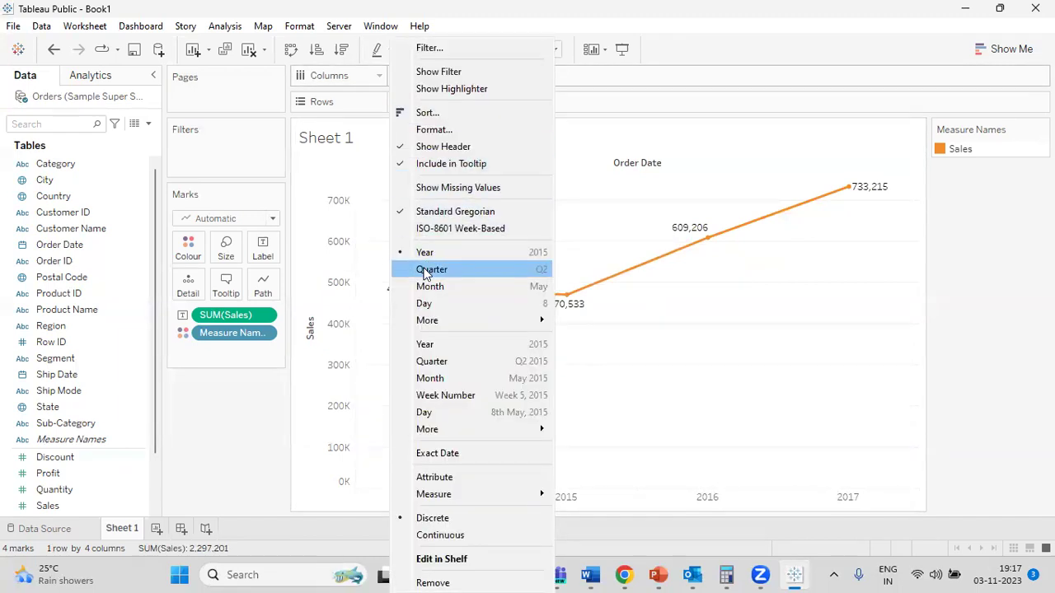
{"action": "left_click", "coordinate": [425, 272]}
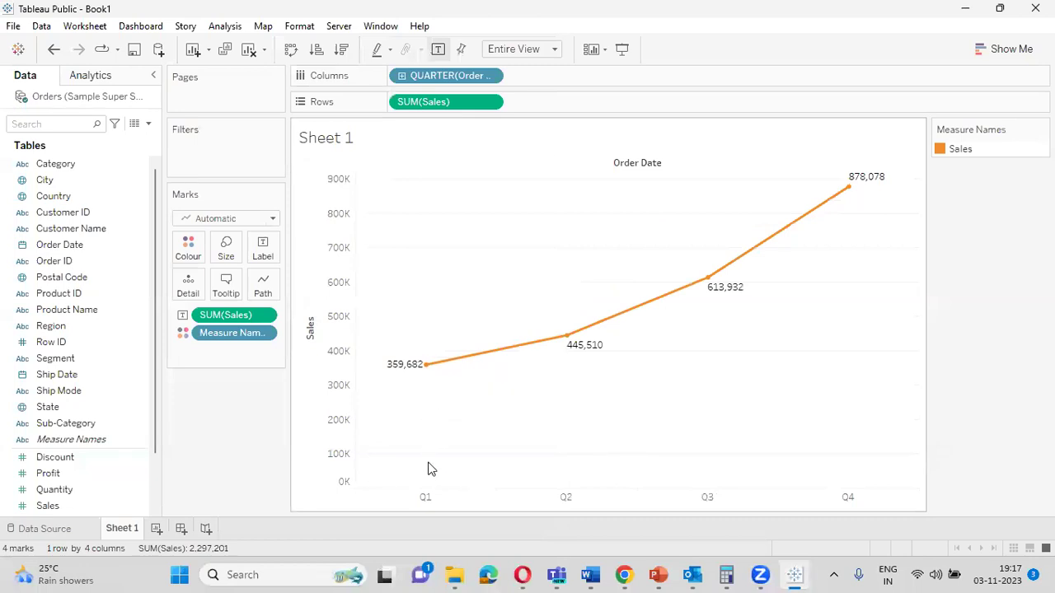
{"action": "mouse_move", "coordinate": [417, 372]}
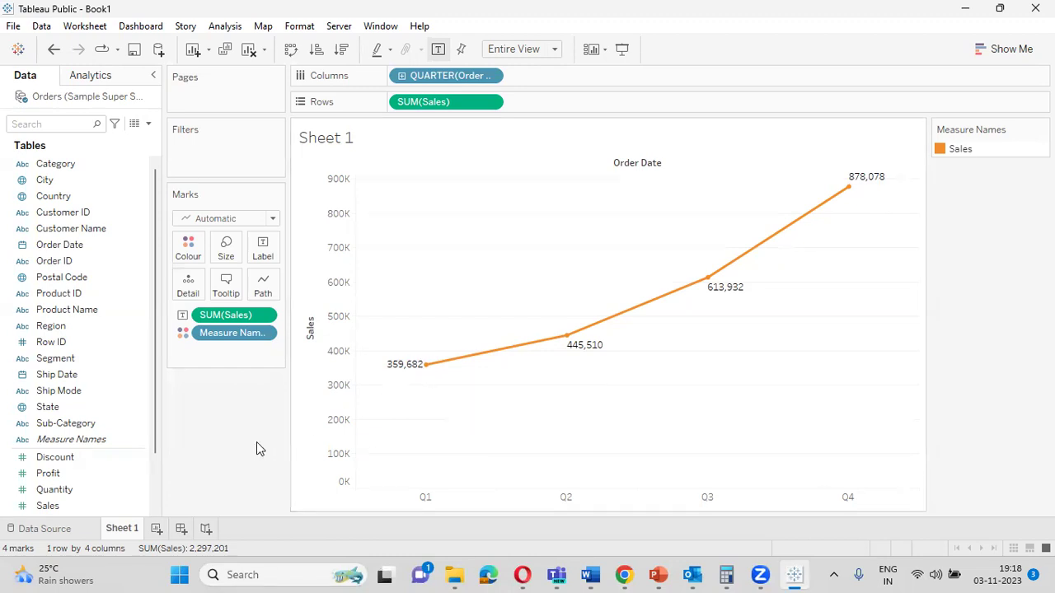
{"action": "mouse_move", "coordinate": [558, 340]}
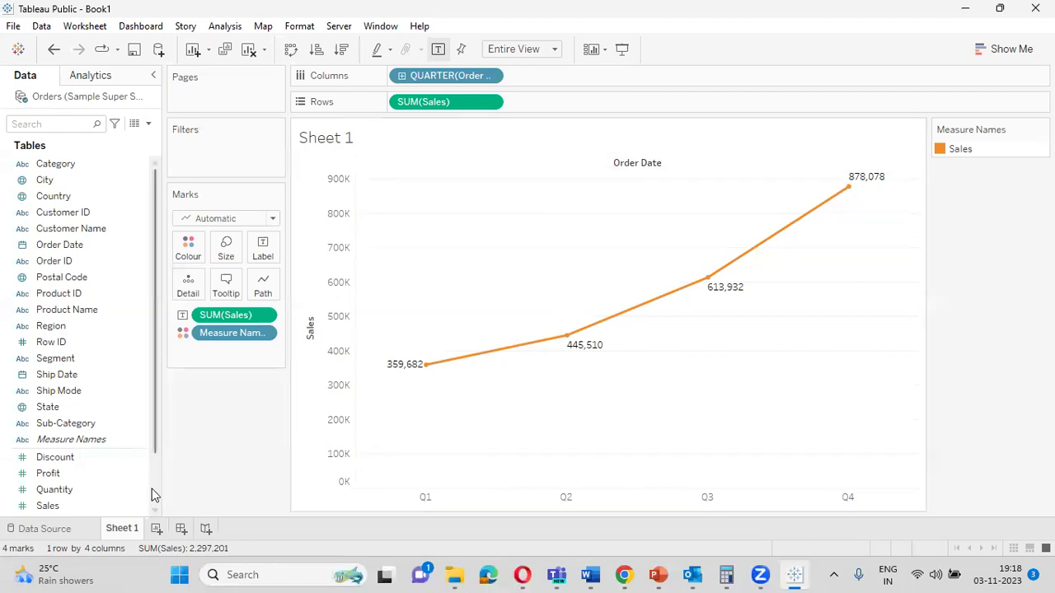
Create a second worksheet with a table of total Sales by Order Date in rows, drilled down from year to quarter.
{"action": "left_click", "coordinate": [156, 528]}
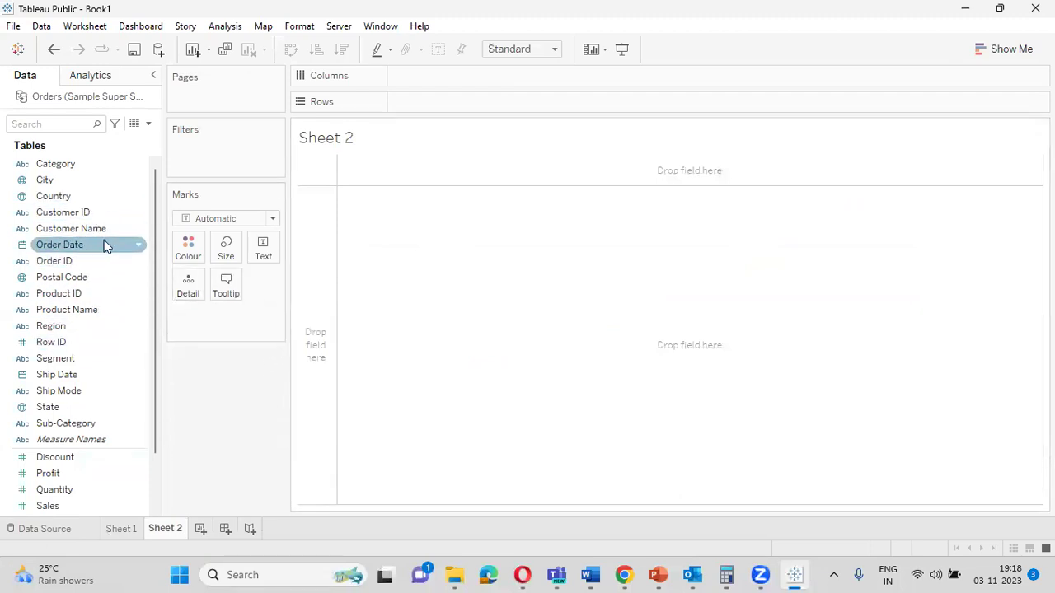
{"action": "left_click_drag", "start_coordinate": [86, 244], "coordinate": [440, 99]}
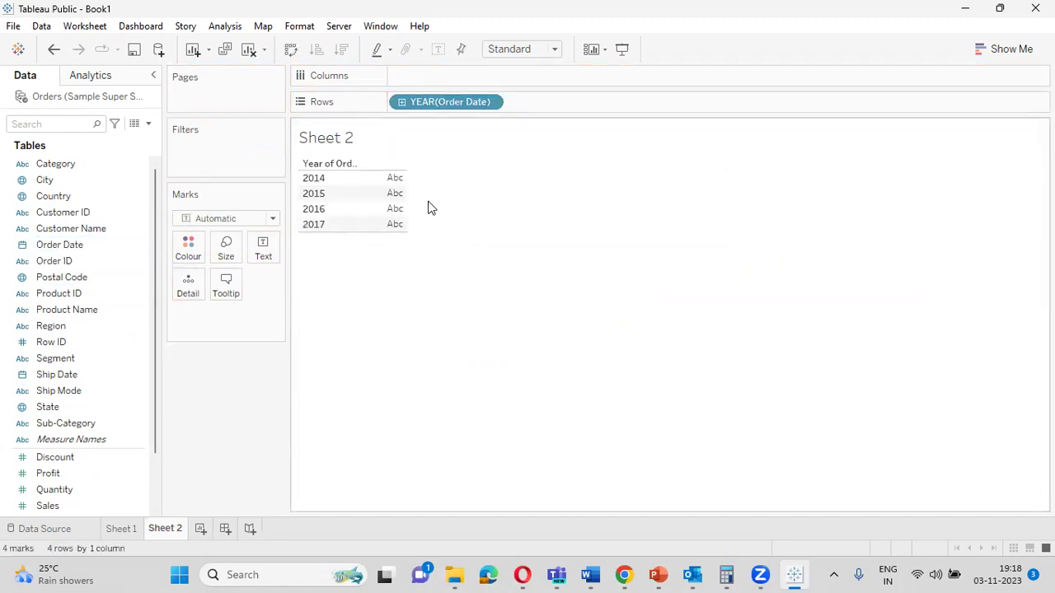
{"action": "left_click_drag", "start_coordinate": [66, 506], "coordinate": [270, 246]}
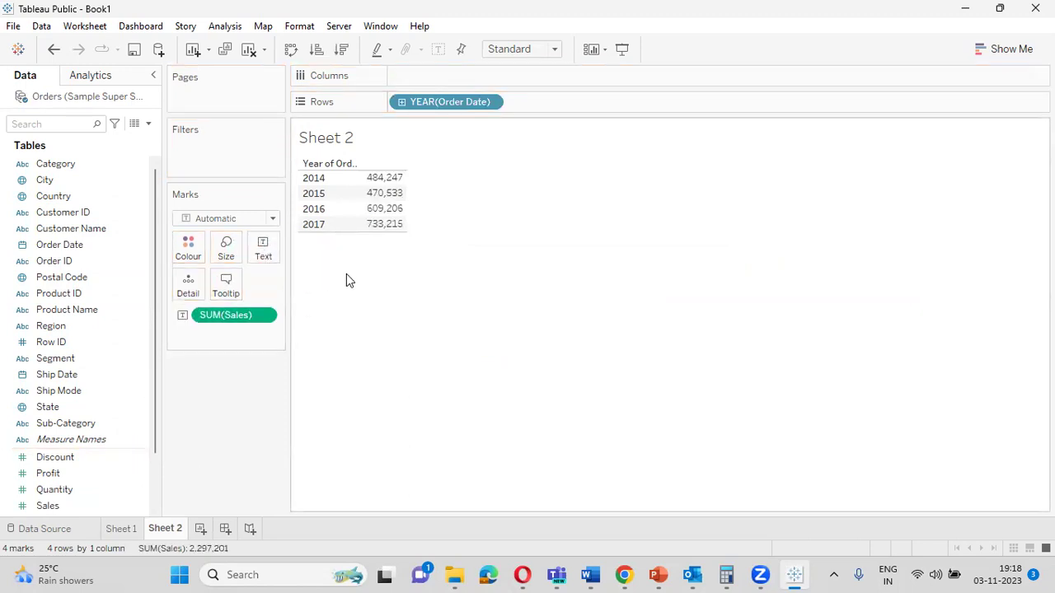
{"action": "left_click", "coordinate": [403, 104]}
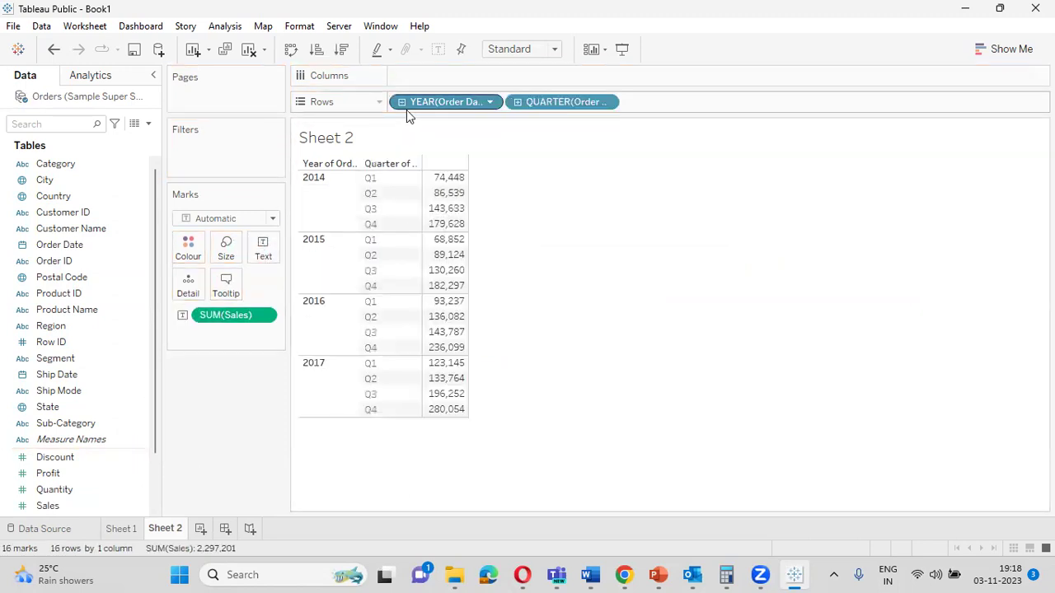
{"action": "mouse_move", "coordinate": [457, 188]}
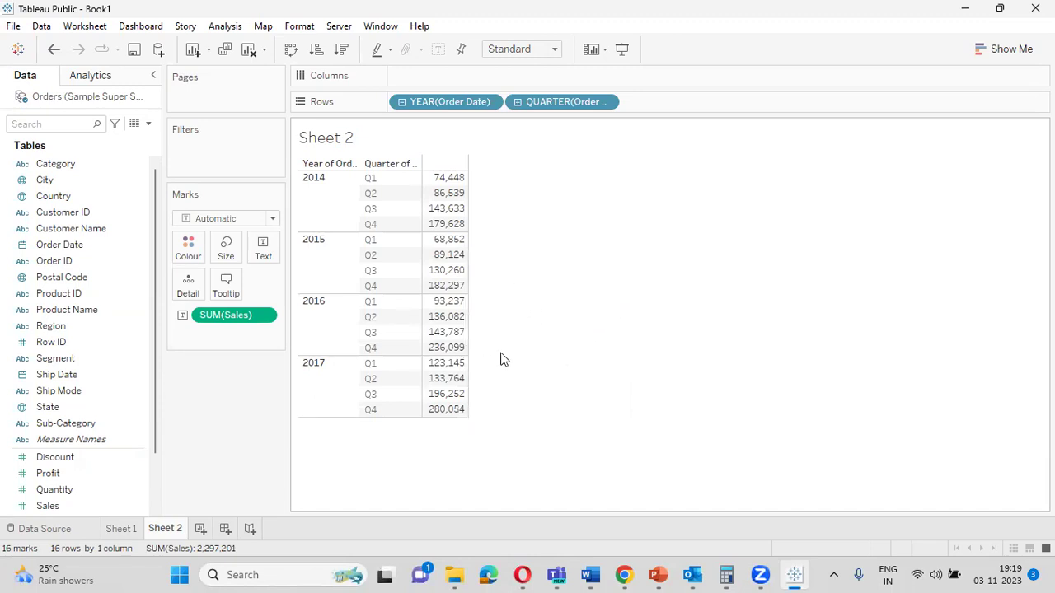
Compare the Sheet 1 quarterly chart with the Sheet 2 table, and set the chart's Order Date columns to the discrete Month level.
{"action": "left_click", "coordinate": [120, 529]}
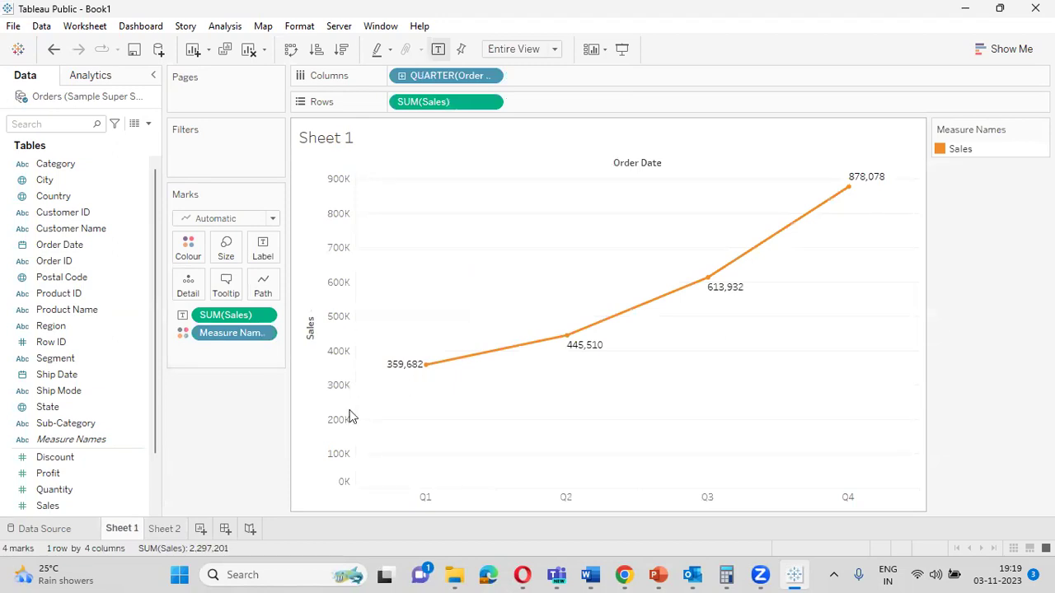
{"action": "left_click", "coordinate": [175, 532]}
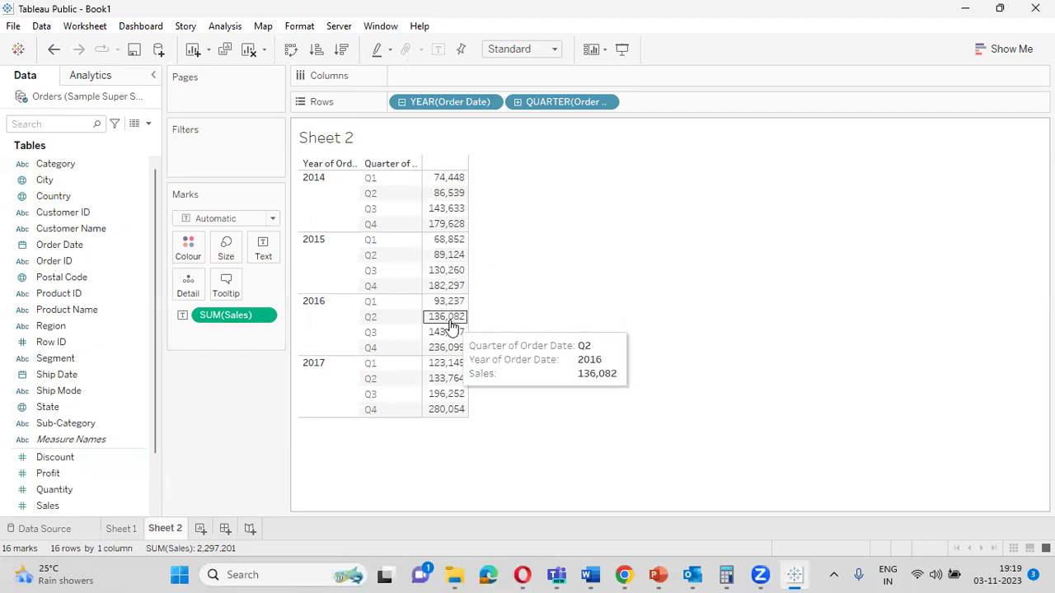
{"action": "left_click", "coordinate": [119, 528]}
{"action": "mouse_move", "coordinate": [570, 355]}
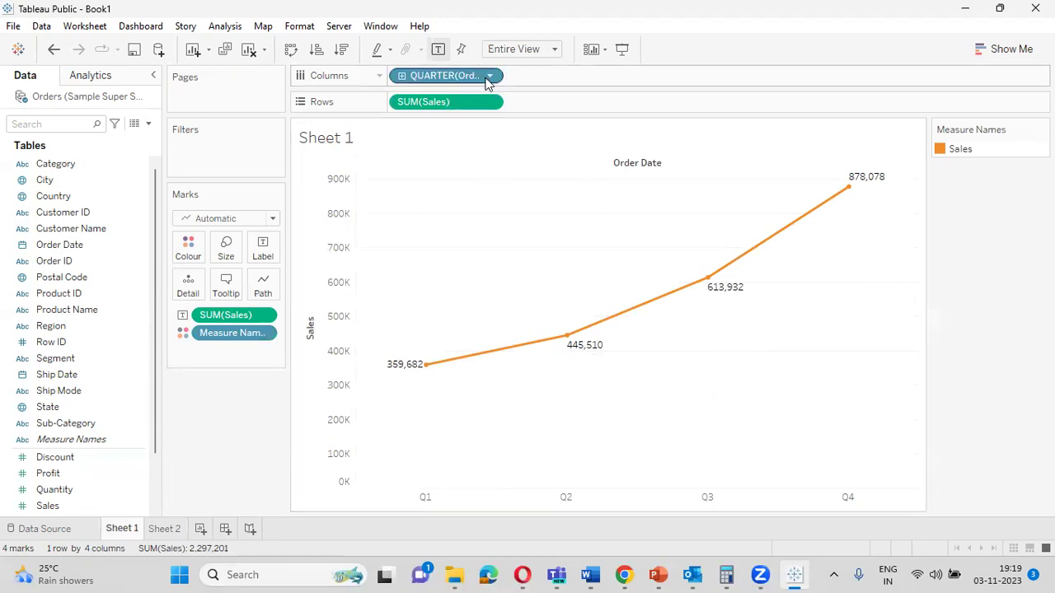
{"action": "left_click", "coordinate": [489, 76]}
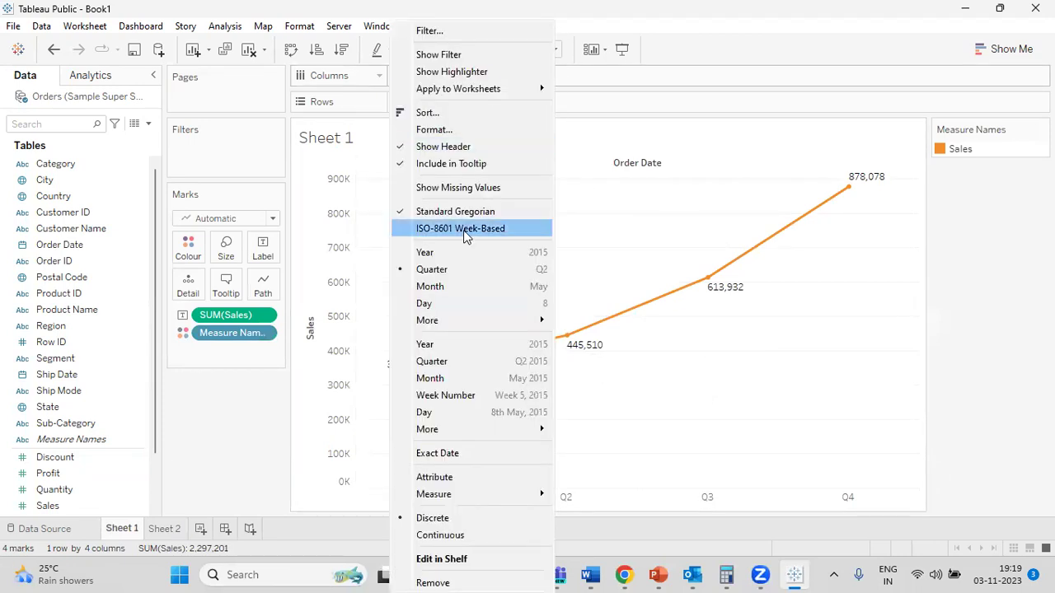
{"action": "left_click", "coordinate": [462, 288]}
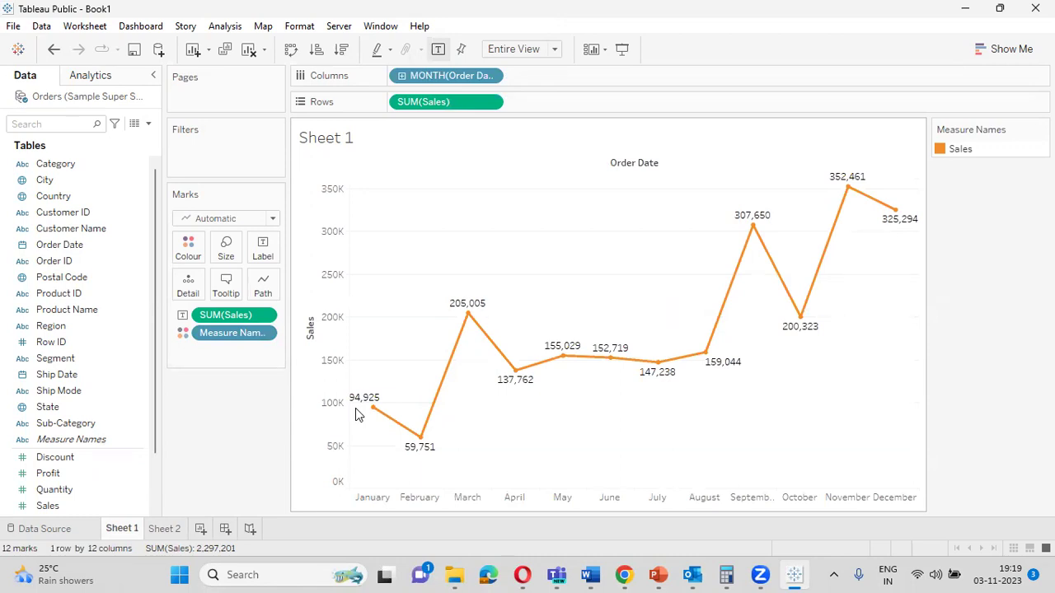
Drill the Sheet 2 table rows down to month and compare the January sales of 2014 and 2015 with the Sheet 1 chart.
{"action": "left_click", "coordinate": [165, 530]}
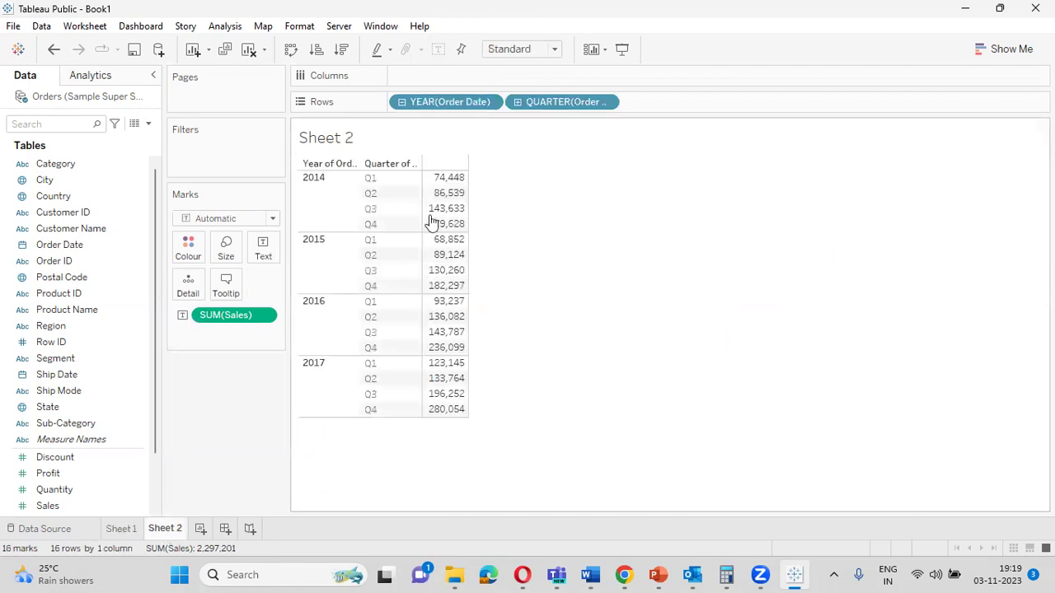
{"action": "left_click", "coordinate": [517, 102]}
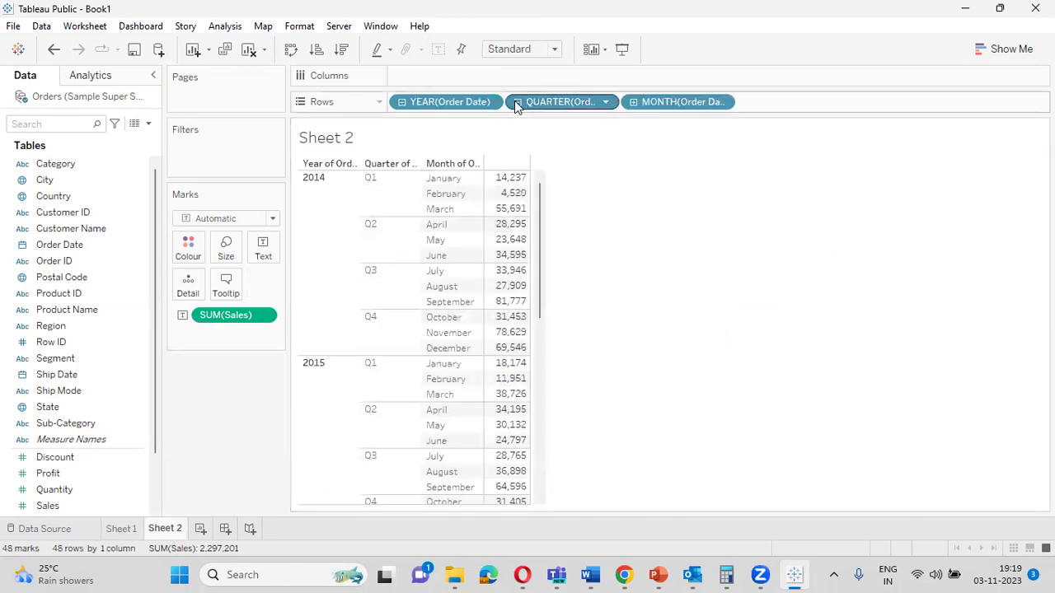
{"action": "mouse_move", "coordinate": [515, 180]}
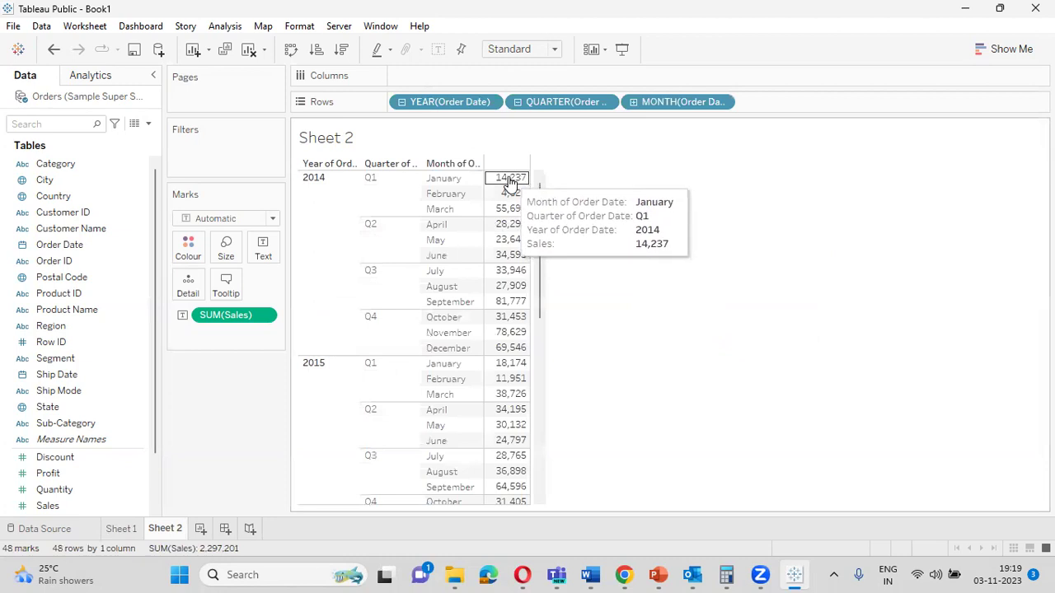
{"action": "mouse_move", "coordinate": [514, 372]}
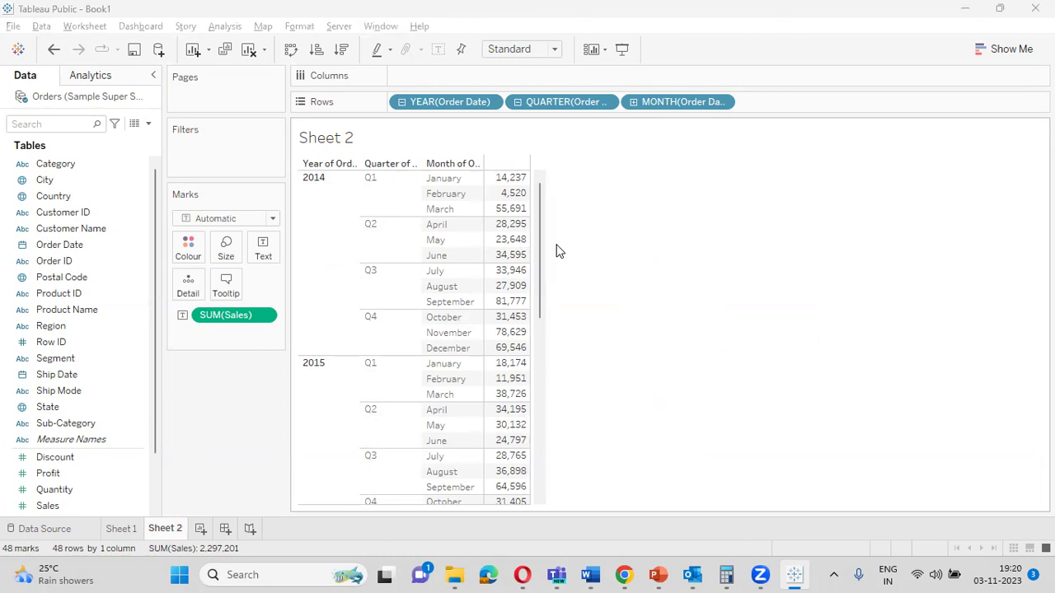
{"action": "left_click", "coordinate": [130, 529]}
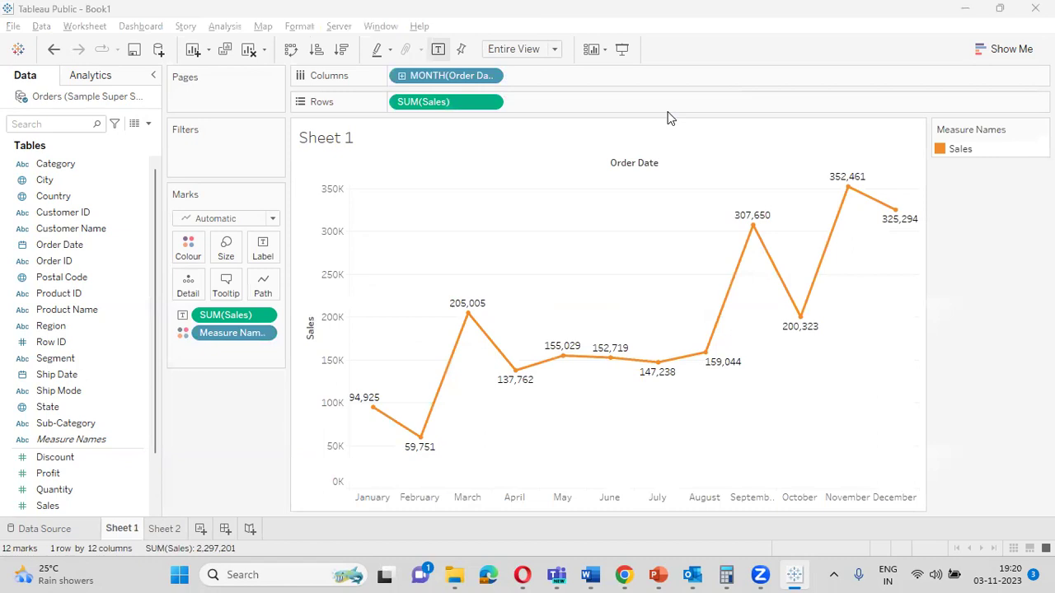
Switch to the "line graph" Word document and read how the yearly January values are consolidated in the monthly line chart.
{"action": "mouse_move", "coordinate": [659, 575]}
{"action": "key", "text": "alt+Tab"}
{"action": "key", "text": "alt+Tab"}
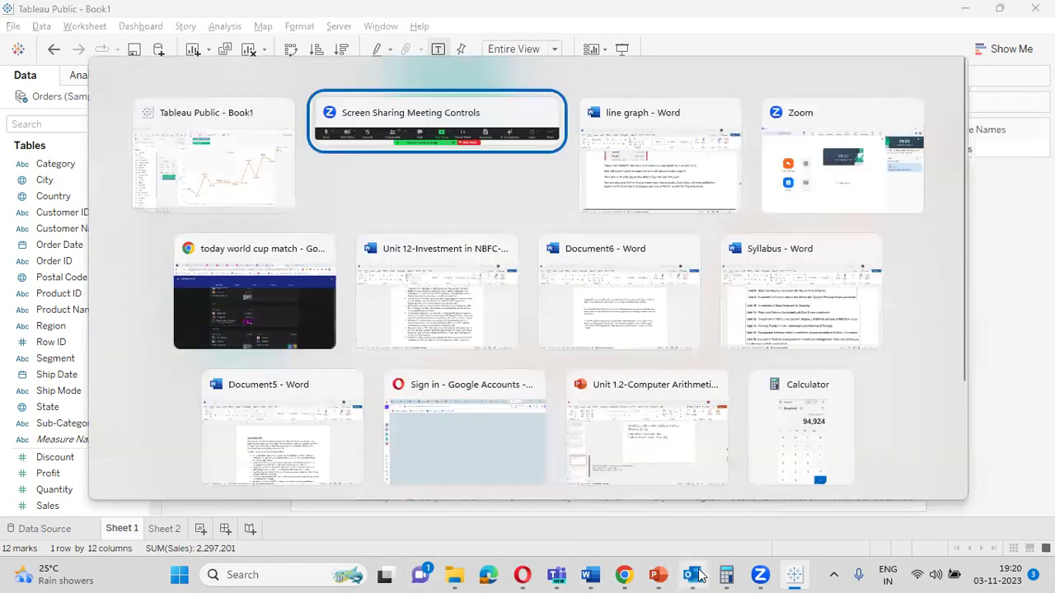
{"action": "scroll", "coordinate": [644, 508], "scroll_direction": "down", "scroll_amount": 10}
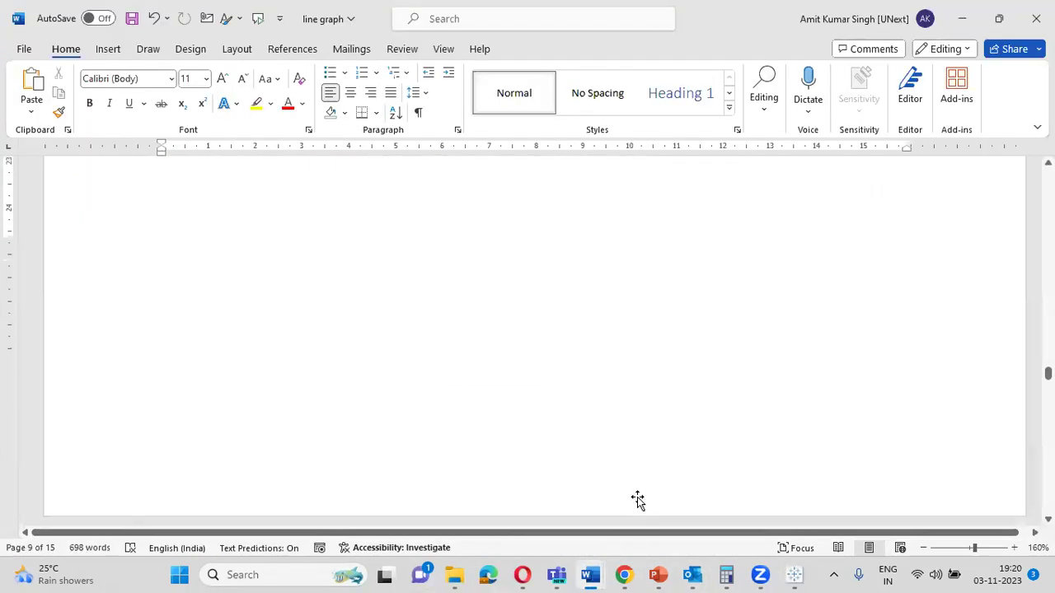
{"action": "scroll", "coordinate": [636, 497], "scroll_direction": "down", "scroll_amount": 15}
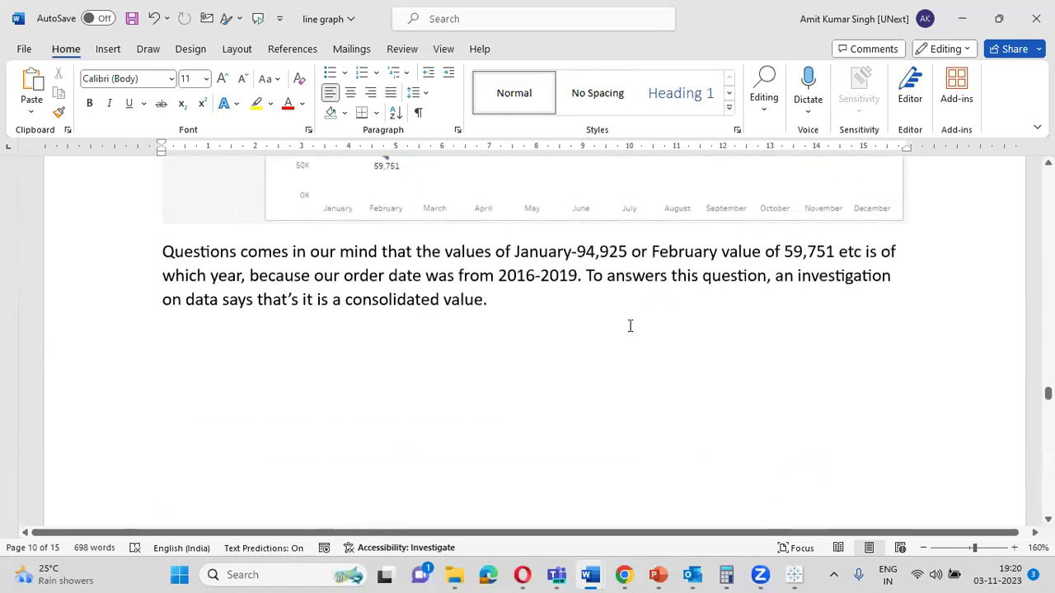
{"action": "scroll", "coordinate": [565, 341], "scroll_direction": "down", "scroll_amount": 5}
{"action": "scroll", "coordinate": [566, 343], "scroll_direction": "down", "scroll_amount": 15}
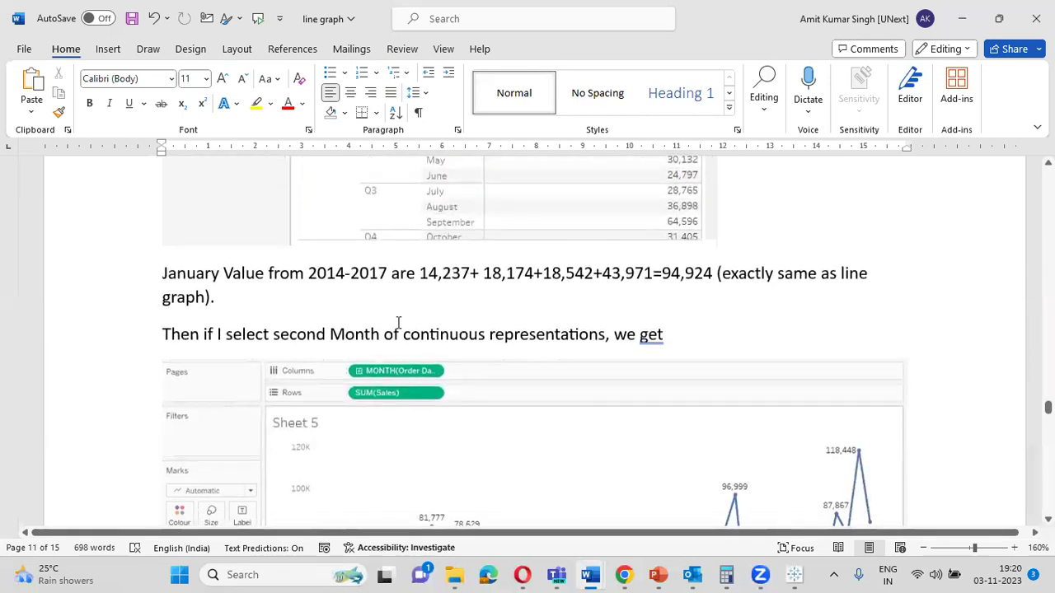
{"action": "scroll", "coordinate": [467, 313], "scroll_direction": "up", "scroll_amount": 5}
{"action": "scroll", "coordinate": [468, 312], "scroll_direction": "up", "scroll_amount": 10}
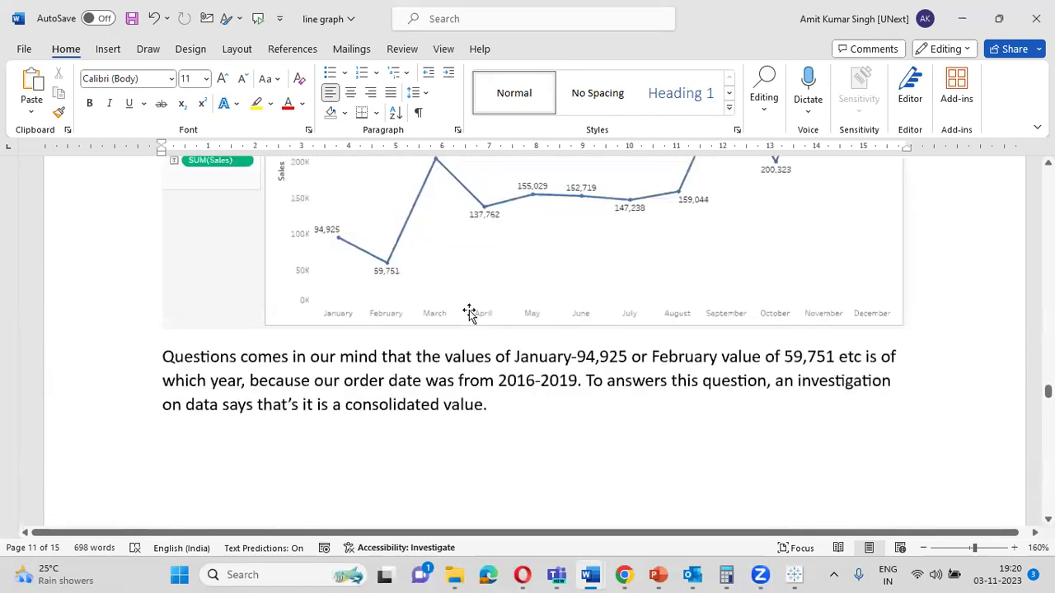
{"action": "scroll", "coordinate": [470, 317], "scroll_direction": "down", "scroll_amount": 3}
{"action": "scroll", "coordinate": [469, 320], "scroll_direction": "down", "scroll_amount": 1}
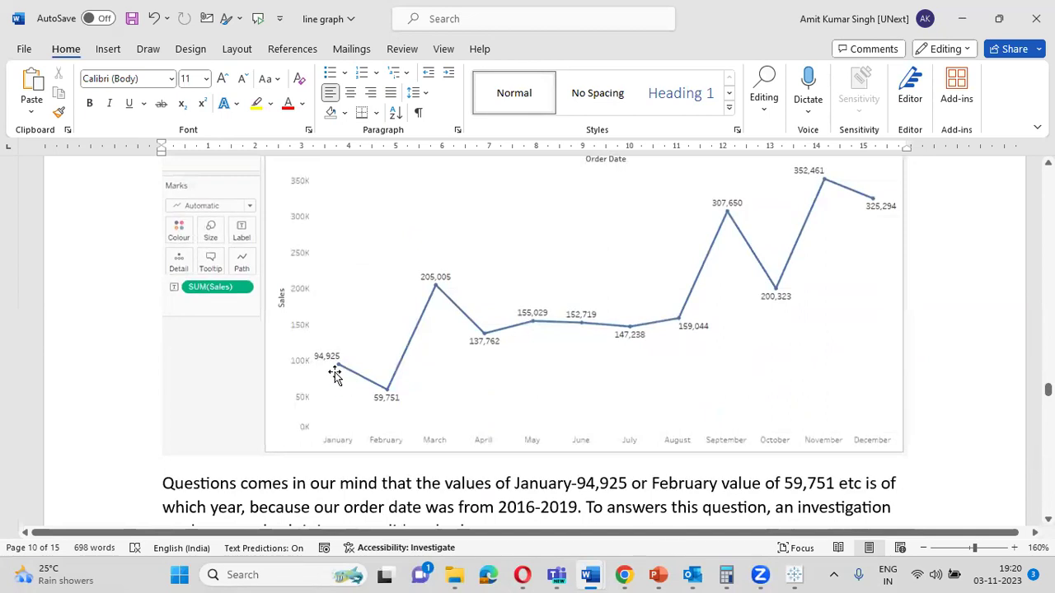
{"action": "scroll", "coordinate": [334, 371], "scroll_direction": "down", "scroll_amount": 4}
{"action": "scroll", "coordinate": [335, 375], "scroll_direction": "up", "scroll_amount": 10}
{"action": "scroll", "coordinate": [335, 372], "scroll_direction": "down", "scroll_amount": 6}
{"action": "scroll", "coordinate": [335, 372], "scroll_direction": "up", "scroll_amount": 4}
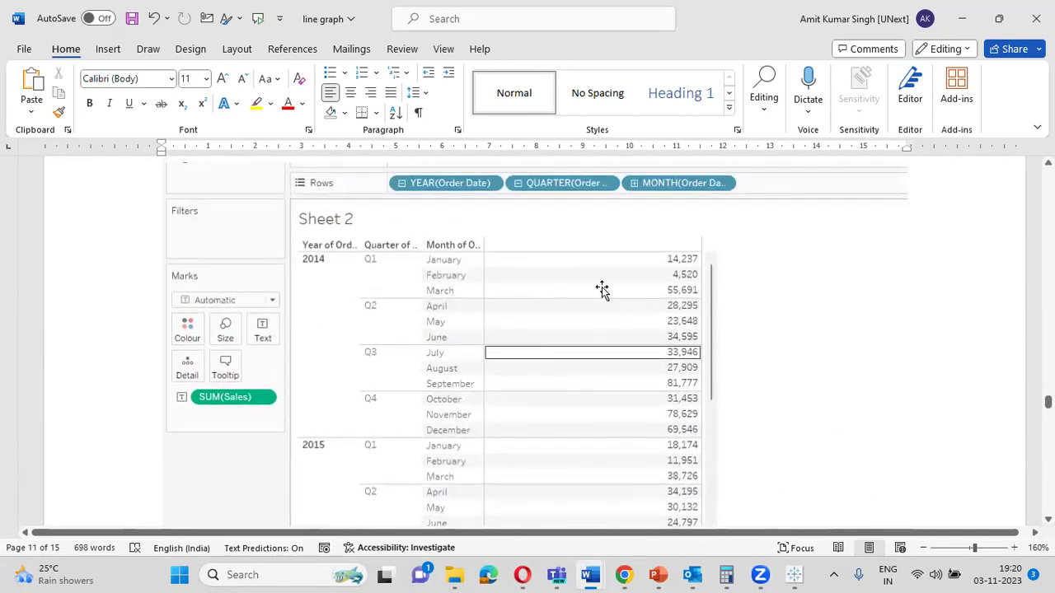
{"action": "scroll", "coordinate": [500, 366], "scroll_direction": "down", "scroll_amount": 2}
{"action": "scroll", "coordinate": [500, 366], "scroll_direction": "down", "scroll_amount": 4}
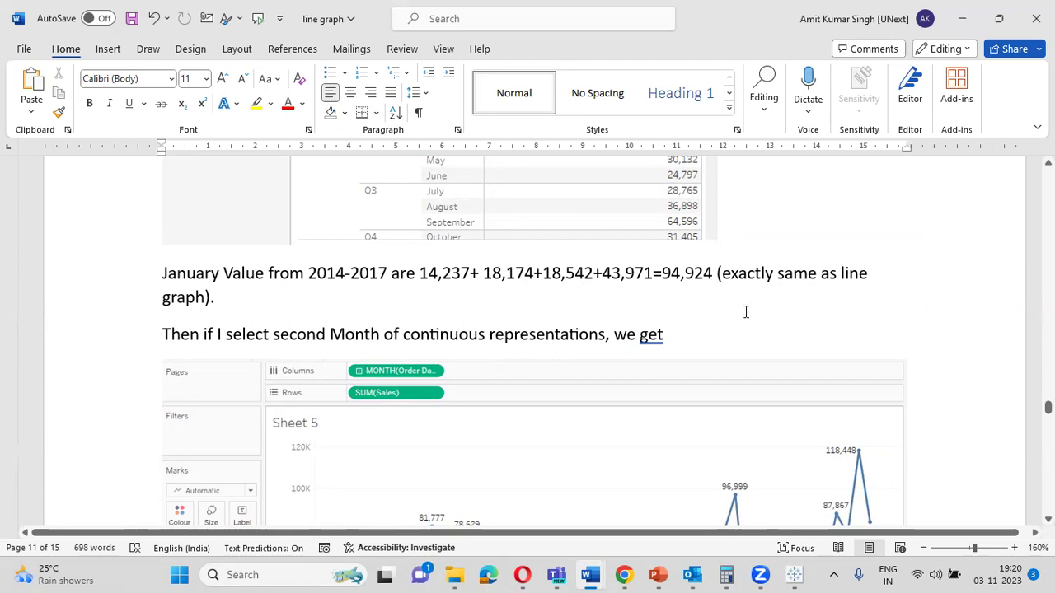
Switch back to Tableau Public and set the Sheet 1 Order Date columns to the discrete Day level, followed by the discrete Year level.
{"action": "key", "text": "alt+Tab"}
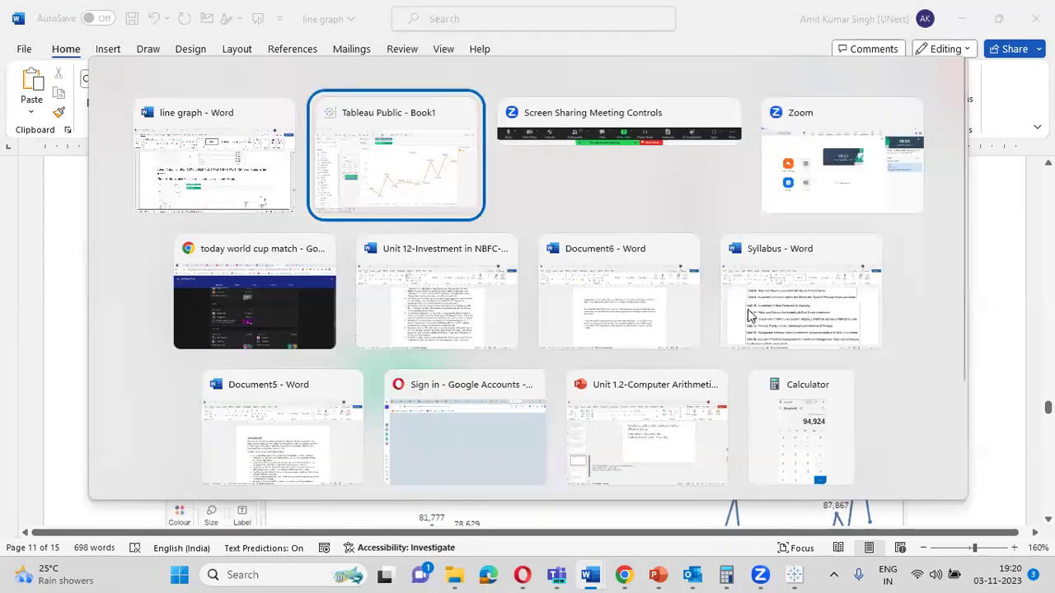
{"action": "mouse_move", "coordinate": [509, 387]}
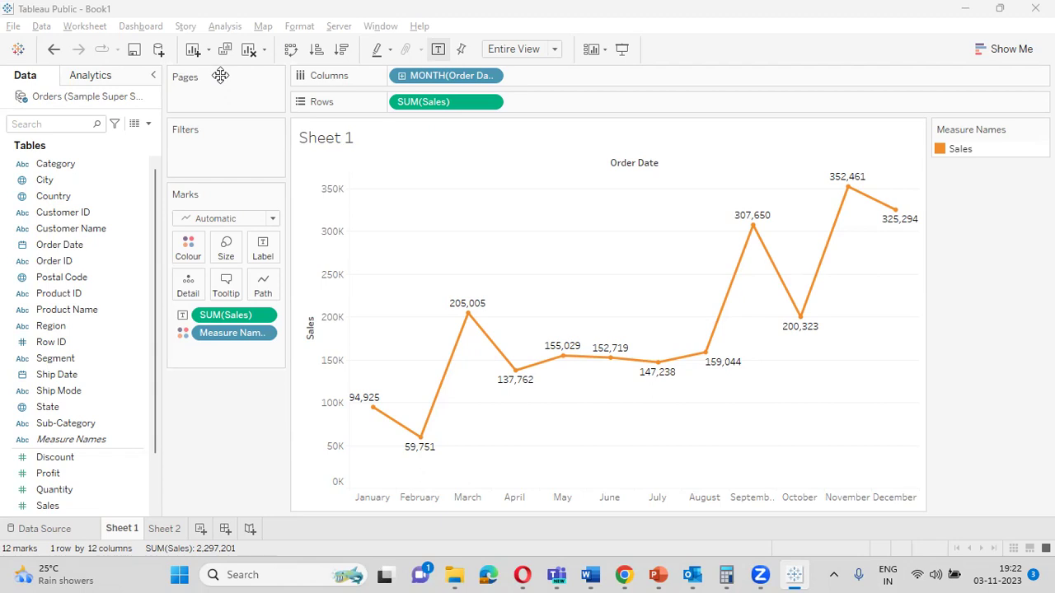
{"action": "left_click", "coordinate": [490, 76]}
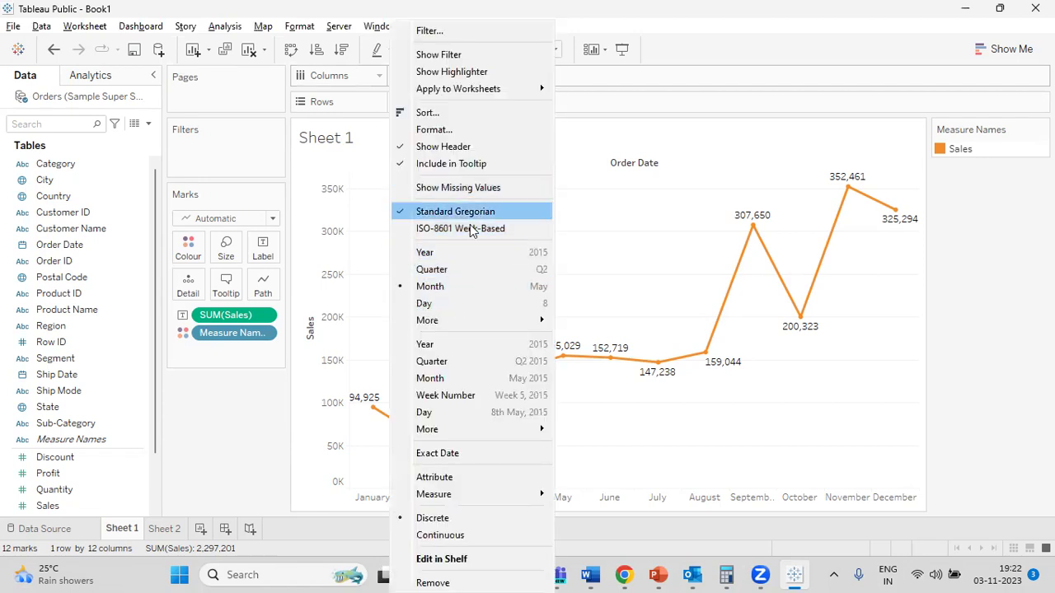
{"action": "left_click", "coordinate": [440, 305]}
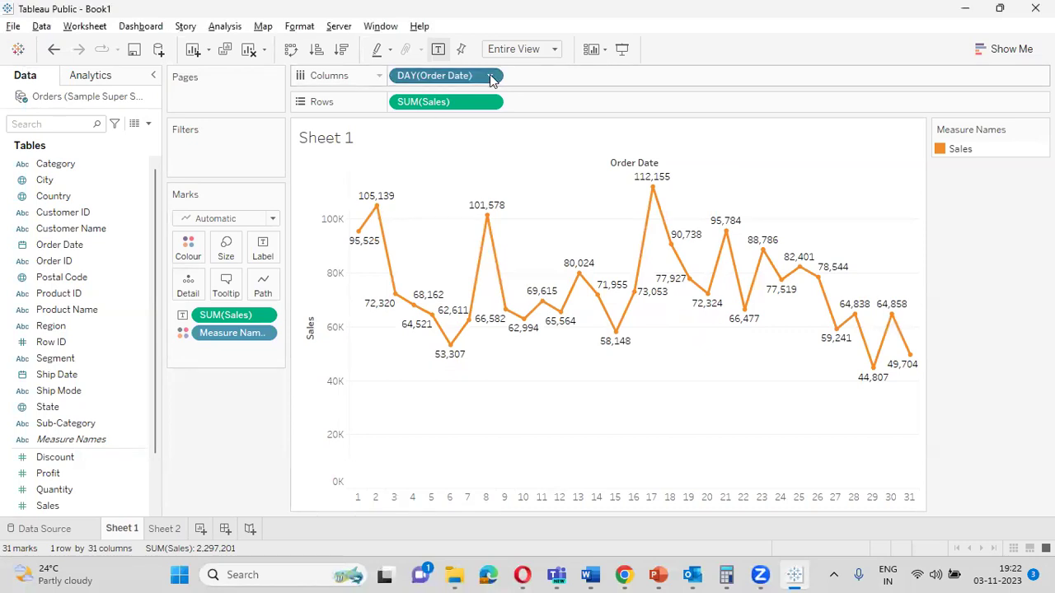
{"action": "left_click", "coordinate": [494, 75]}
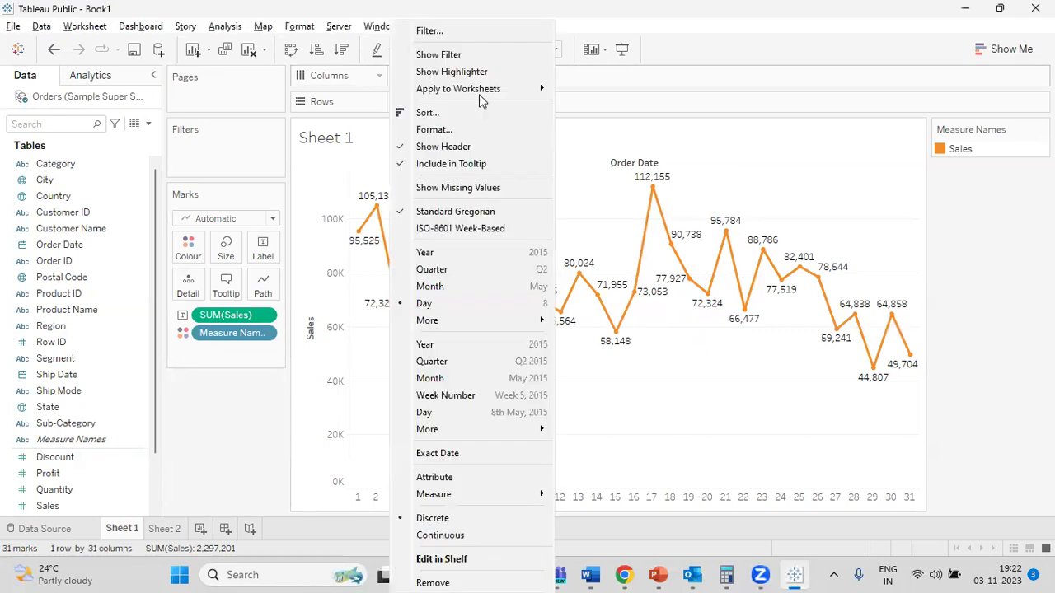
{"action": "left_click", "coordinate": [462, 253]}
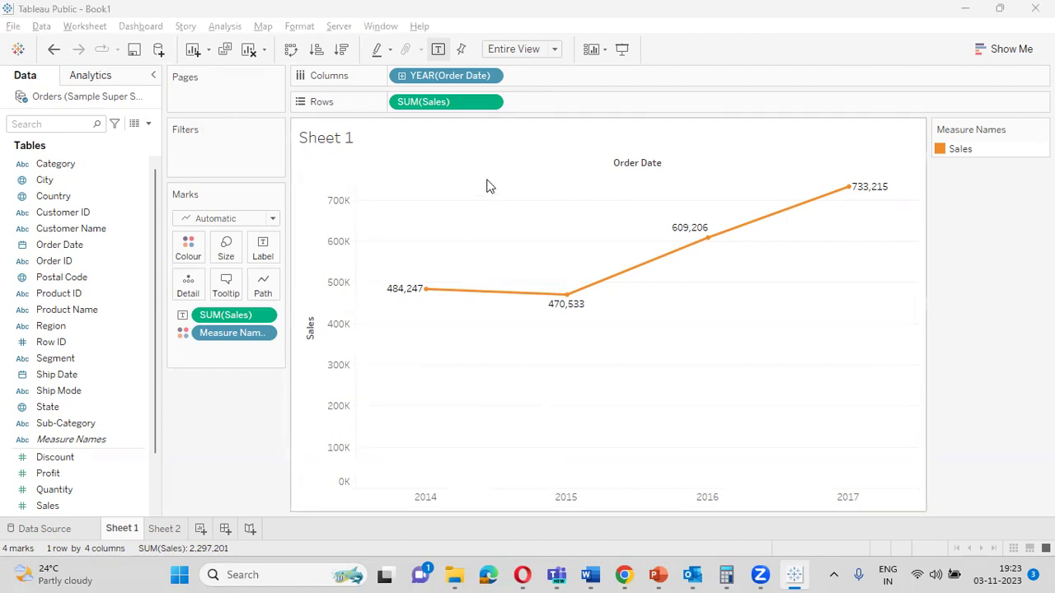
Drill the Order Date columns down to quarter and month to examine the split trends, and remove both added levels again.
{"action": "left_click", "coordinate": [402, 77]}
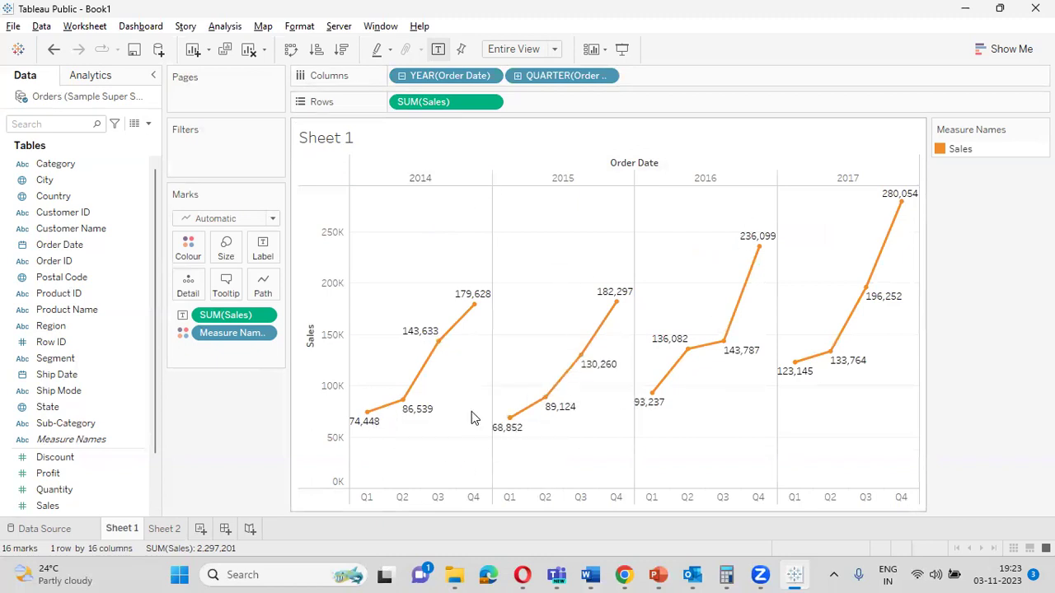
{"action": "mouse_move", "coordinate": [570, 386]}
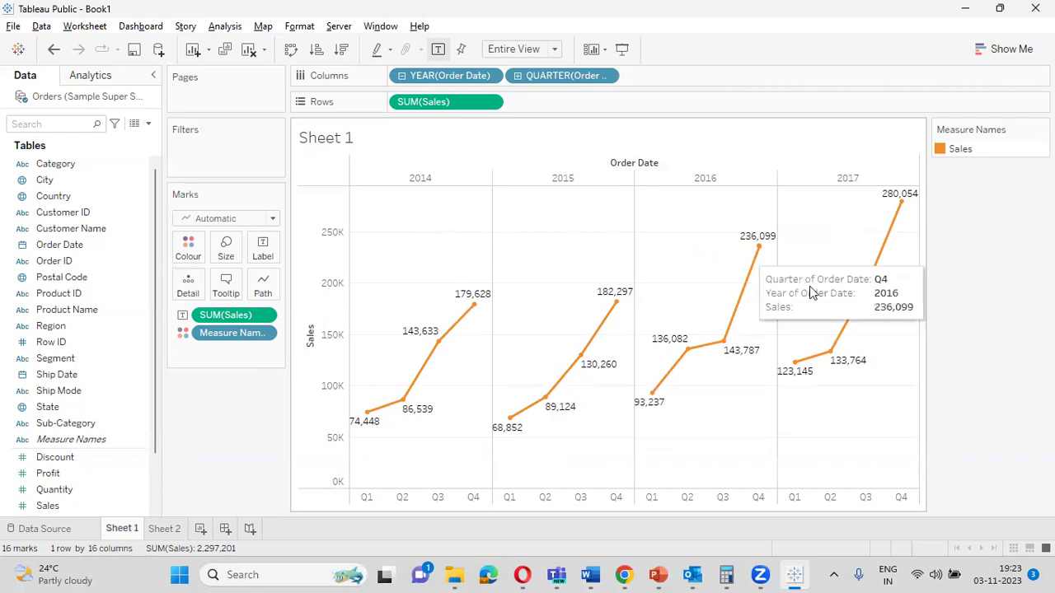
{"action": "left_click", "coordinate": [517, 76]}
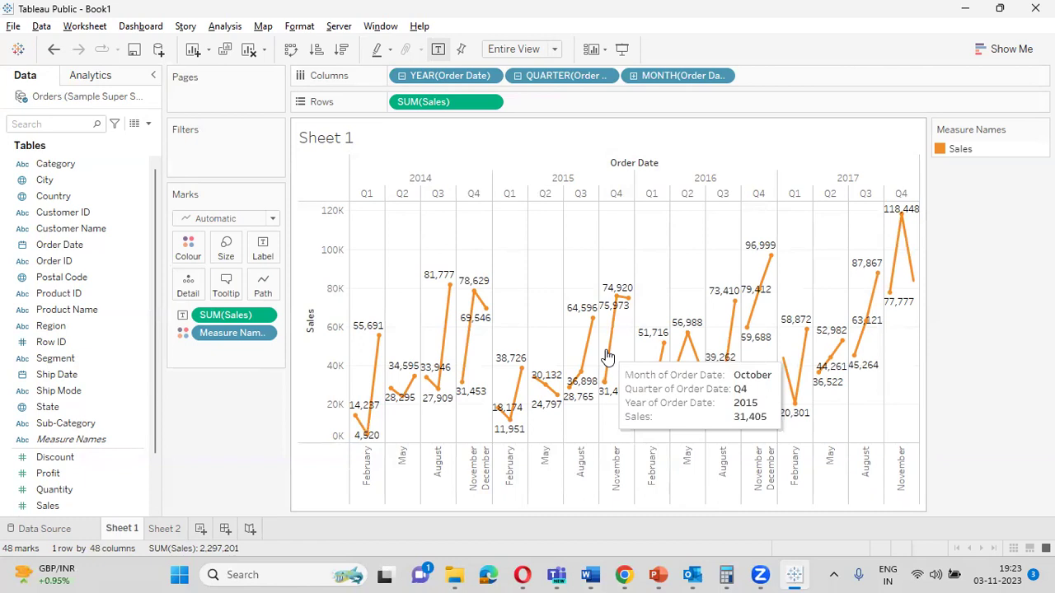
{"action": "left_click_drag", "start_coordinate": [709, 75], "coordinate": [420, 230]}
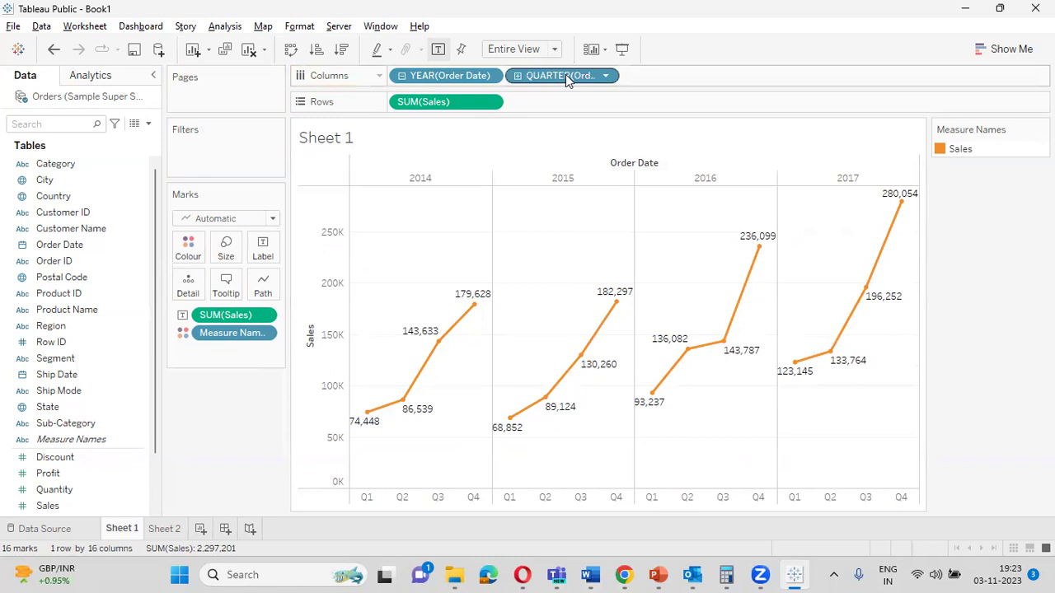
{"action": "left_click_drag", "start_coordinate": [567, 75], "coordinate": [99, 247]}
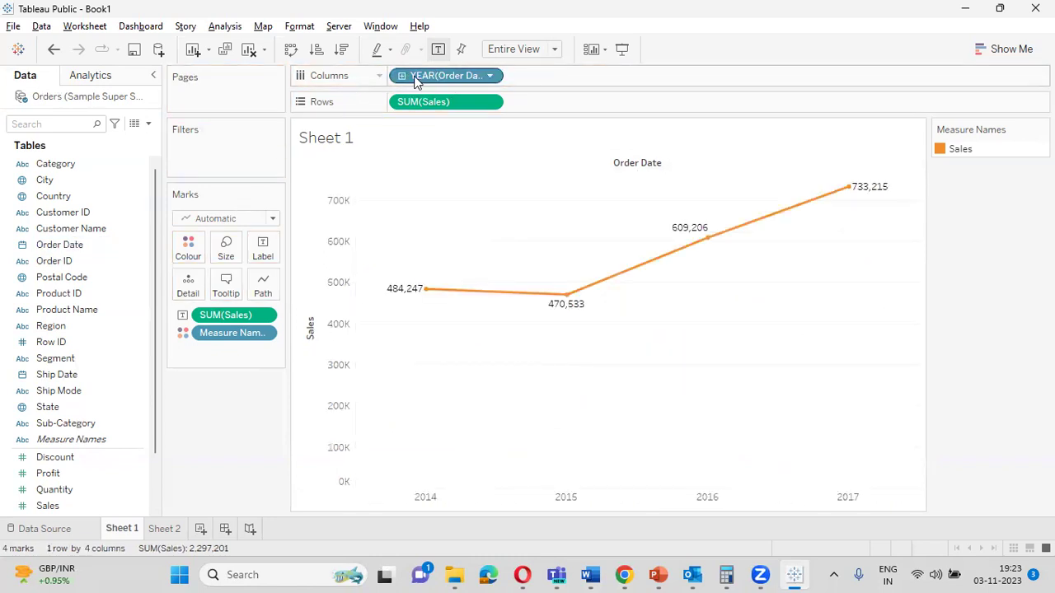
Set the Sheet 1 Order Date columns to the continuous Month level.
{"action": "left_click", "coordinate": [486, 78]}
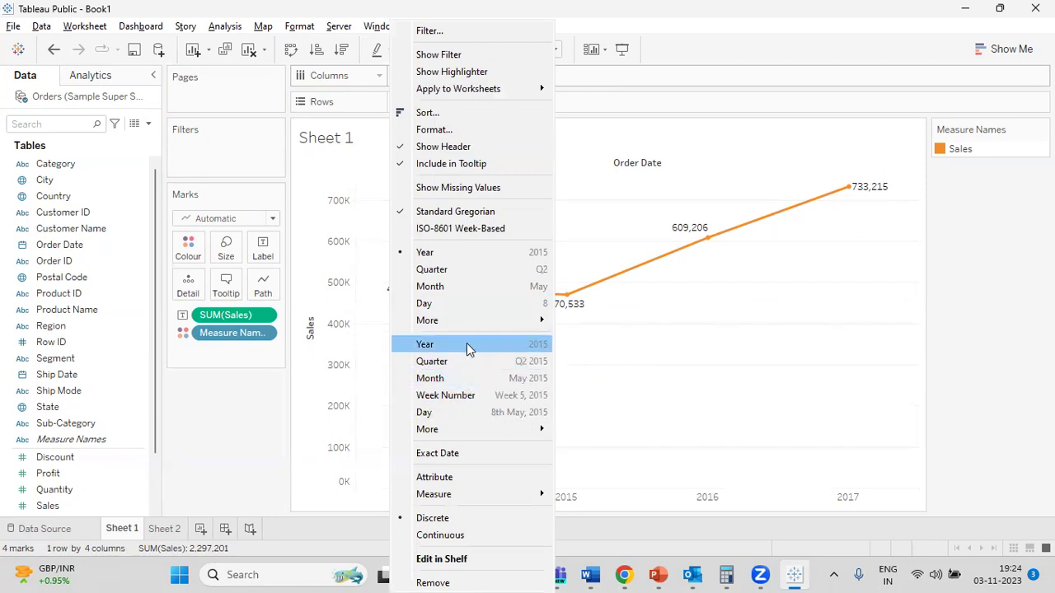
{"action": "left_click", "coordinate": [443, 381]}
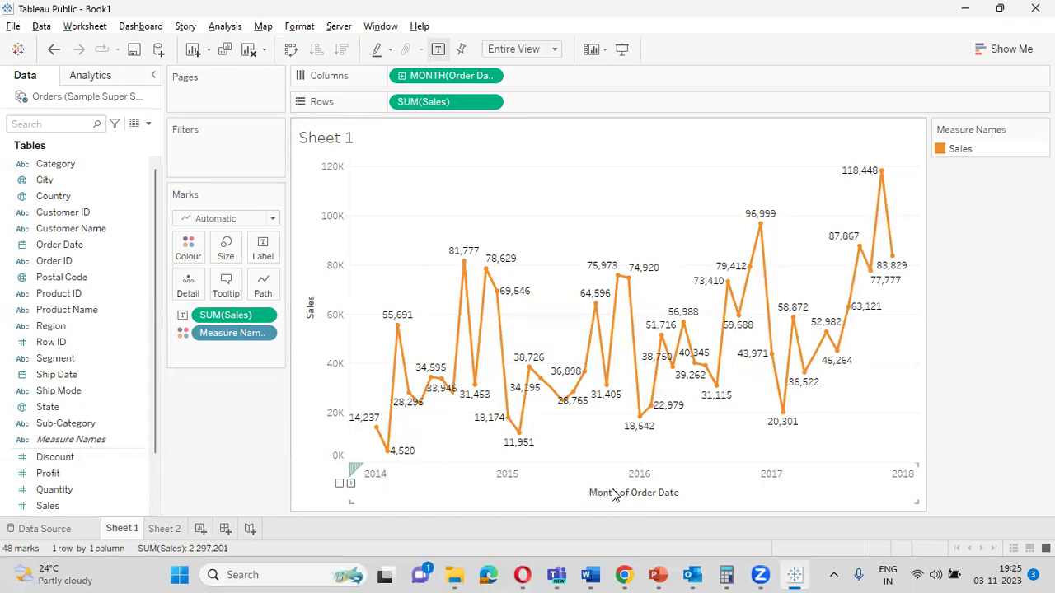
Format the Month of Order Date axis scale with Normal label alignment, followed by Down alignment.
{"action": "left_click", "coordinate": [650, 491]}
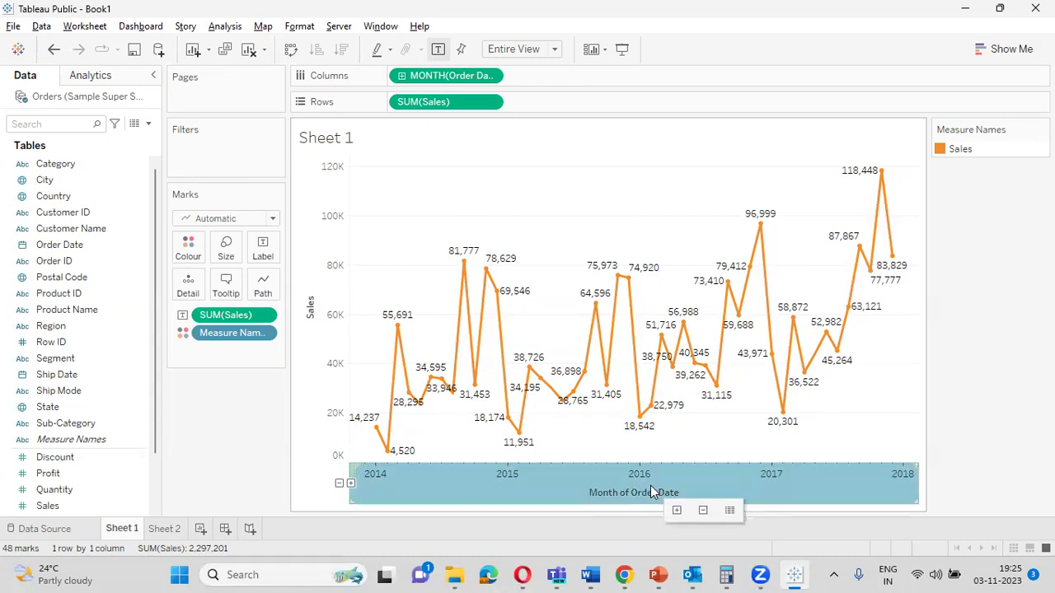
{"action": "right_click", "coordinate": [652, 488]}
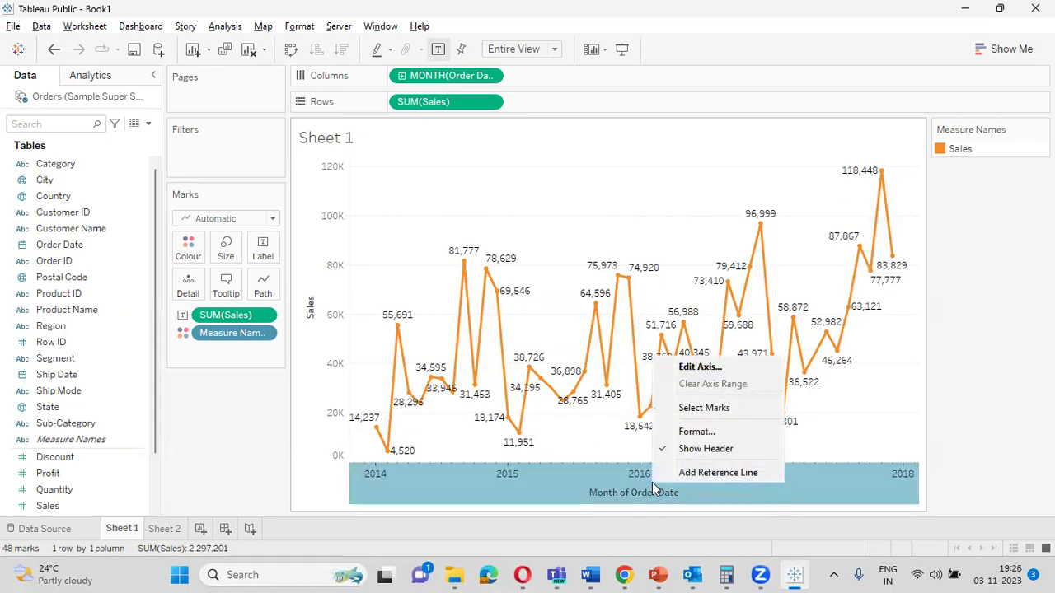
{"action": "left_click", "coordinate": [696, 432]}
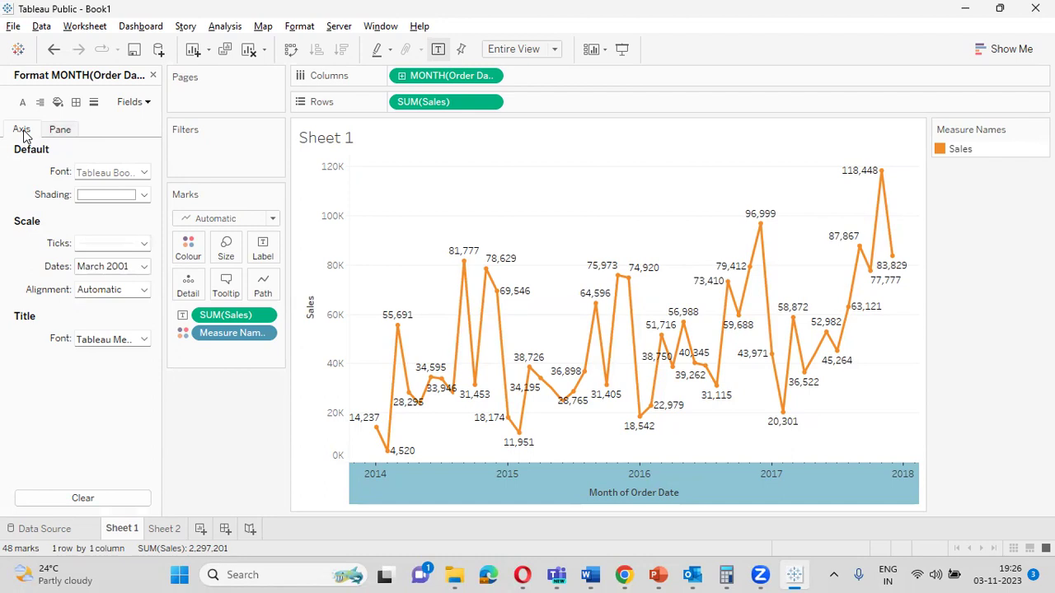
{"action": "left_click", "coordinate": [145, 102]}
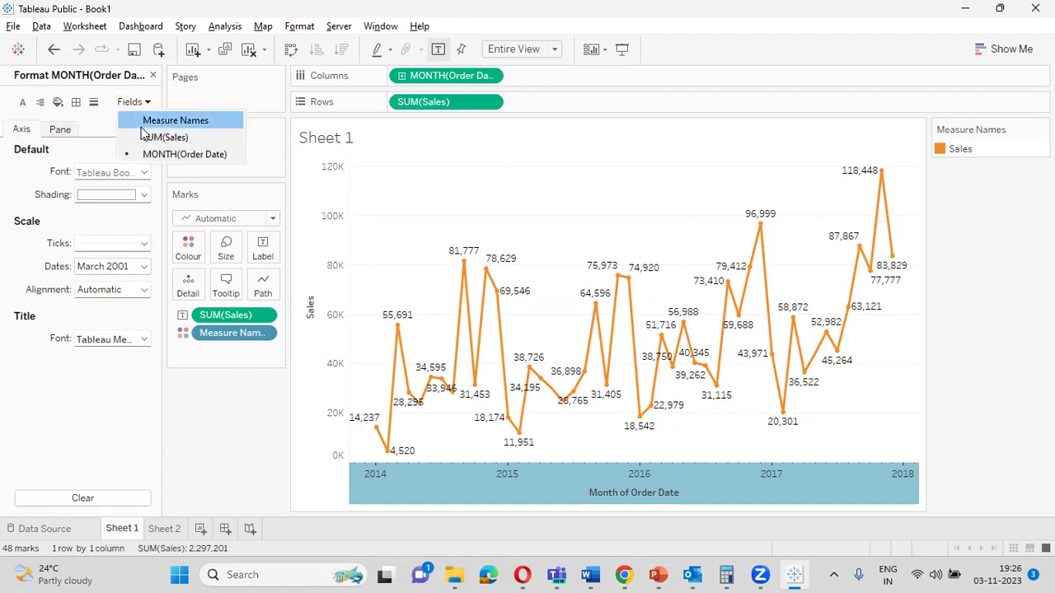
{"action": "left_click", "coordinate": [62, 406]}
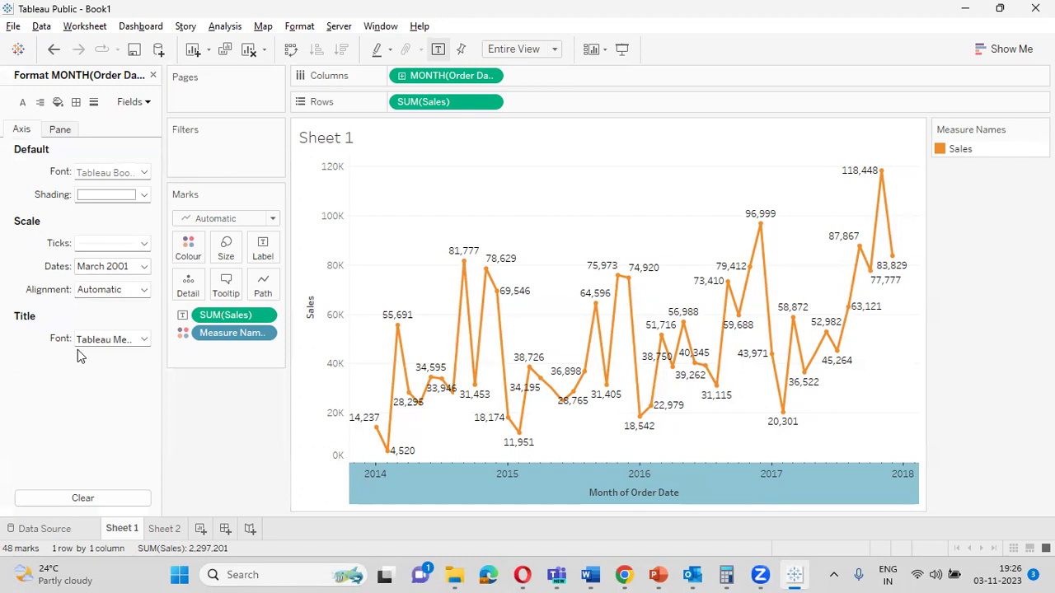
{"action": "left_click", "coordinate": [144, 290]}
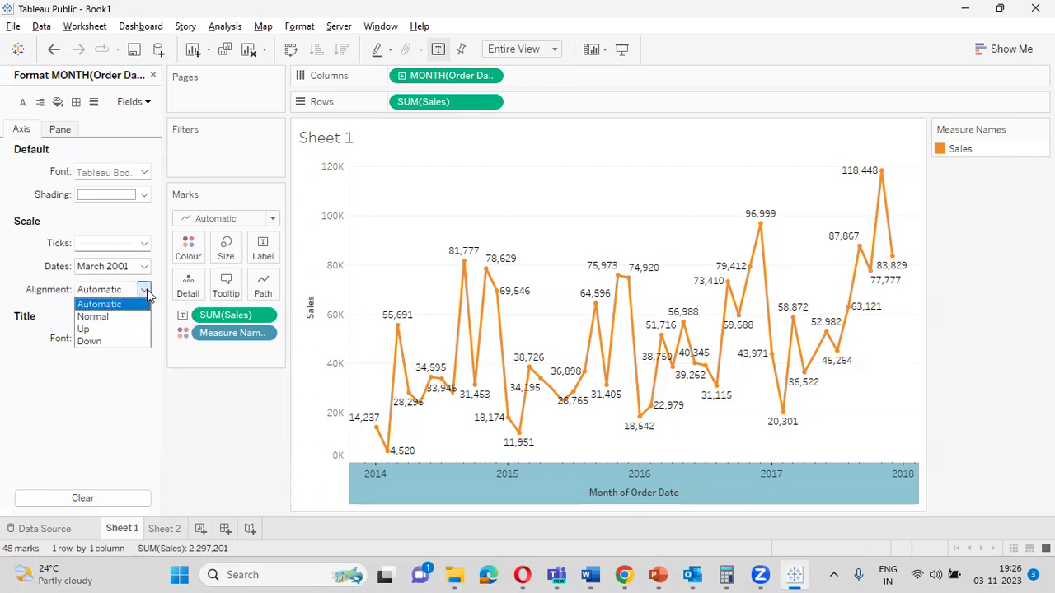
{"action": "left_click", "coordinate": [106, 319]}
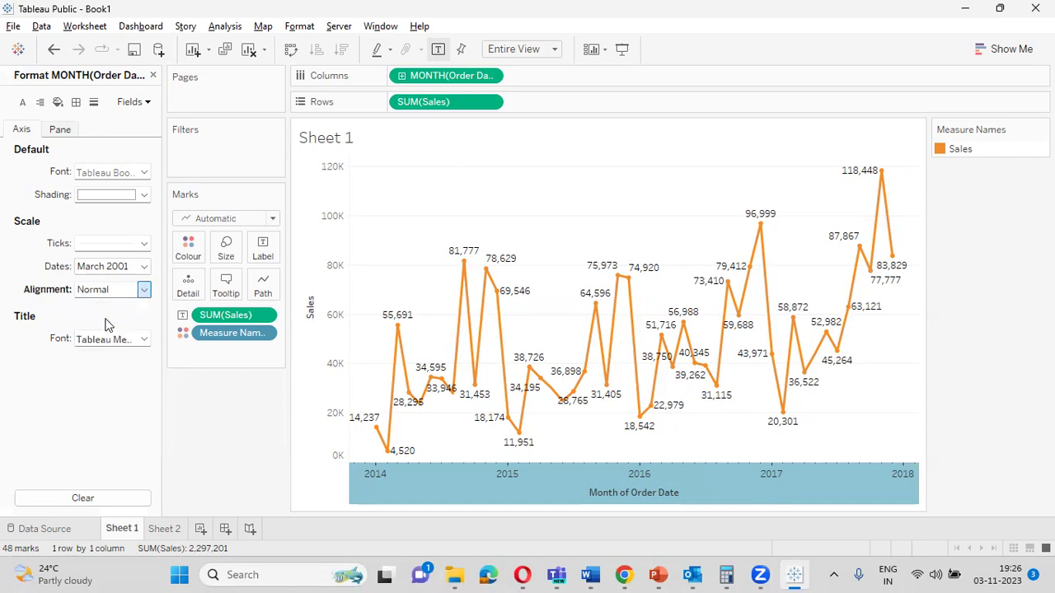
{"action": "left_click", "coordinate": [144, 289]}
{"action": "left_click", "coordinate": [115, 344]}
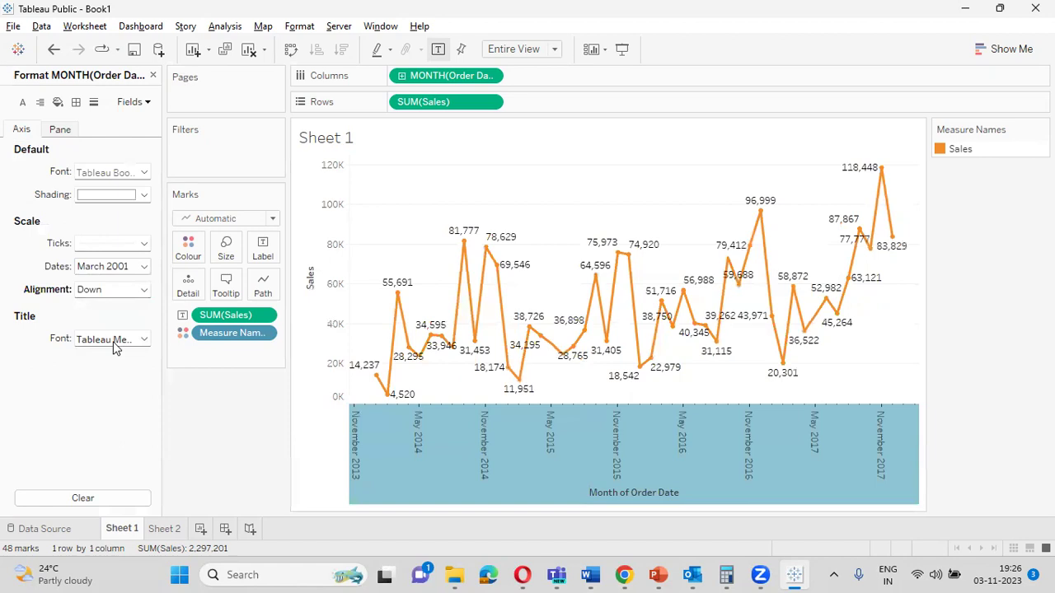
Compare the Up and Down alignments on the Order Date axis labels, keep Up, and close the axis formatting.
{"action": "left_click", "coordinate": [132, 292]}
{"action": "left_click", "coordinate": [104, 326]}
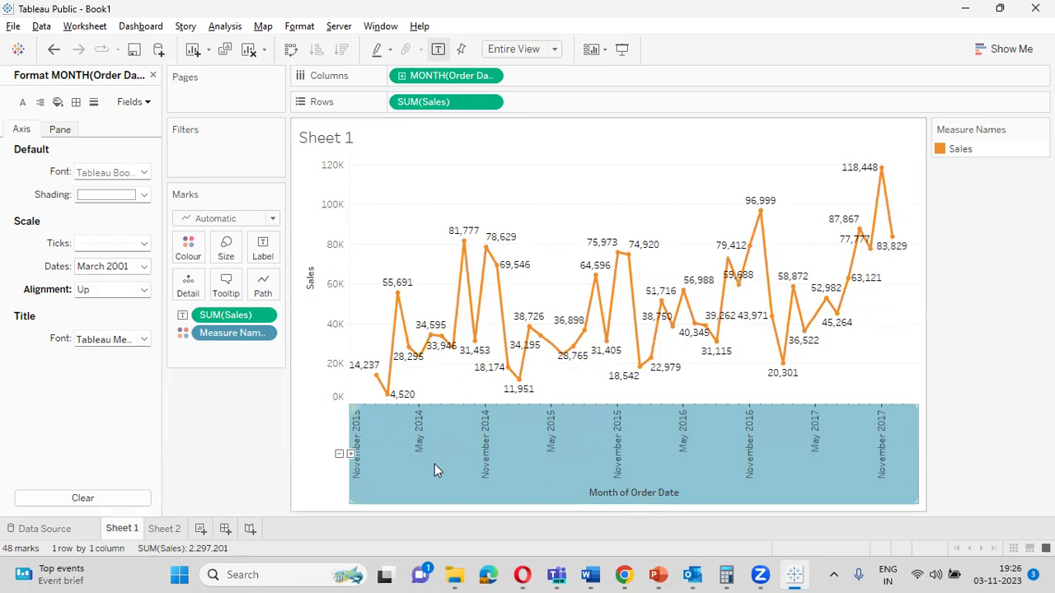
{"action": "left_click", "coordinate": [144, 290]}
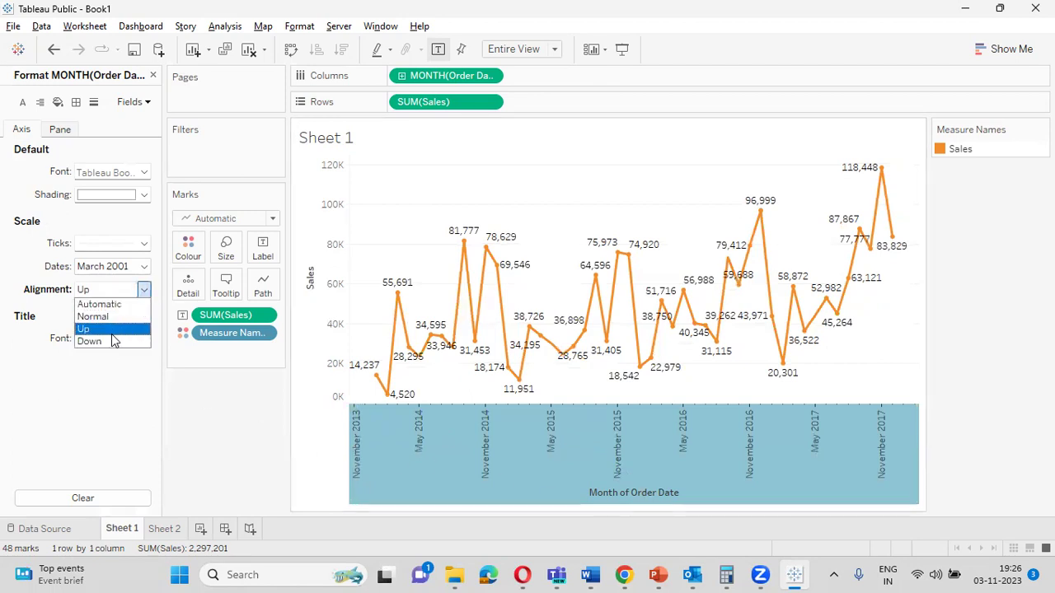
{"action": "left_click", "coordinate": [113, 341]}
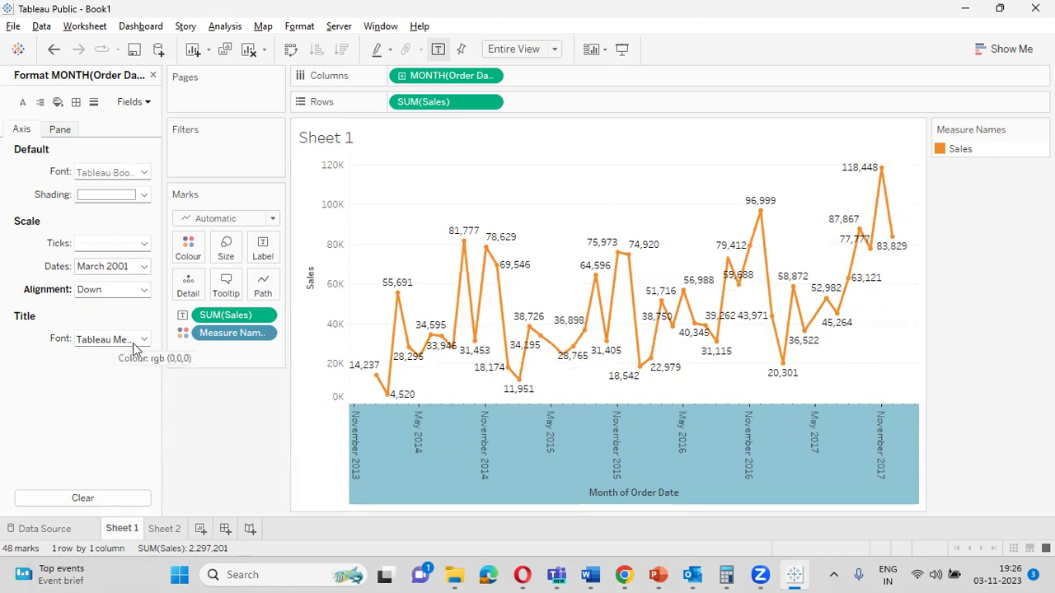
{"action": "left_click", "coordinate": [140, 290]}
{"action": "left_click", "coordinate": [103, 333]}
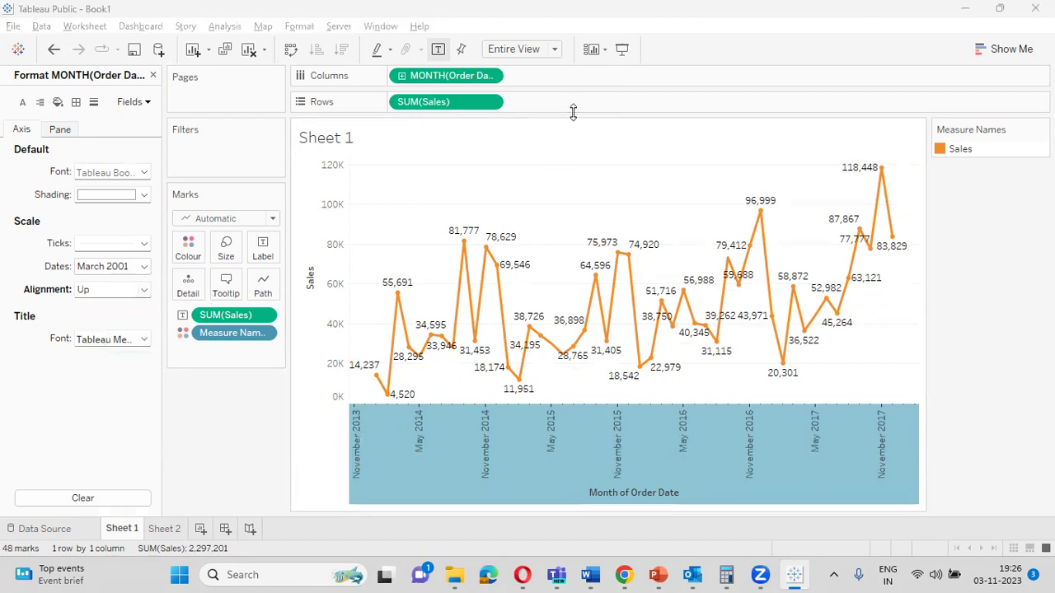
{"action": "mouse_move", "coordinate": [534, 333]}
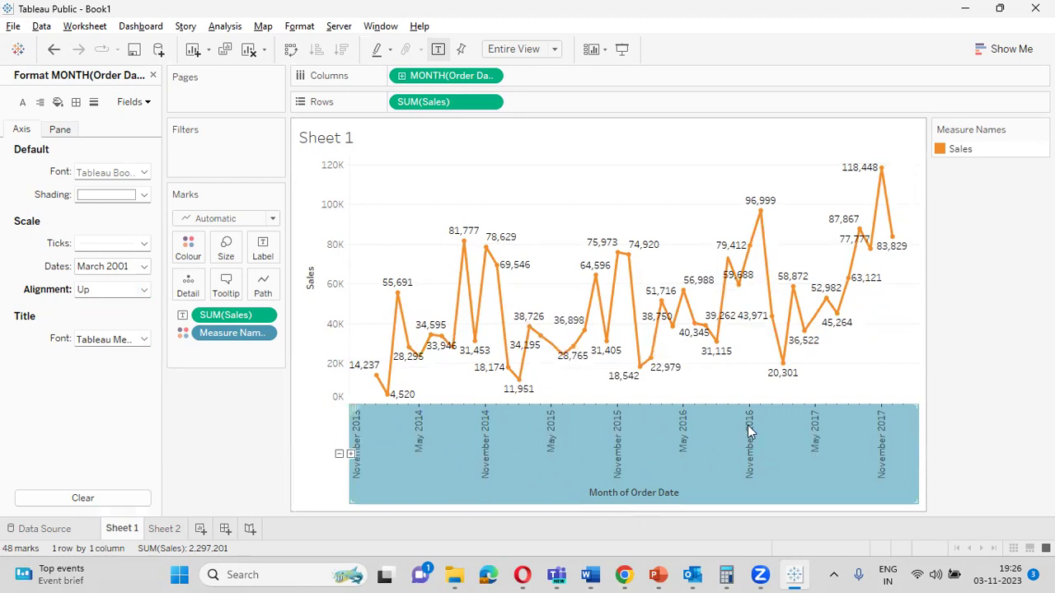
{"action": "mouse_move", "coordinate": [674, 299]}
{"action": "left_click", "coordinate": [153, 76]}
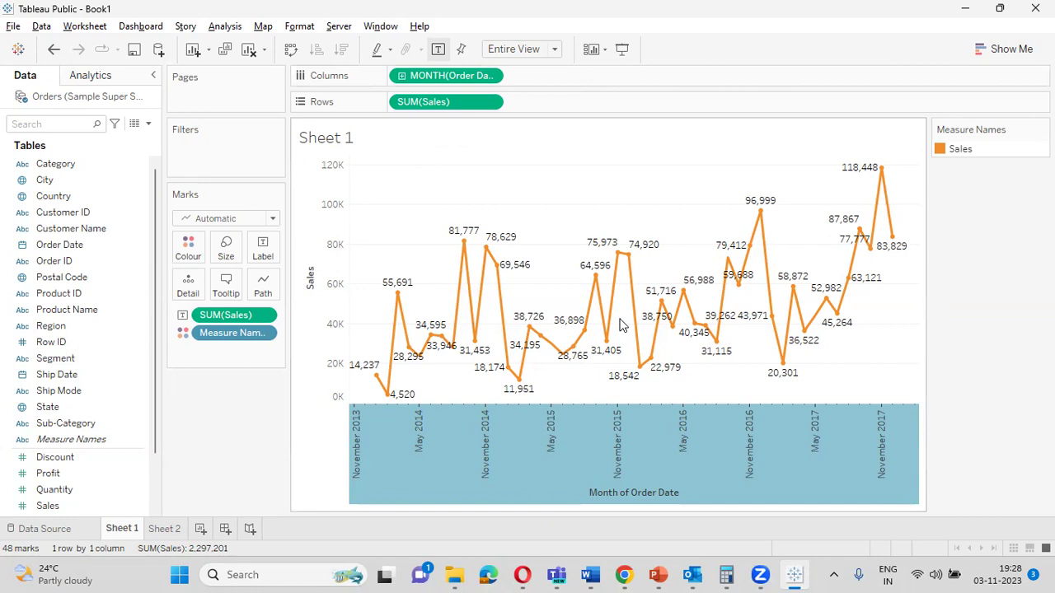
Switch to the "line graph" Word document to read the instructions following the monthly line chart, and return to Tableau Public.
{"action": "key", "text": "alt+Tab"}
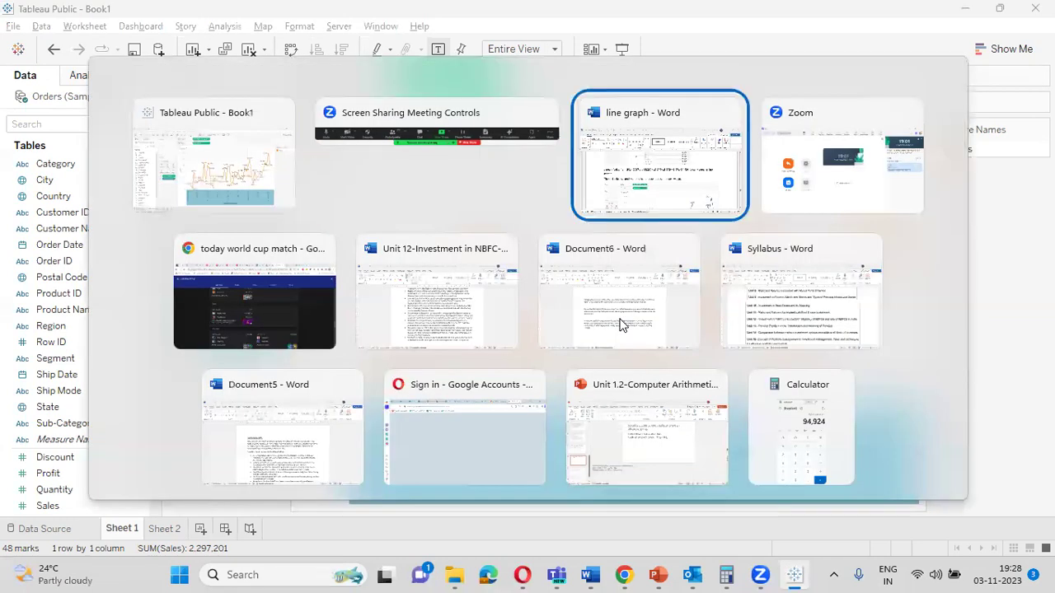
{"action": "scroll", "coordinate": [620, 320], "scroll_direction": "down", "scroll_amount": 5}
{"action": "left_click", "coordinate": [619, 321]}
{"action": "scroll", "coordinate": [619, 322], "scroll_direction": "down", "scroll_amount": 10}
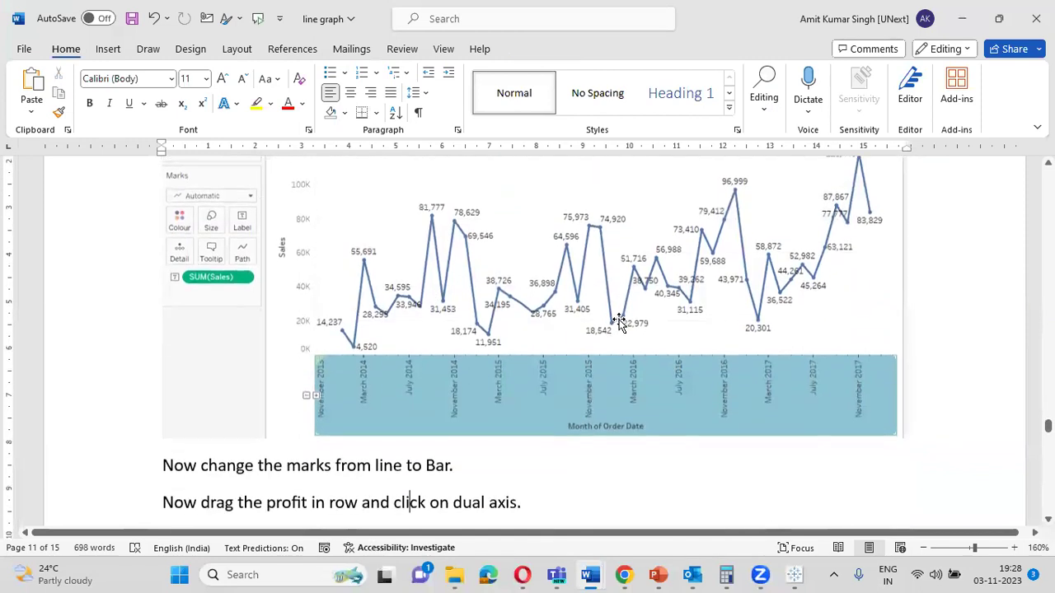
{"action": "left_click", "coordinate": [618, 322]}
{"action": "scroll", "coordinate": [619, 321], "scroll_direction": "up", "scroll_amount": 3}
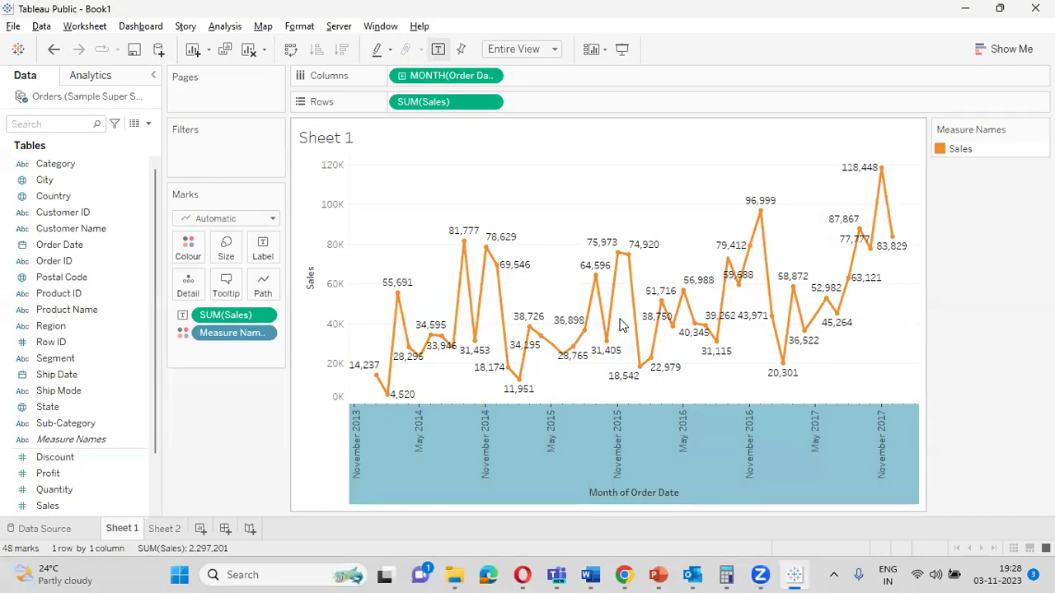
Change the mark type of the monthly sales chart to Bar, compare it with Line, and set it back to Bar.
{"action": "mouse_move", "coordinate": [616, 336]}
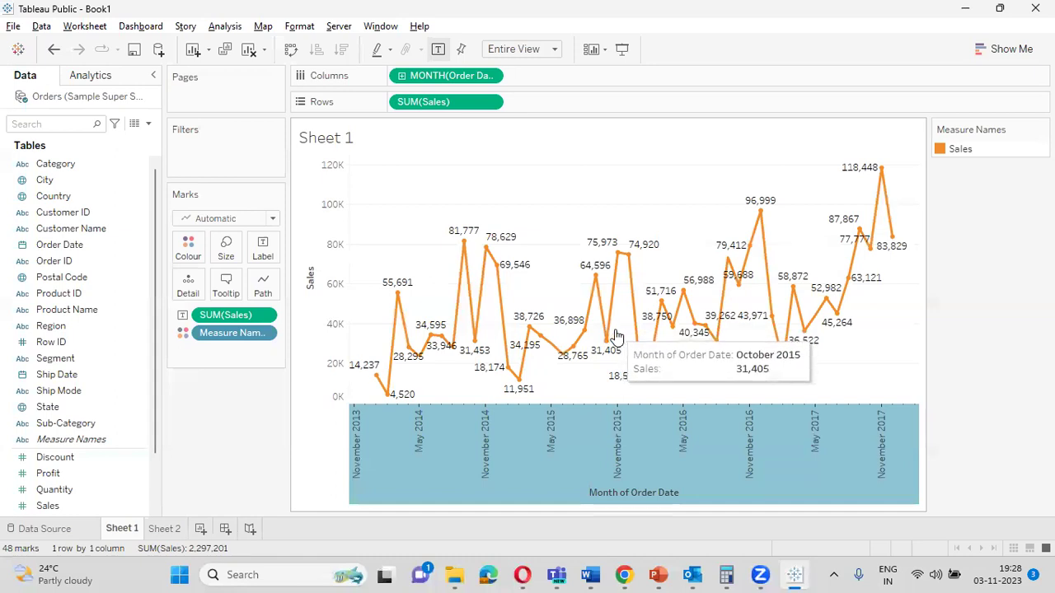
{"action": "mouse_move", "coordinate": [441, 341]}
{"action": "mouse_move", "coordinate": [465, 270]}
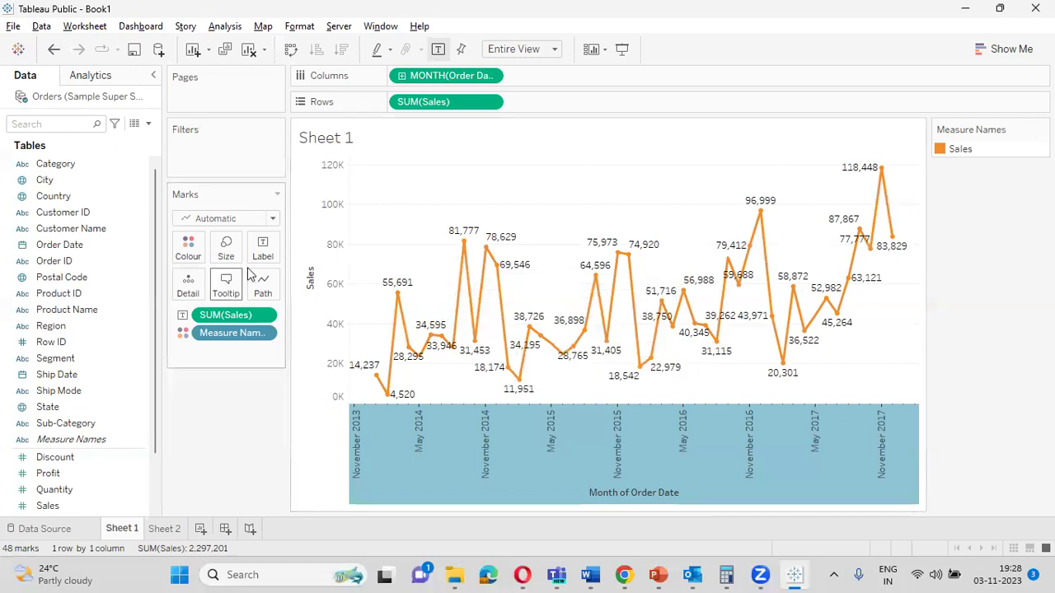
{"action": "left_click", "coordinate": [272, 218]}
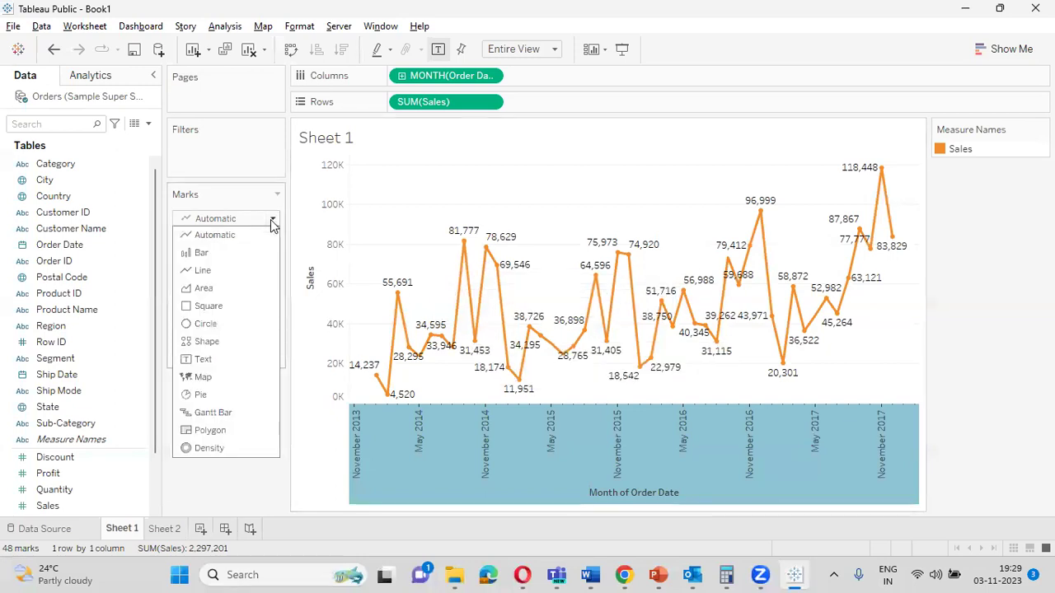
{"action": "left_click", "coordinate": [216, 253]}
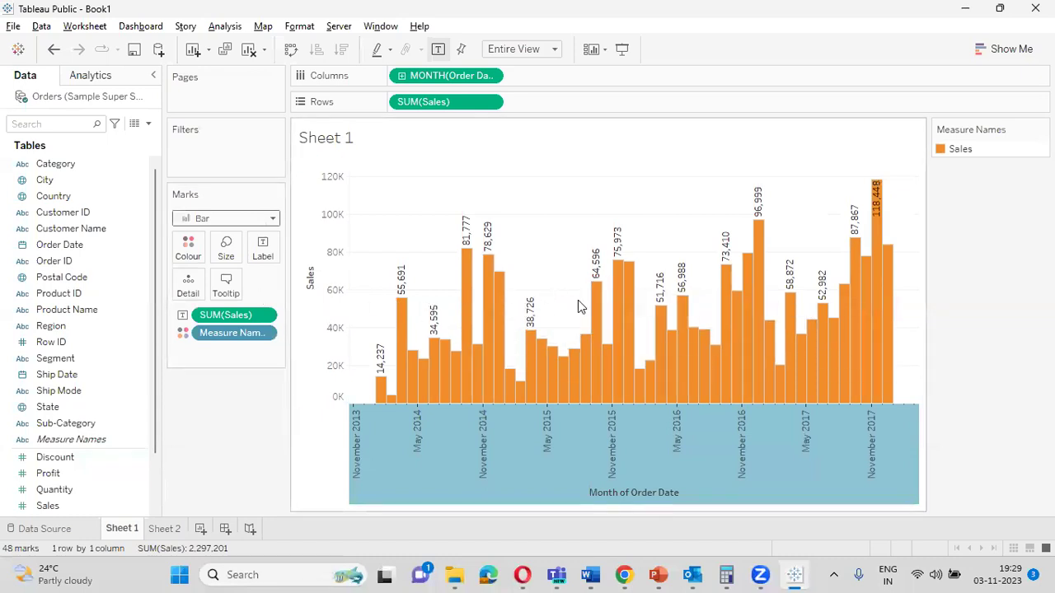
{"action": "mouse_move", "coordinate": [709, 333]}
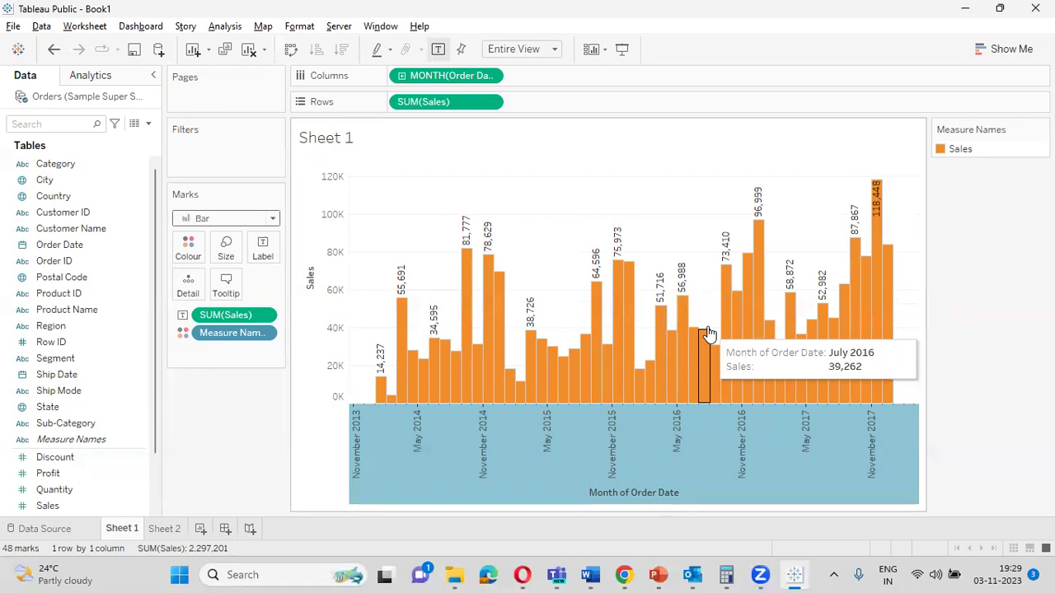
{"action": "left_click", "coordinate": [272, 219]}
{"action": "left_click", "coordinate": [234, 271]}
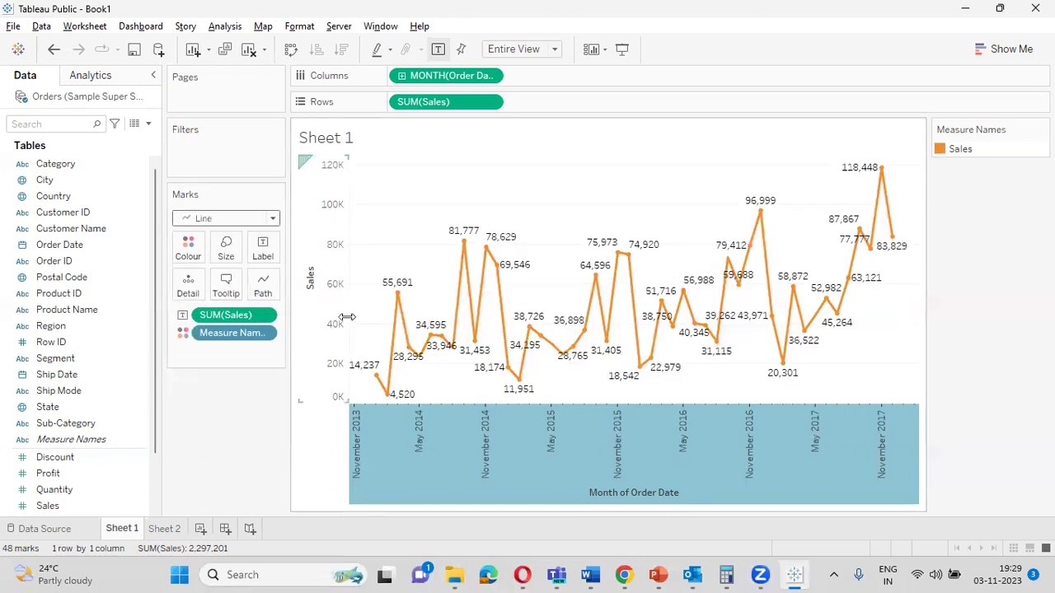
{"action": "left_click", "coordinate": [272, 218]}
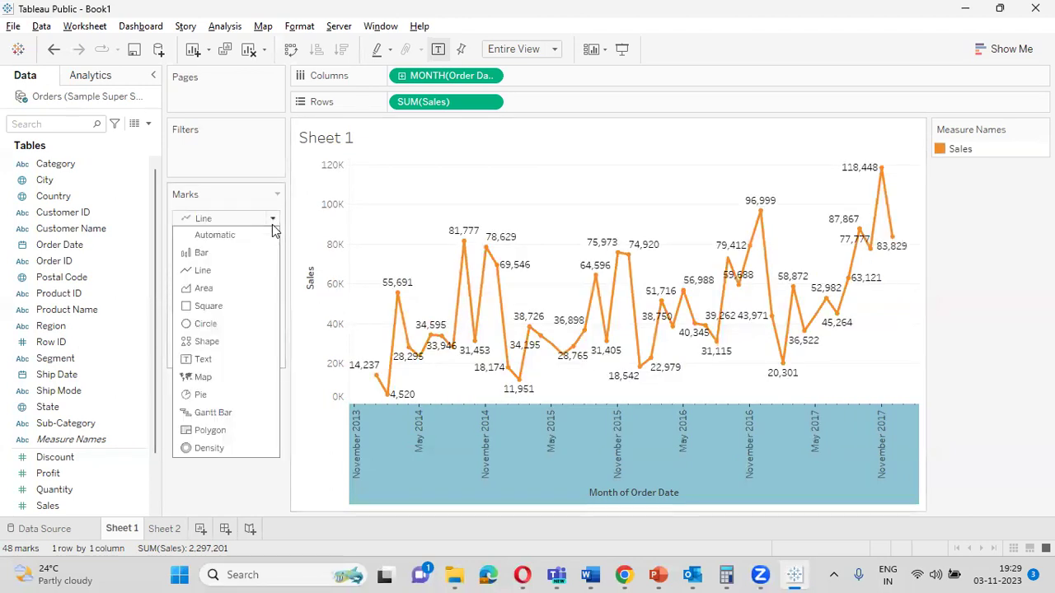
{"action": "left_click", "coordinate": [237, 255]}
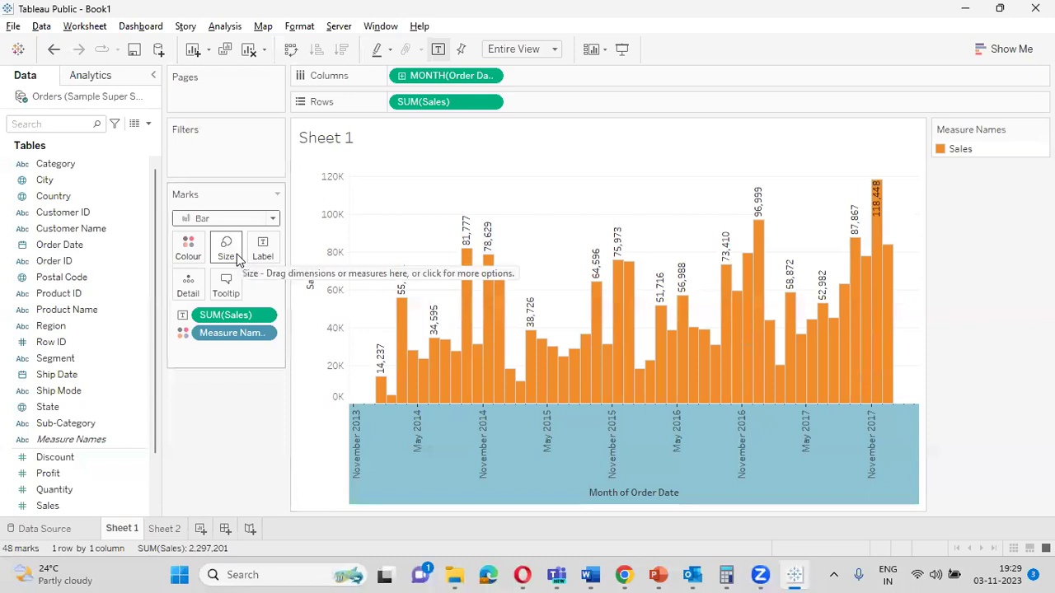
Recolour the Sales bars blue by assigning the Automatic palette, view the Colour Blind palette, and accept the colours.
{"action": "left_click", "coordinate": [186, 248]}
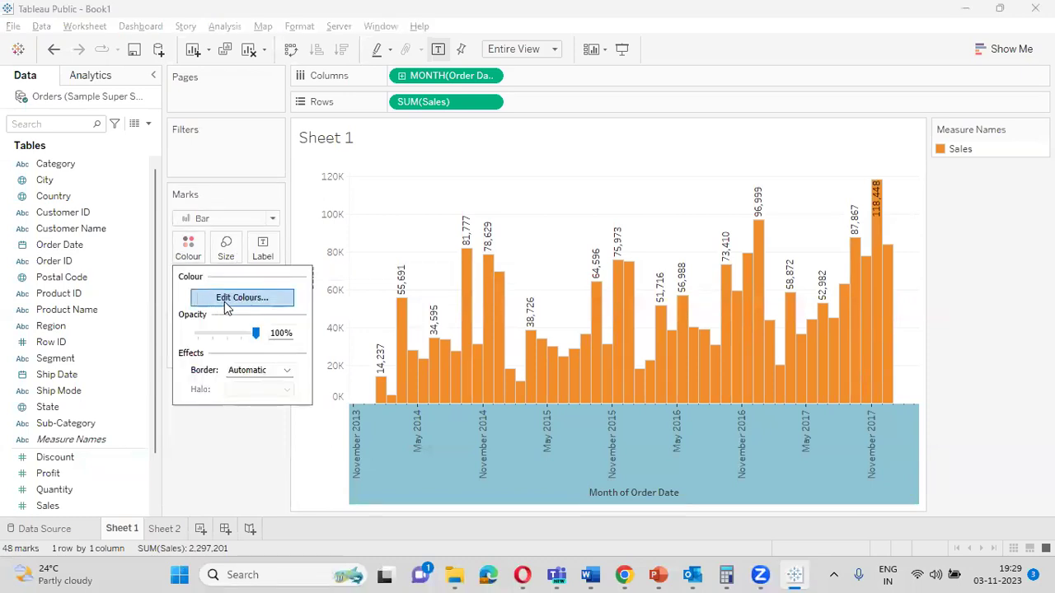
{"action": "left_click", "coordinate": [224, 301]}
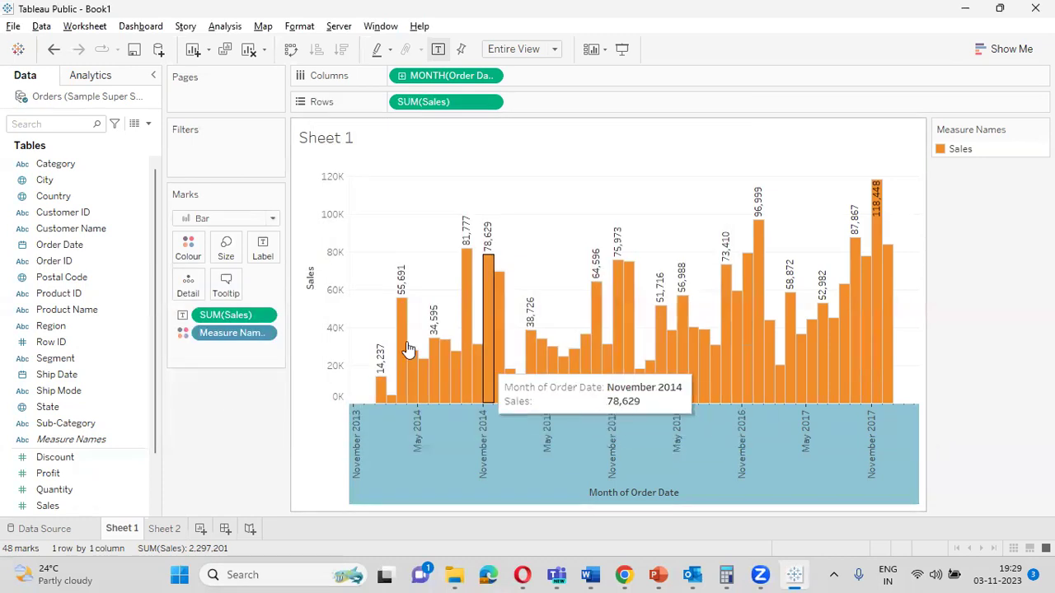
{"action": "left_click", "coordinate": [188, 247]}
{"action": "left_click", "coordinate": [242, 295]}
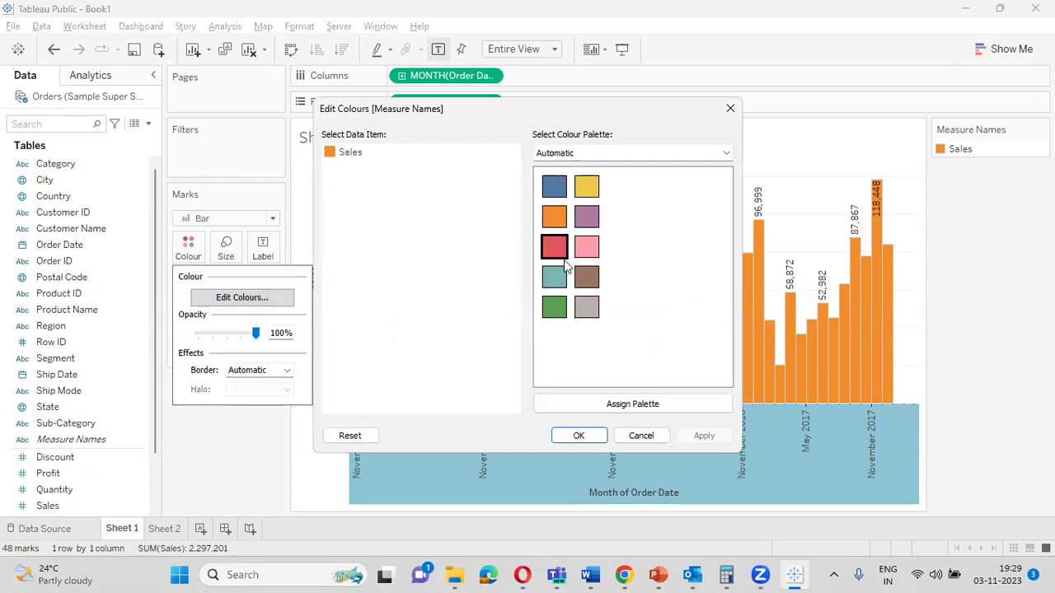
{"action": "left_click", "coordinate": [620, 403]}
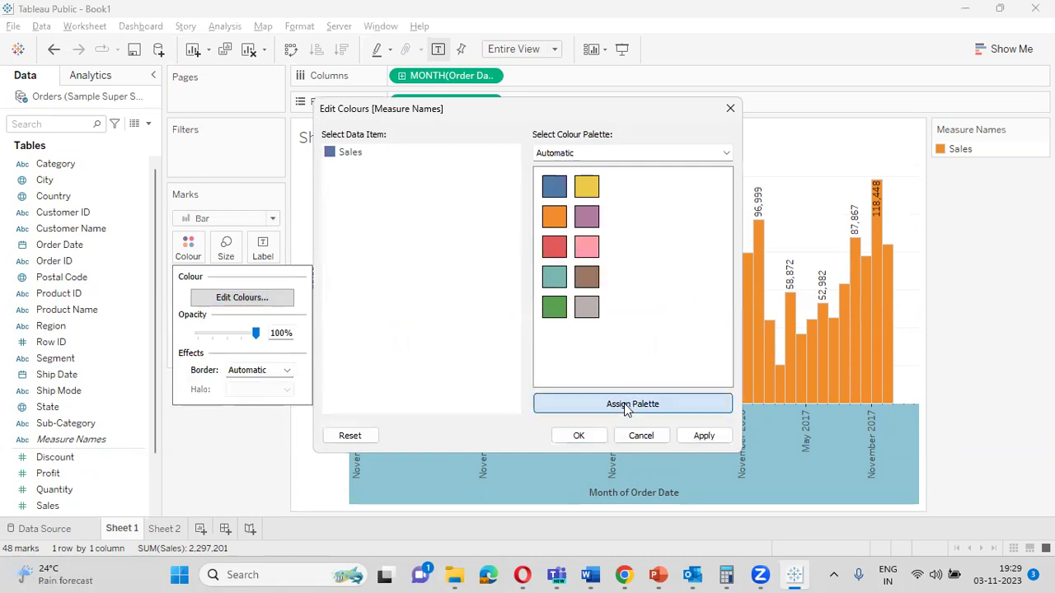
{"action": "left_click", "coordinate": [704, 436]}
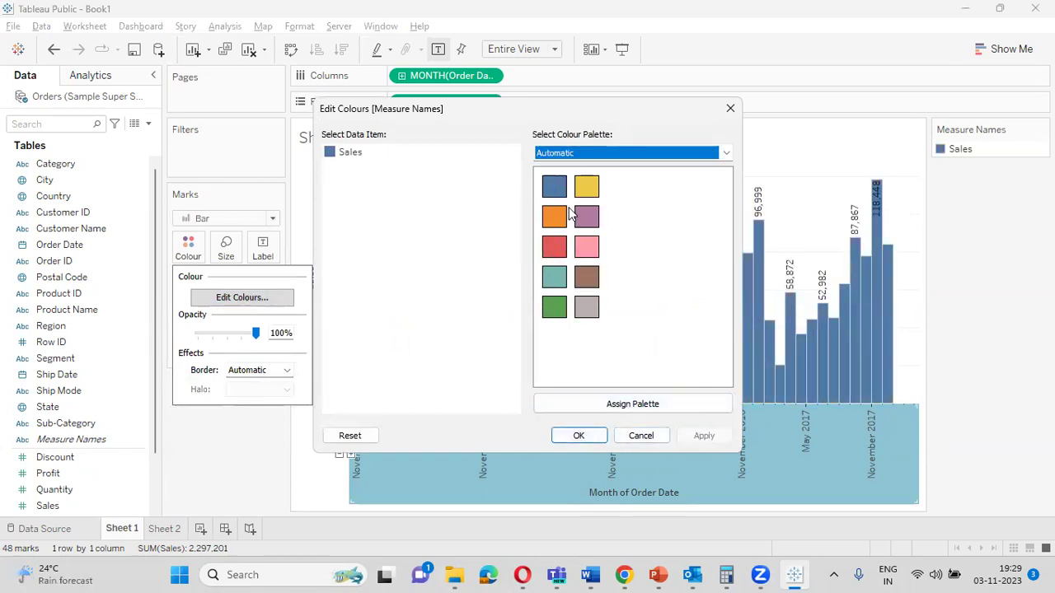
{"action": "left_click", "coordinate": [580, 154]}
{"action": "left_click", "coordinate": [557, 206]}
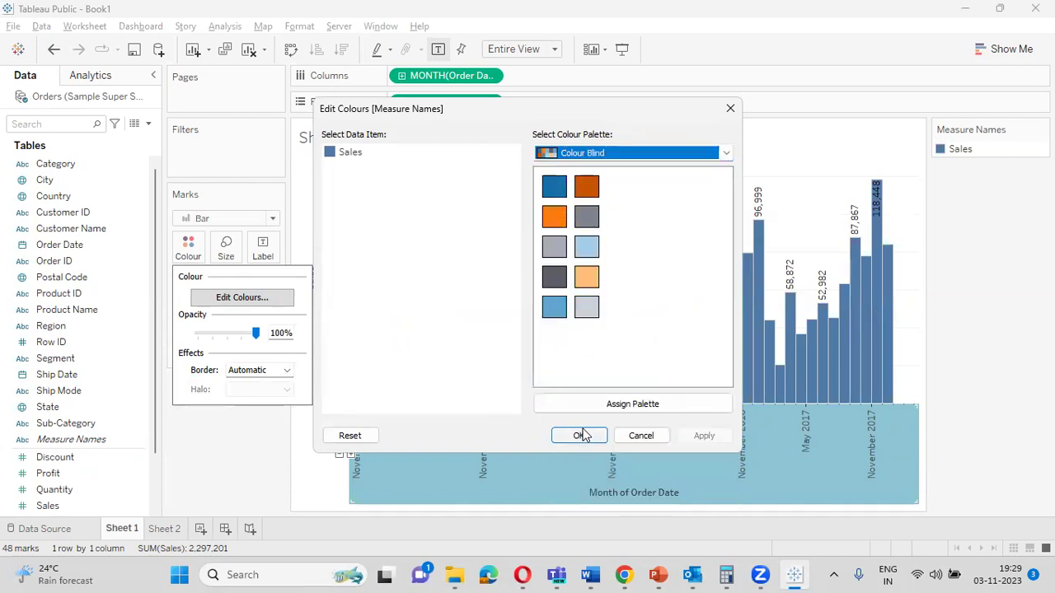
{"action": "left_click", "coordinate": [581, 436]}
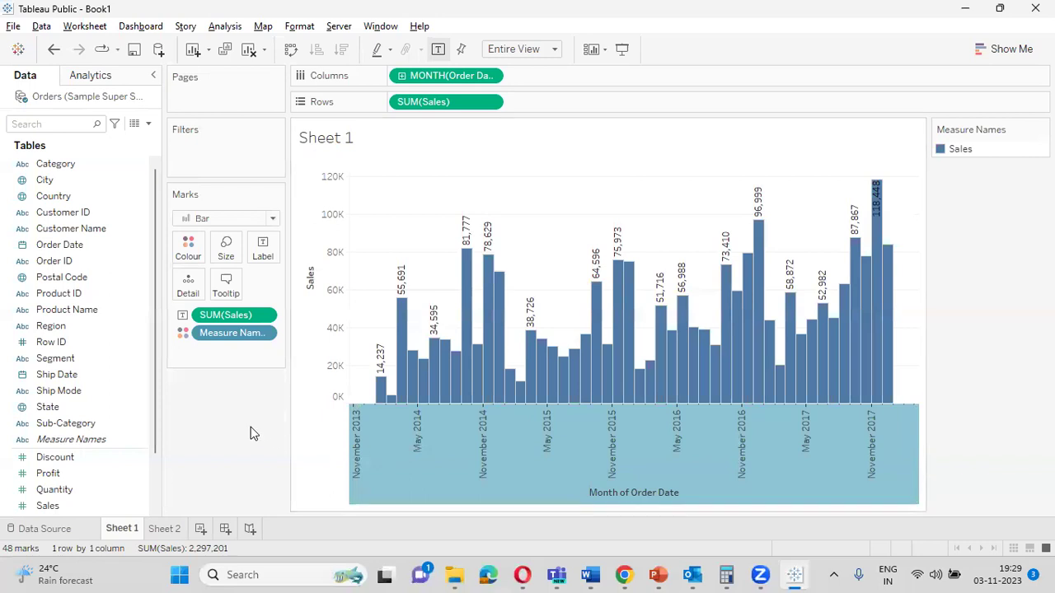
{"action": "mouse_move", "coordinate": [880, 329]}
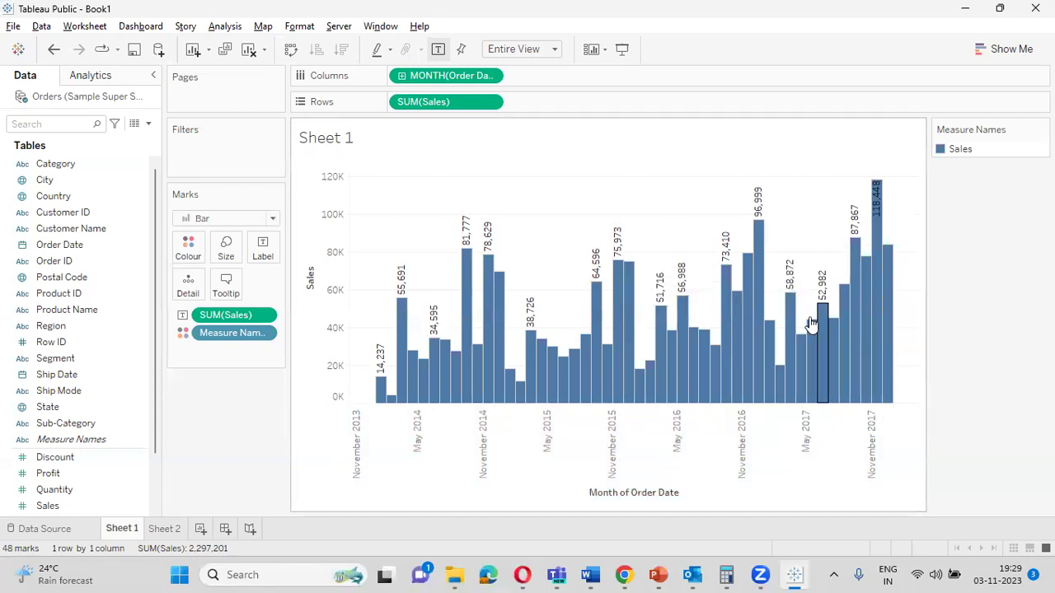
Add Profit to Rows after Sales on the monthly chart and label the Profit bars with SUM(Profit) instead of Sales.
{"action": "mouse_move", "coordinate": [745, 373]}
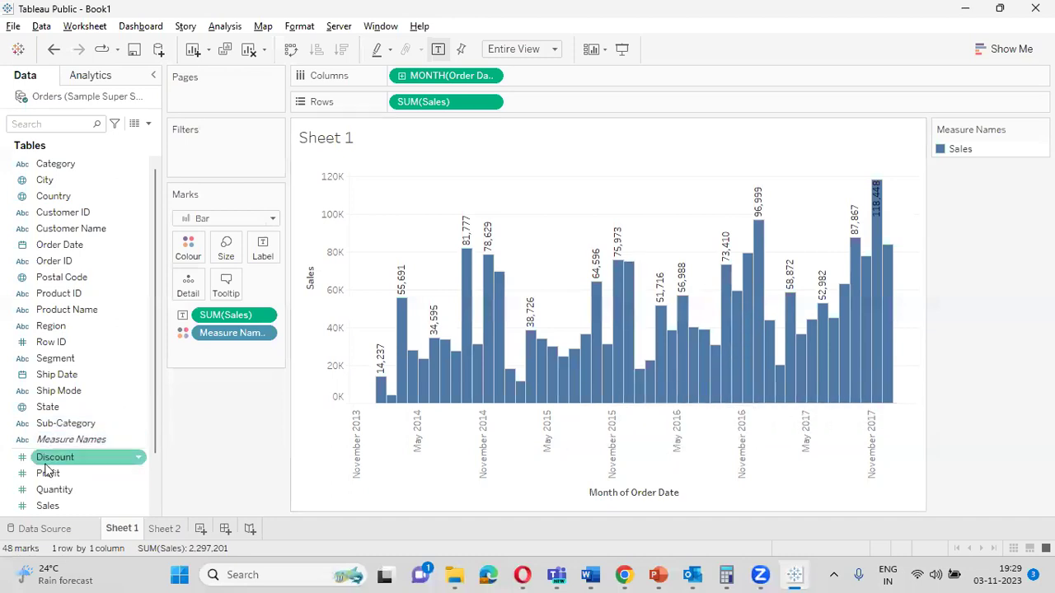
{"action": "left_click_drag", "start_coordinate": [48, 473], "coordinate": [559, 105]}
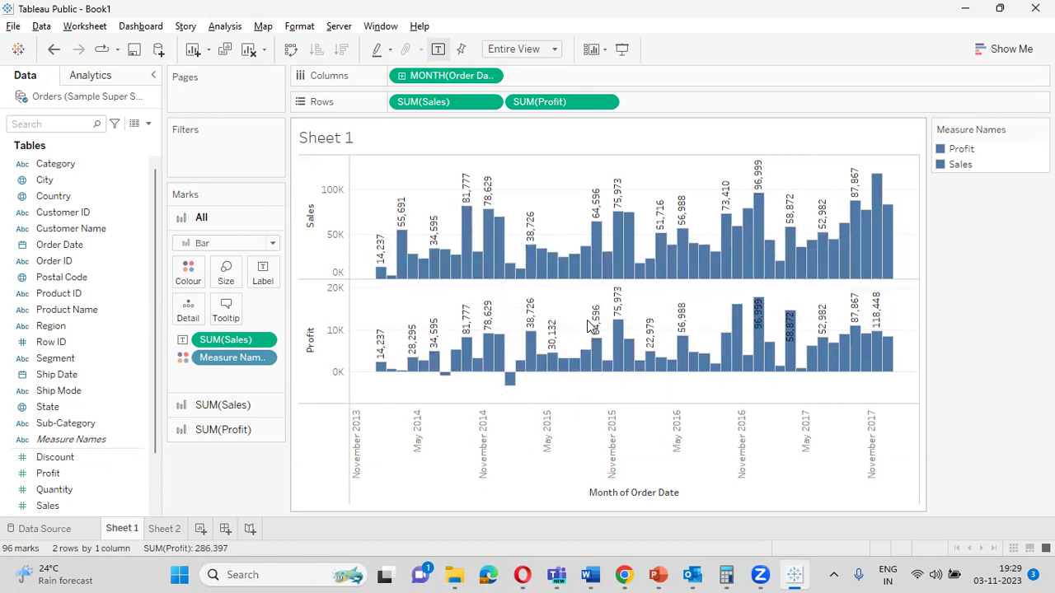
{"action": "left_click", "coordinate": [224, 430]}
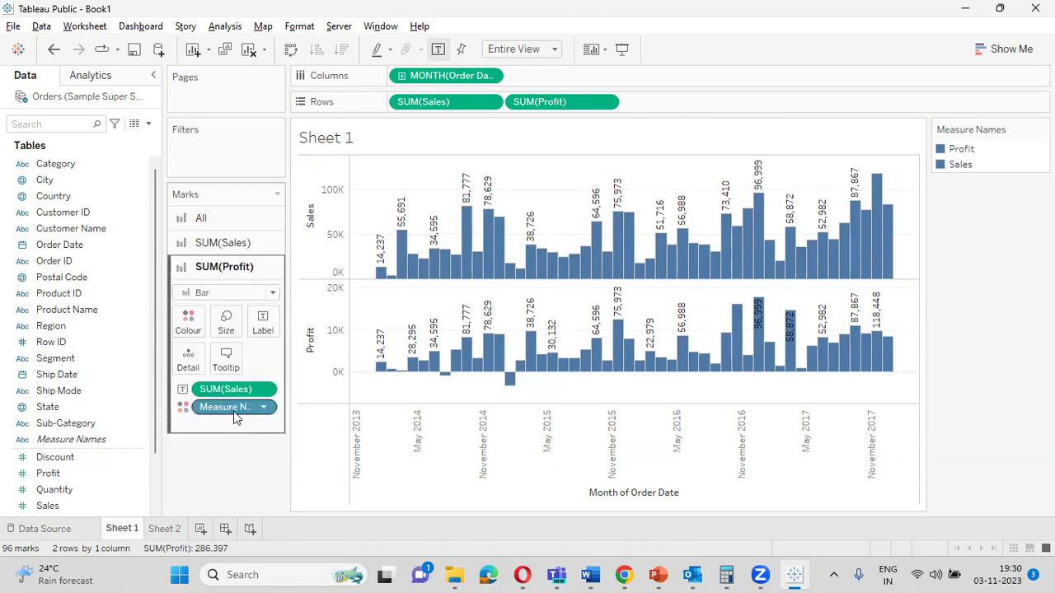
{"action": "left_click_drag", "start_coordinate": [226, 396], "coordinate": [262, 330]}
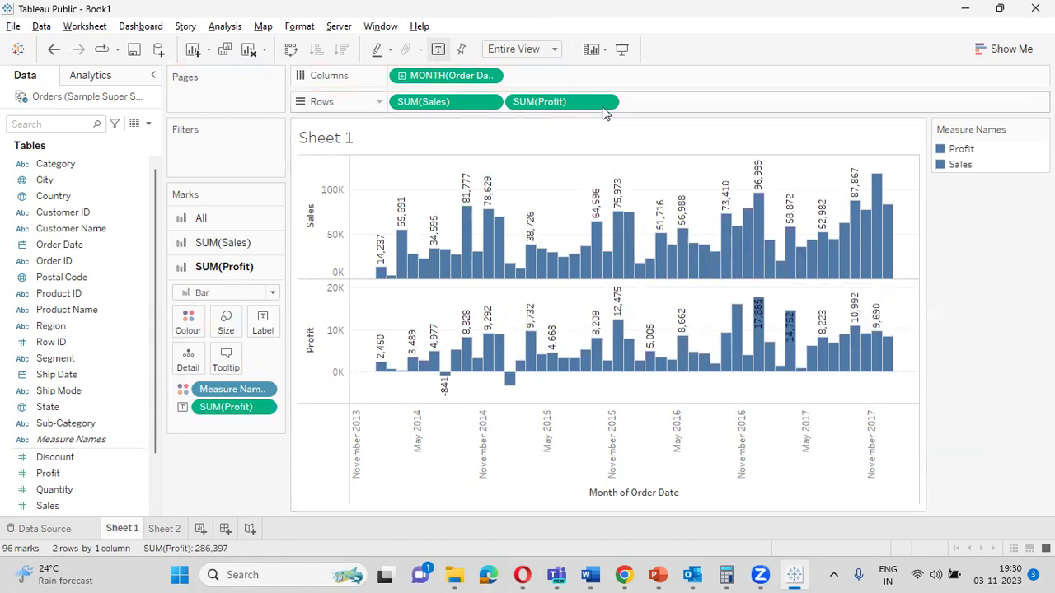
Combine Sales and Profit on a dual axis and change the Profit mark type to Line.
{"action": "left_click", "coordinate": [607, 104]}
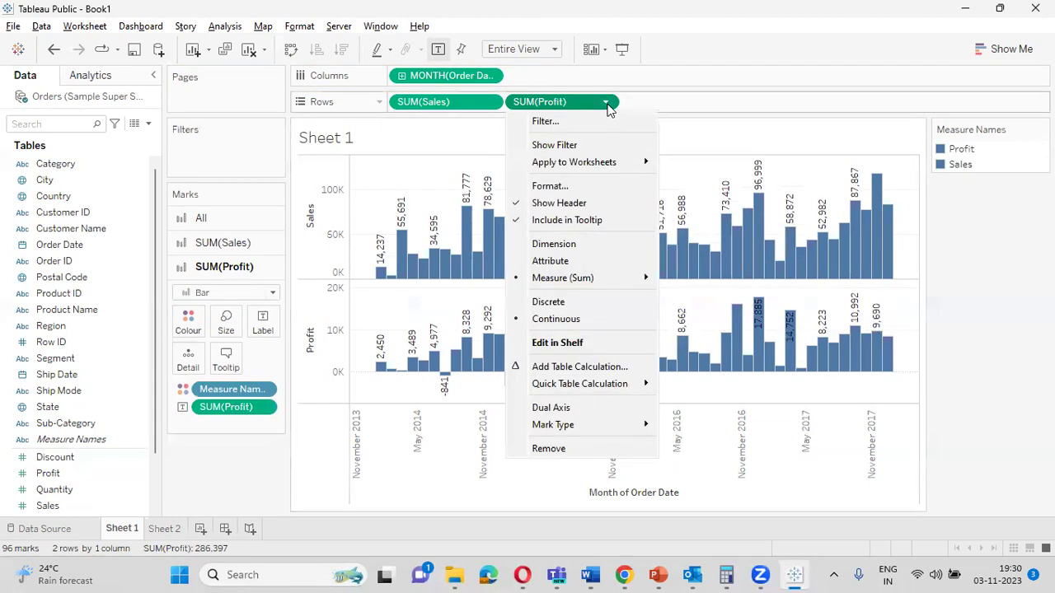
{"action": "left_click", "coordinate": [570, 410]}
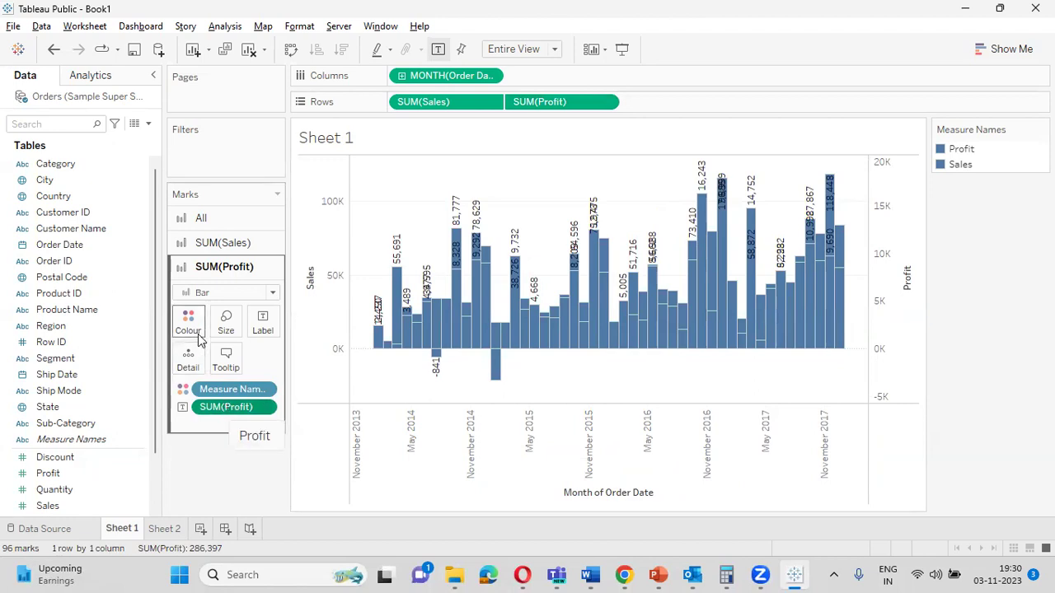
{"action": "left_click", "coordinate": [228, 295]}
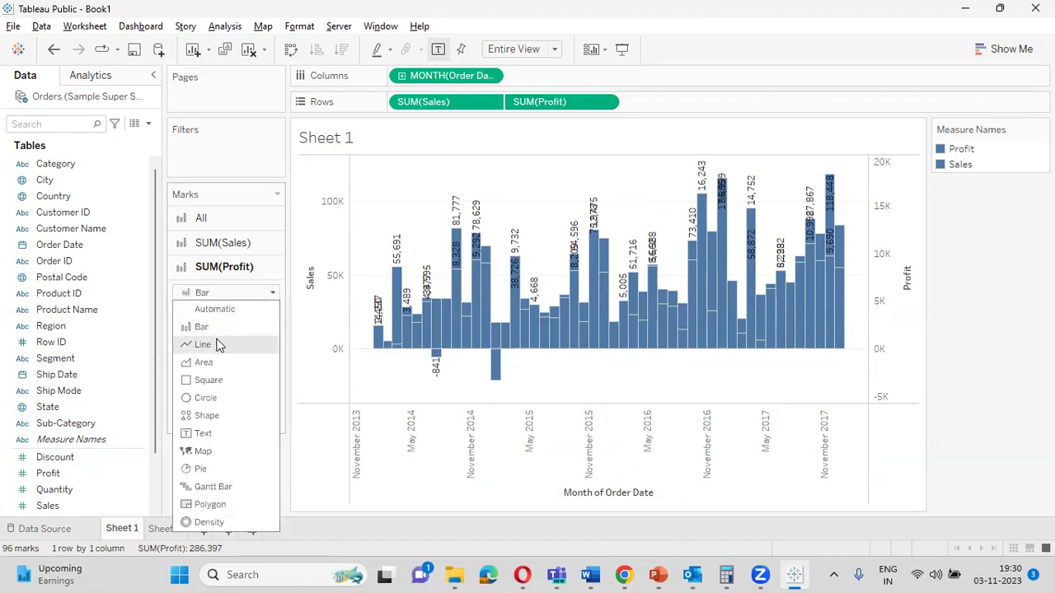
{"action": "left_click", "coordinate": [218, 345]}
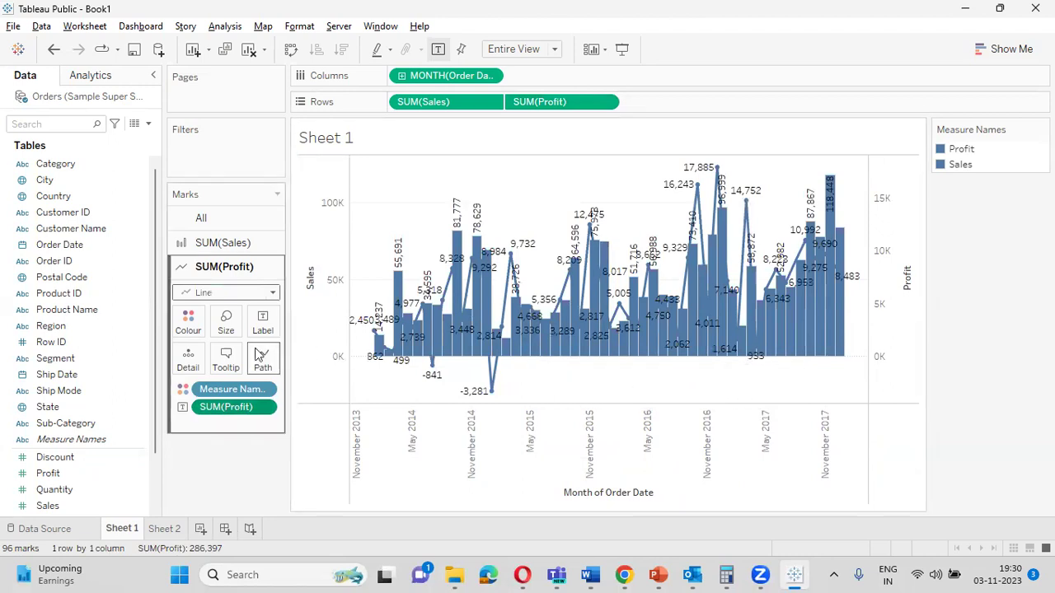
{"action": "left_click", "coordinate": [188, 323]}
{"action": "left_click", "coordinate": [217, 373]}
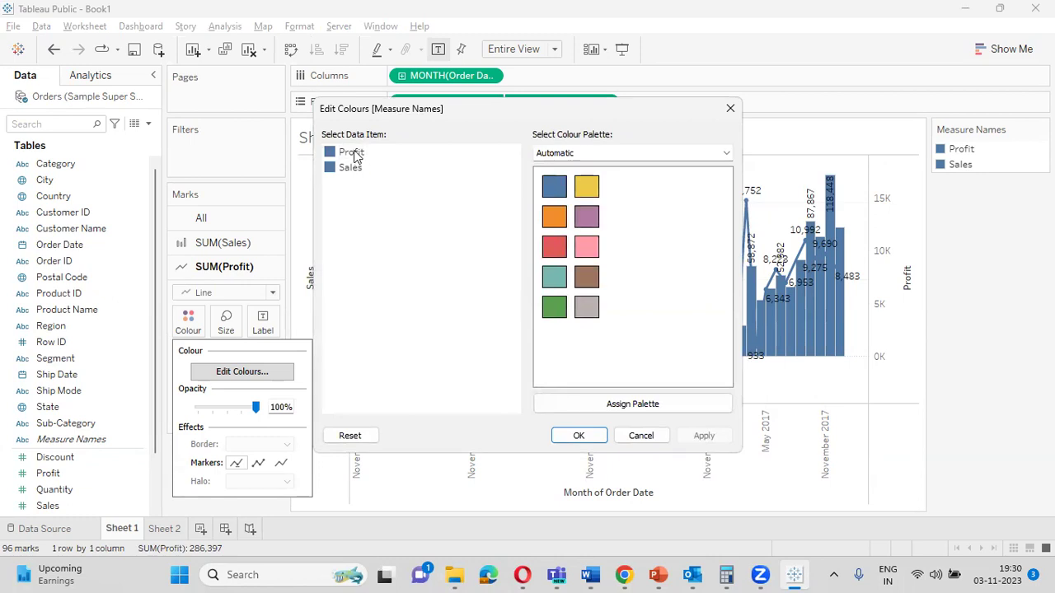
{"action": "left_click", "coordinate": [578, 435]}
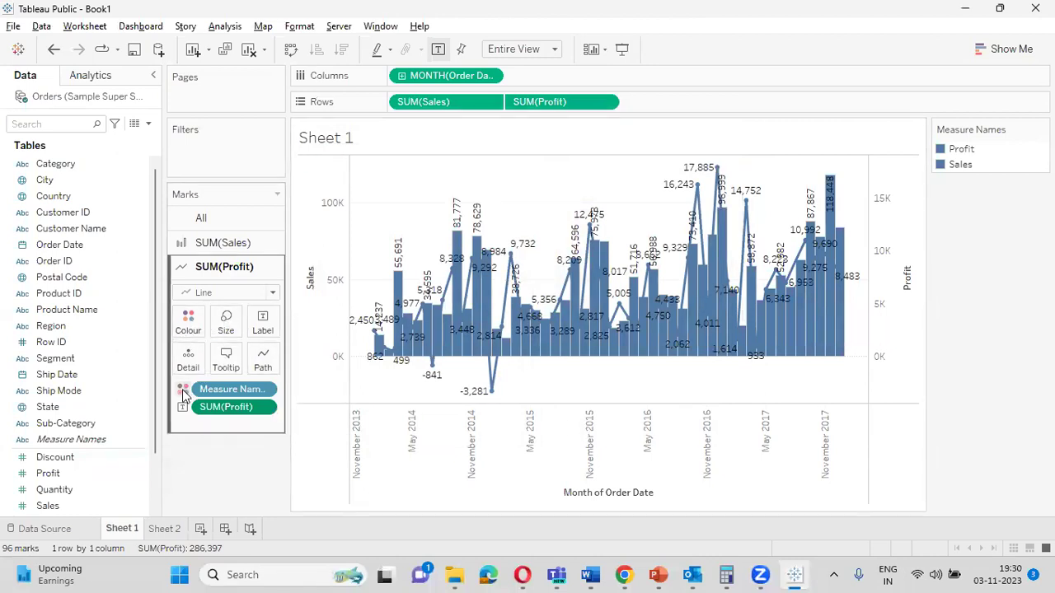
Show markers on all points of the Profit line and reset the Measure Names colours to their defaults.
{"action": "left_click", "coordinate": [189, 323]}
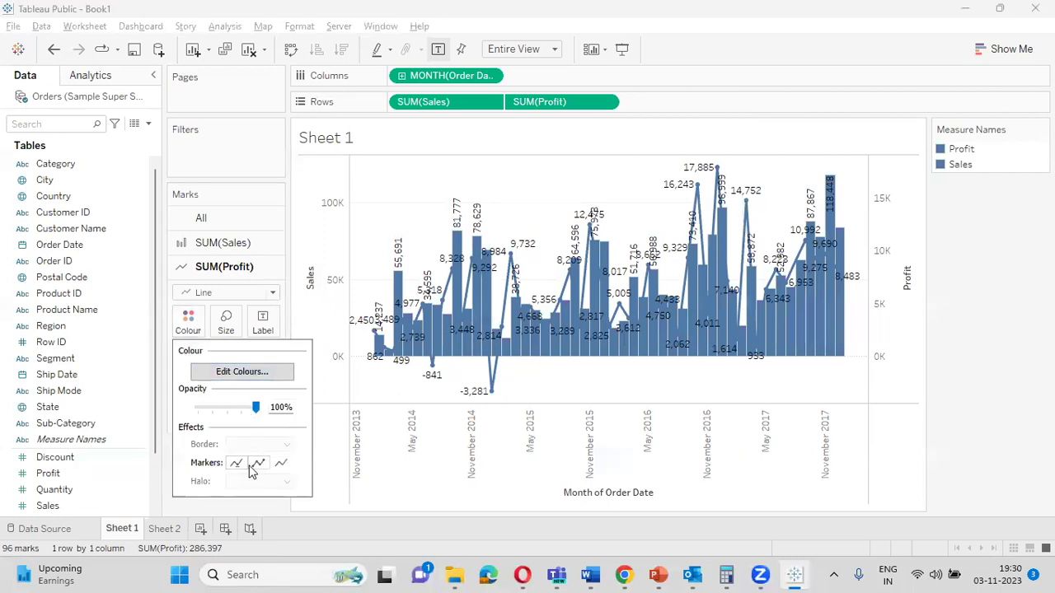
{"action": "left_click", "coordinate": [259, 371]}
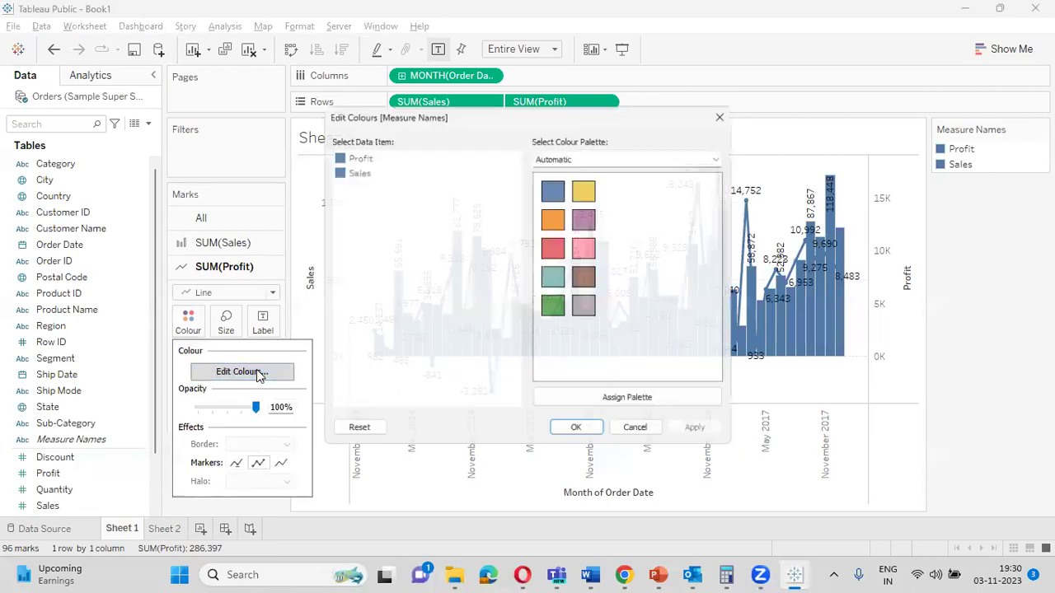
{"action": "left_click", "coordinate": [348, 437]}
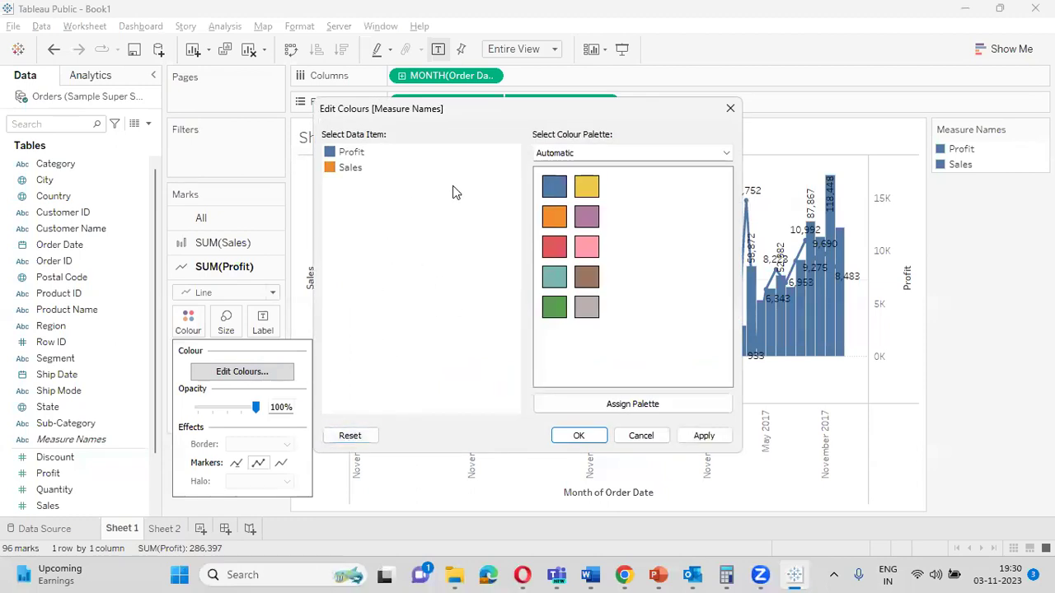
Set the Profit colour to dark green (#005500), then apply and accept the Measure Names colours.
{"action": "left_click", "coordinate": [357, 155]}
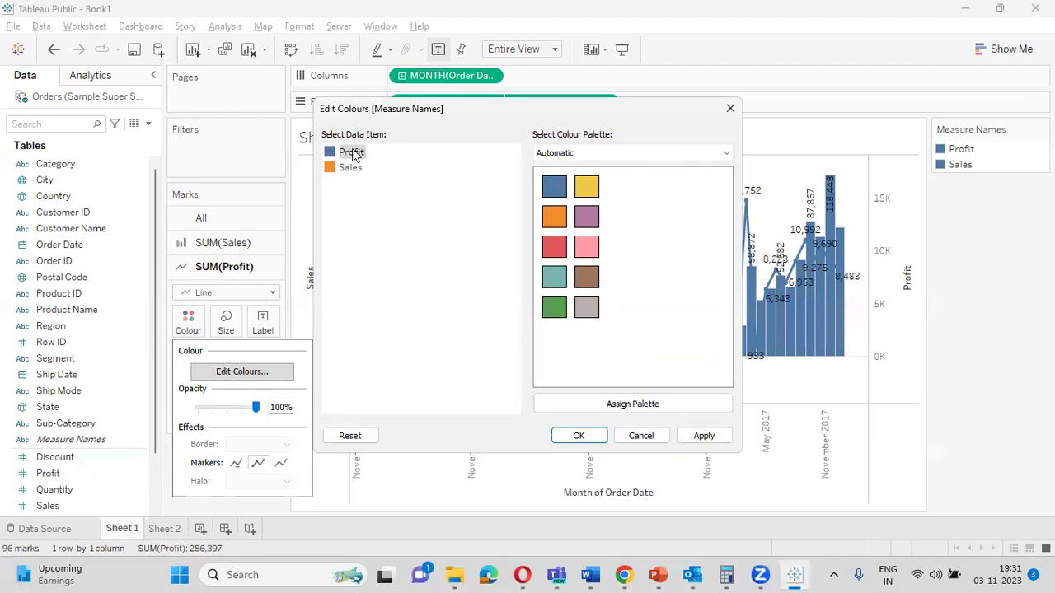
{"action": "double_click", "coordinate": [354, 155]}
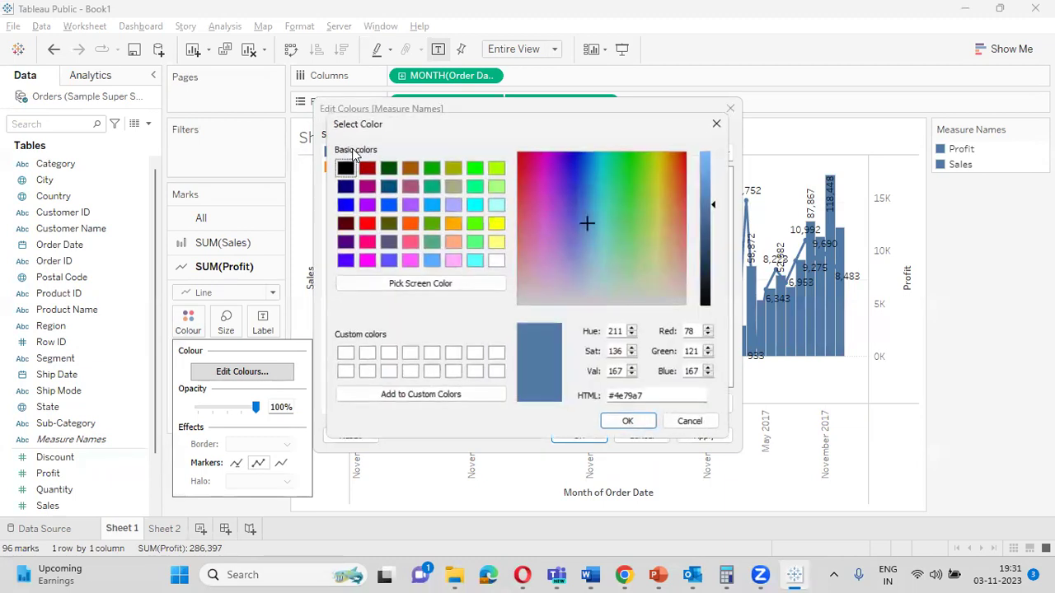
{"action": "left_click", "coordinate": [388, 169]}
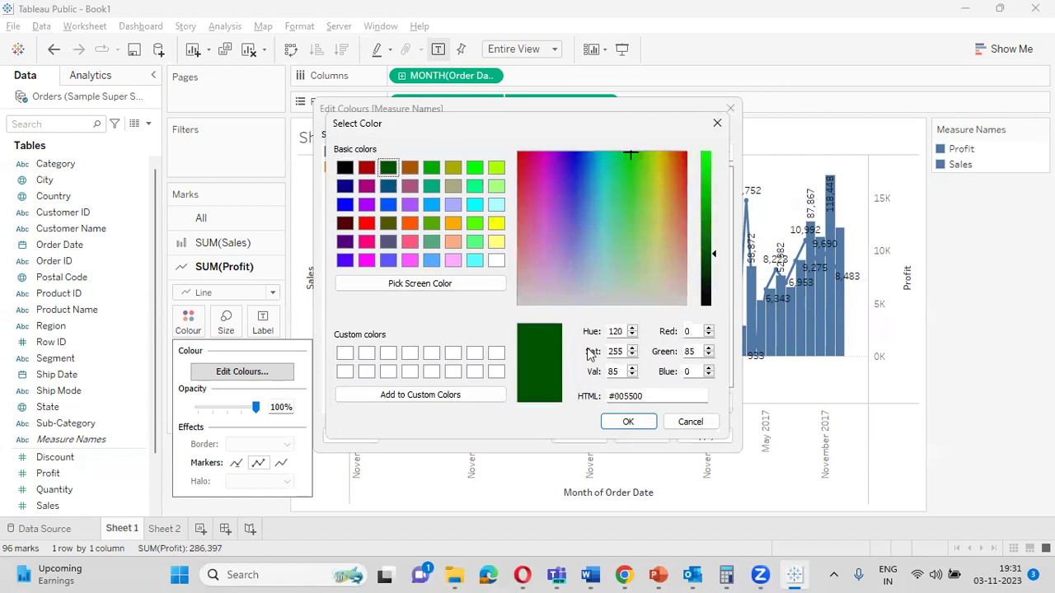
{"action": "left_click", "coordinate": [610, 422]}
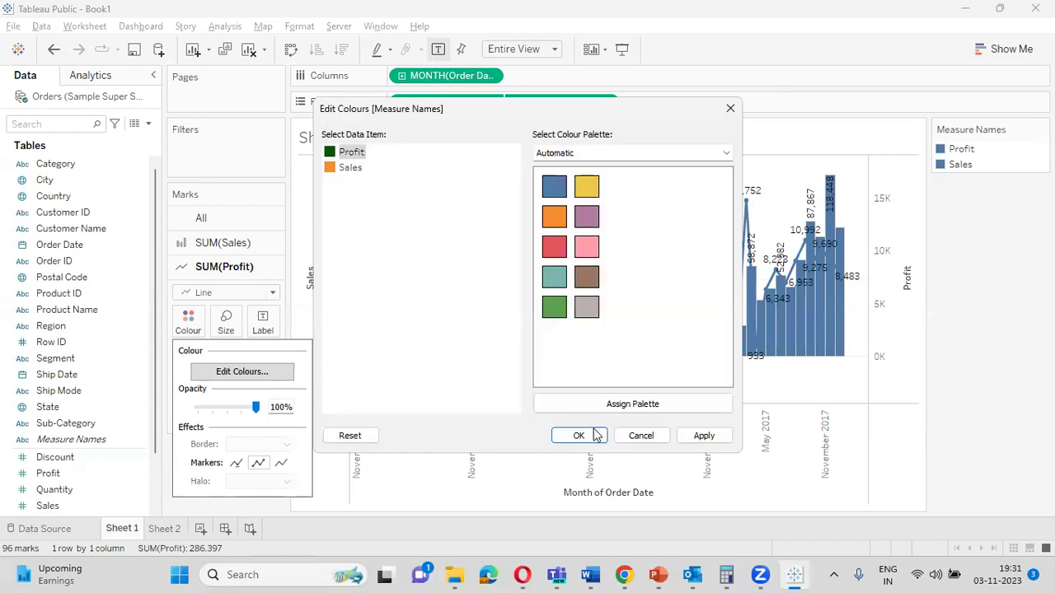
{"action": "left_click", "coordinate": [700, 436]}
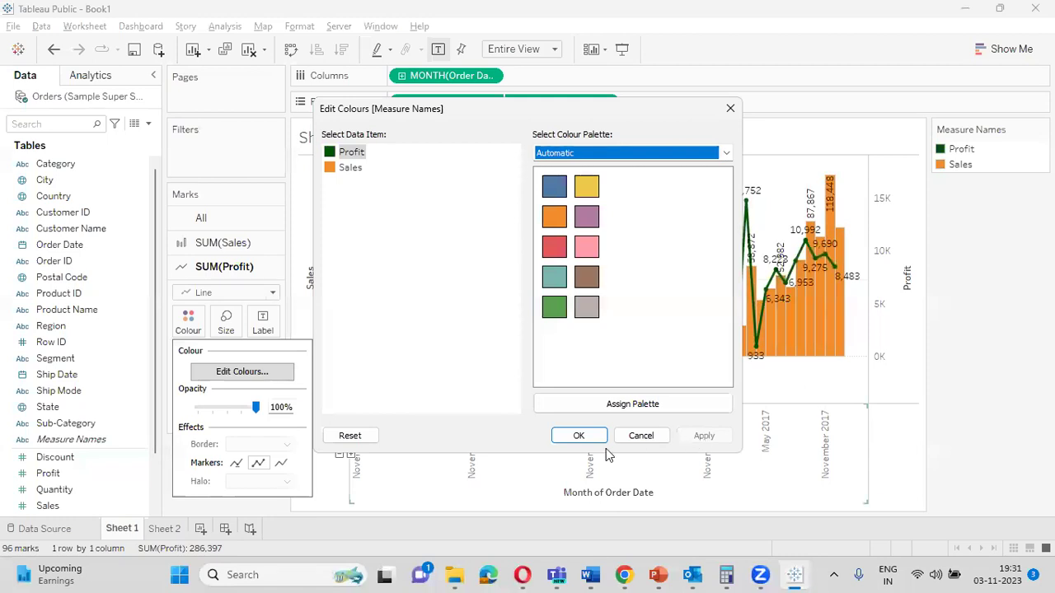
{"action": "left_click", "coordinate": [582, 438]}
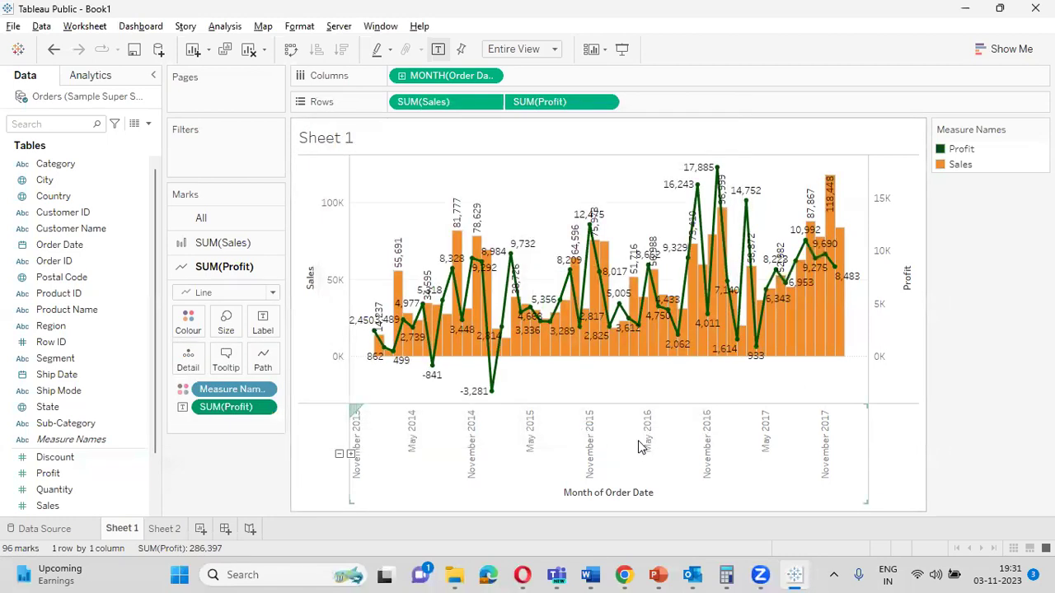
Remove the SUM(Profit) labels from the line and the SUM(Sales) labels from the bars.
{"action": "left_click_drag", "start_coordinate": [216, 411], "coordinate": [82, 476]}
{"action": "left_click", "coordinate": [224, 242]}
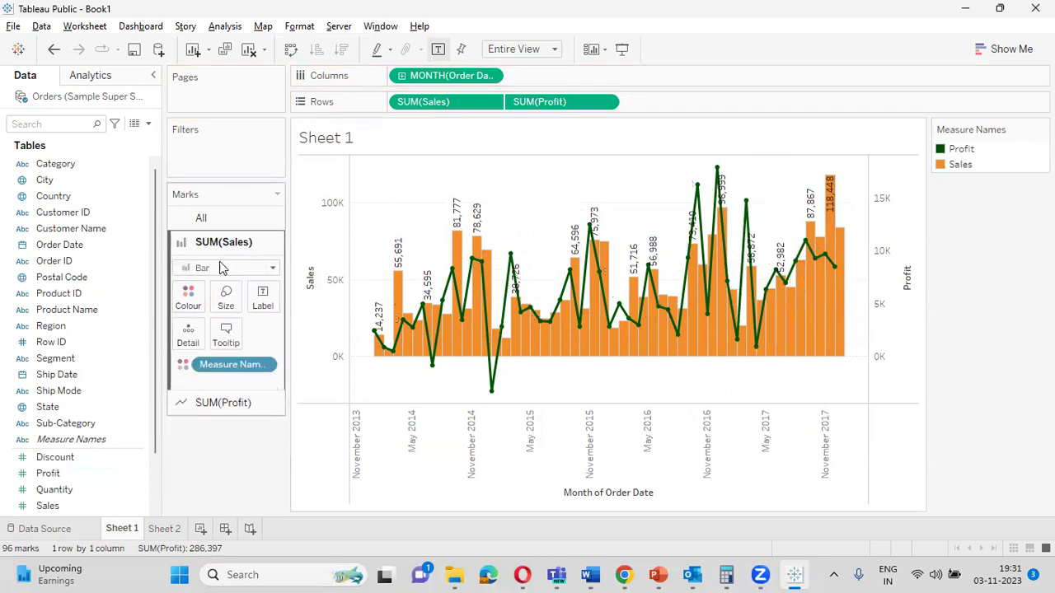
{"action": "left_click_drag", "start_coordinate": [223, 365], "coordinate": [81, 441]}
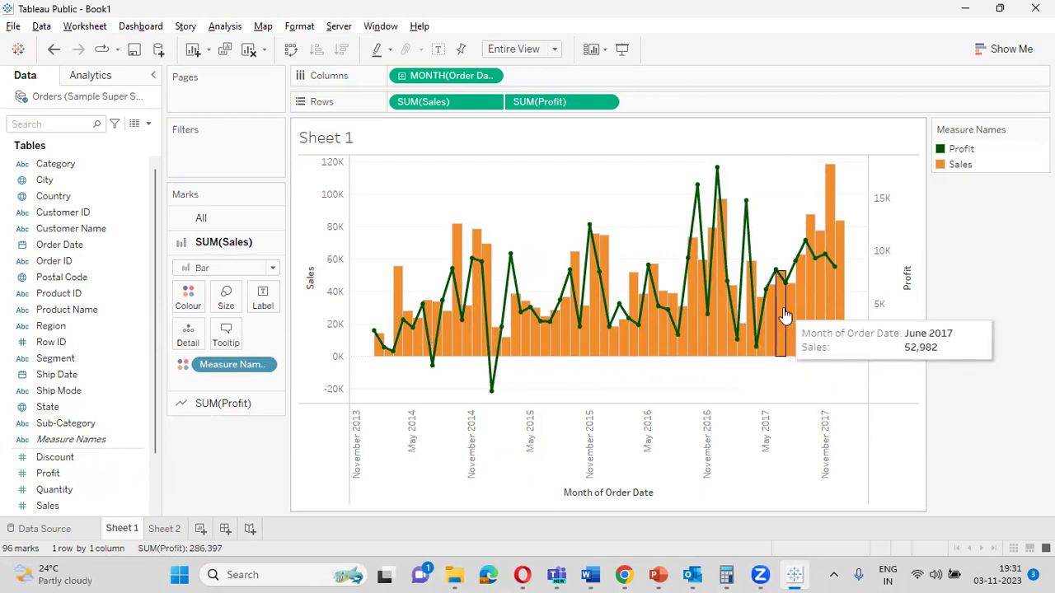
Swap the order of Sales and Profit in Rows back and forth to compare the layering, ending with Sales first.
{"action": "left_click_drag", "start_coordinate": [445, 102], "coordinate": [677, 102]}
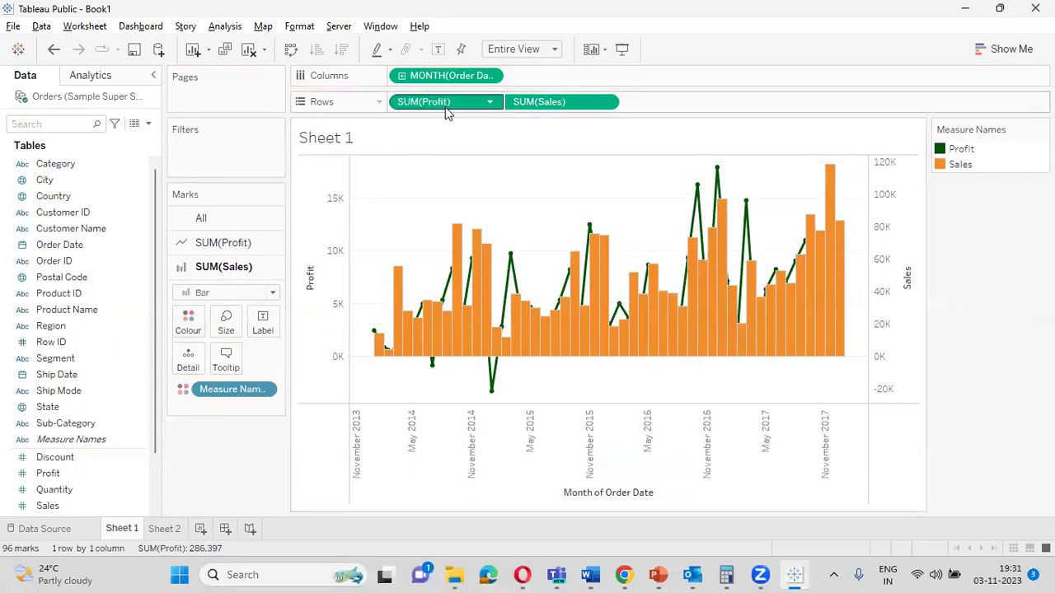
{"action": "left_click_drag", "start_coordinate": [439, 107], "coordinate": [688, 110]}
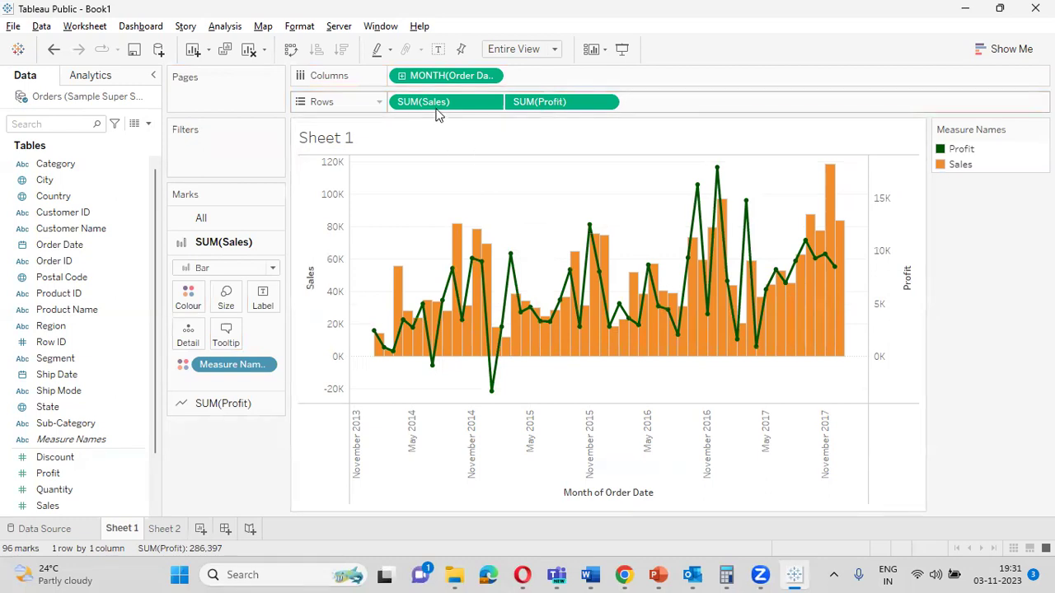
{"action": "left_click_drag", "start_coordinate": [443, 109], "coordinate": [670, 115]}
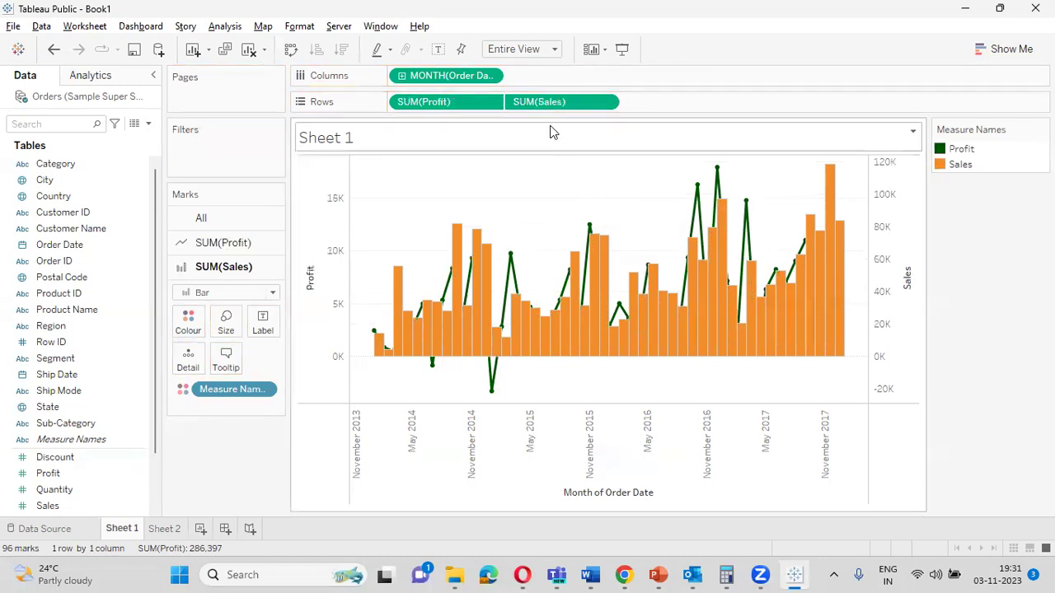
{"action": "left_click_drag", "start_coordinate": [442, 102], "coordinate": [694, 111]}
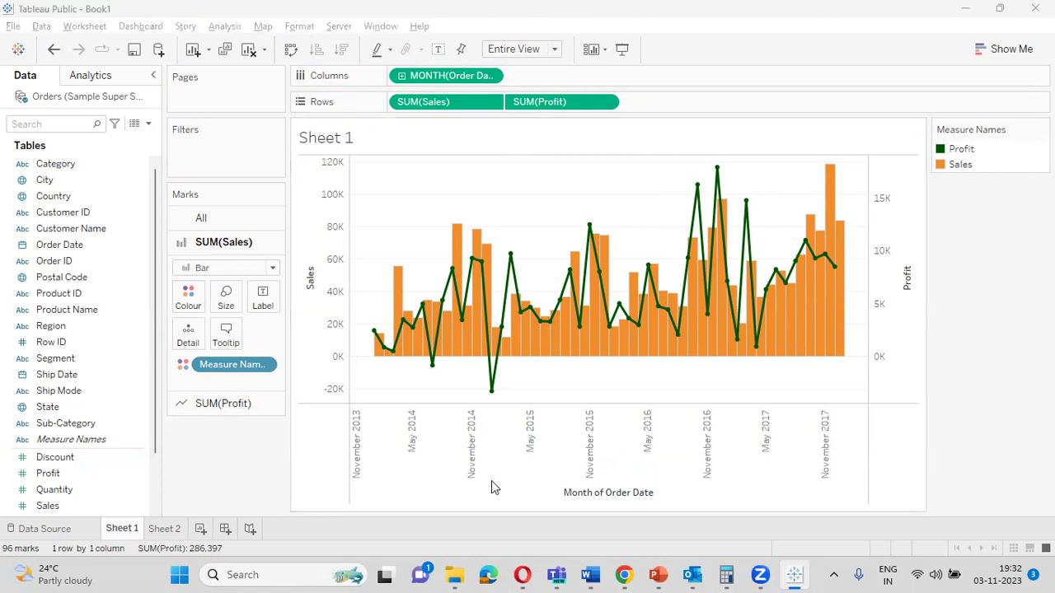
{"action": "mouse_move", "coordinate": [624, 298]}
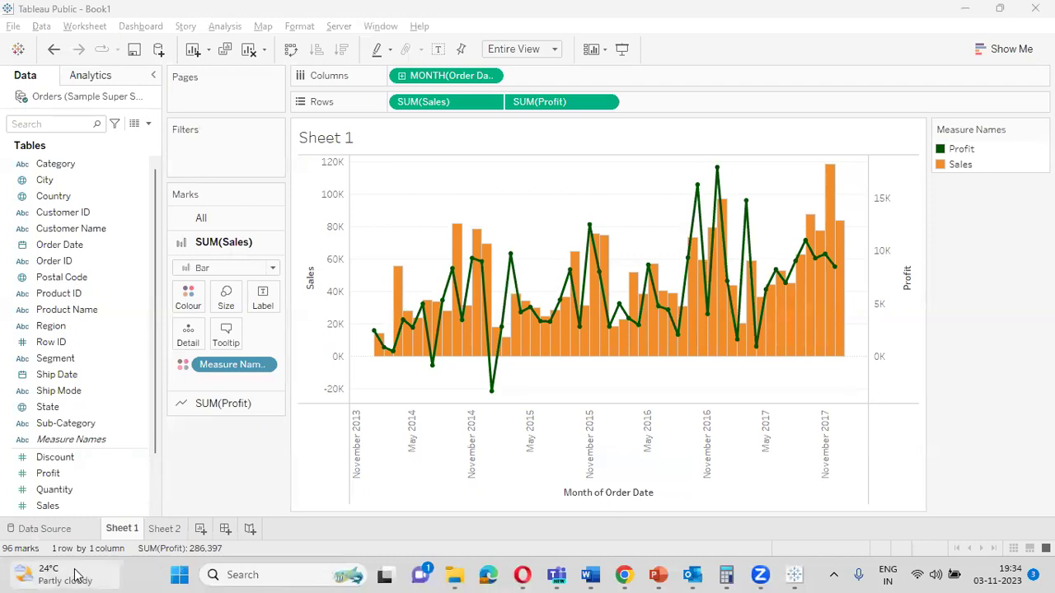
{"action": "mouse_move", "coordinate": [75, 574]}
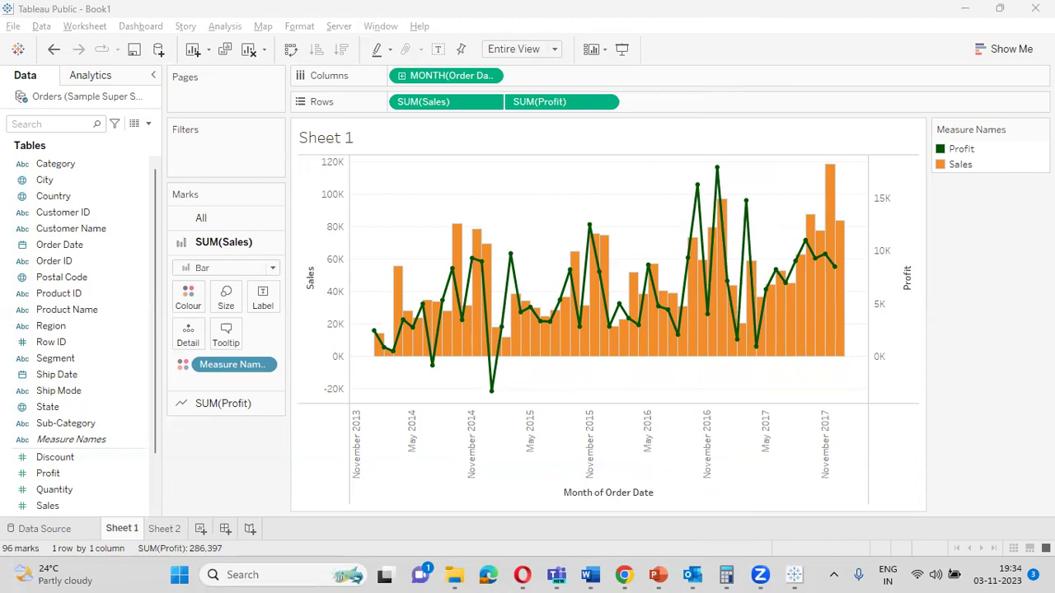
{"action": "left_click", "coordinate": [794, 574]}
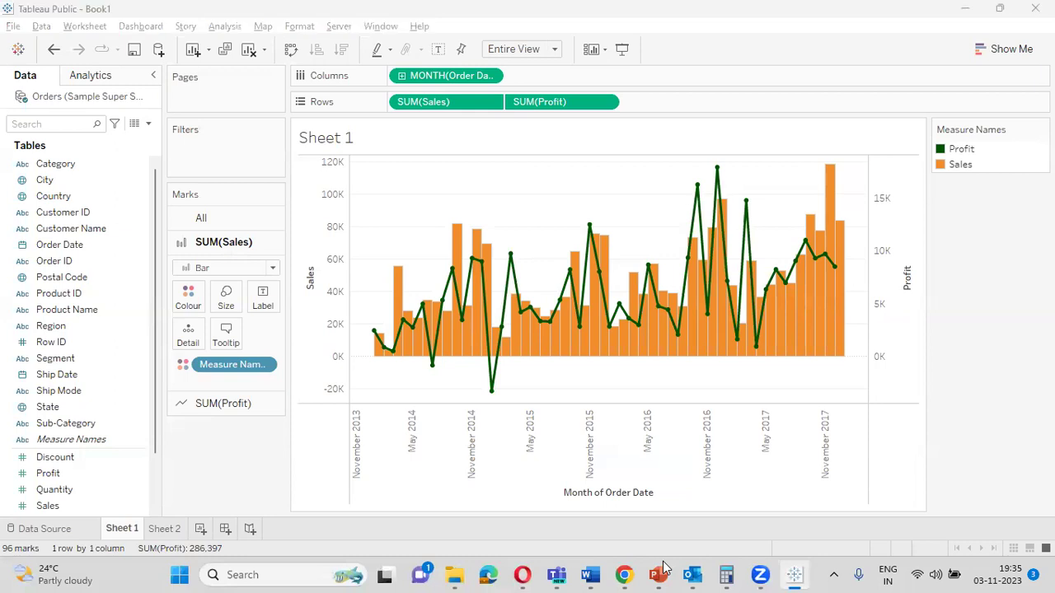
{"action": "left_click", "coordinate": [138, 532]}
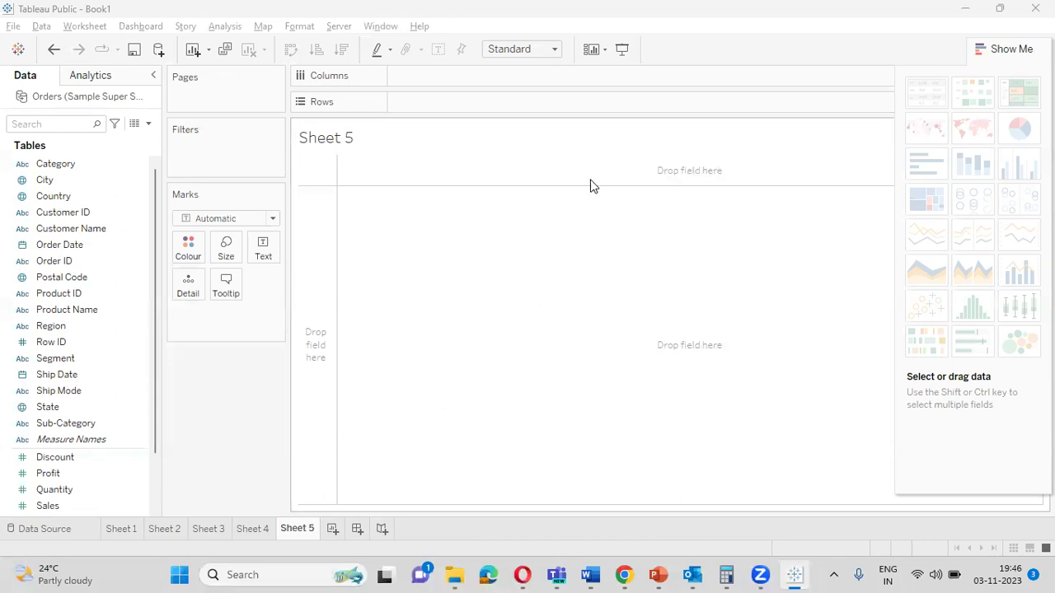
Build a Sales by Sub-Category bar chart on Sheet 5, with Sub-Category in Columns, and label the bars with Sales.
{"action": "left_click_drag", "start_coordinate": [101, 421], "coordinate": [453, 79]}
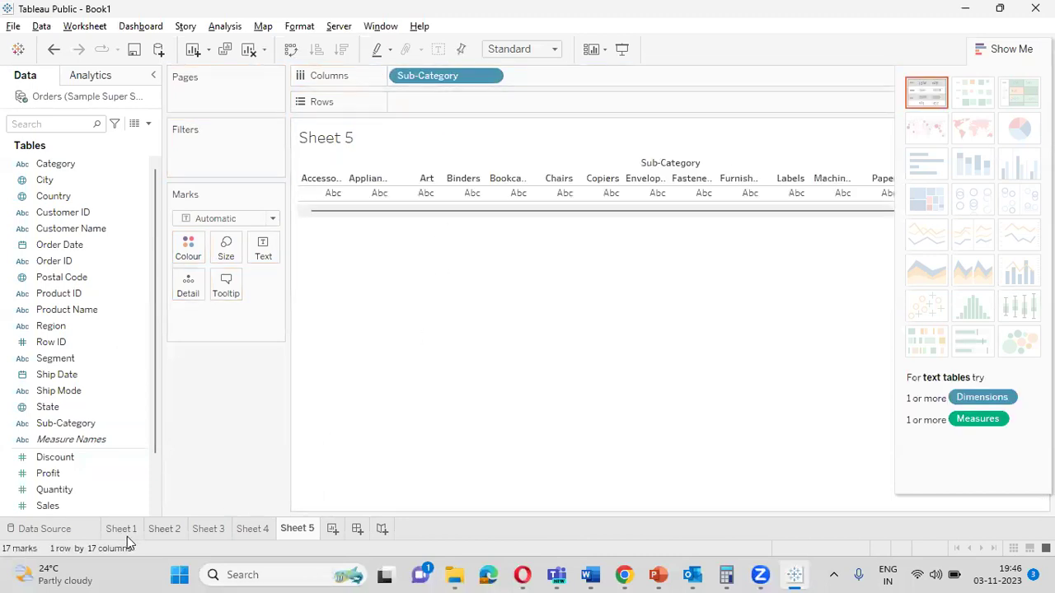
{"action": "left_click_drag", "start_coordinate": [55, 506], "coordinate": [431, 103]}
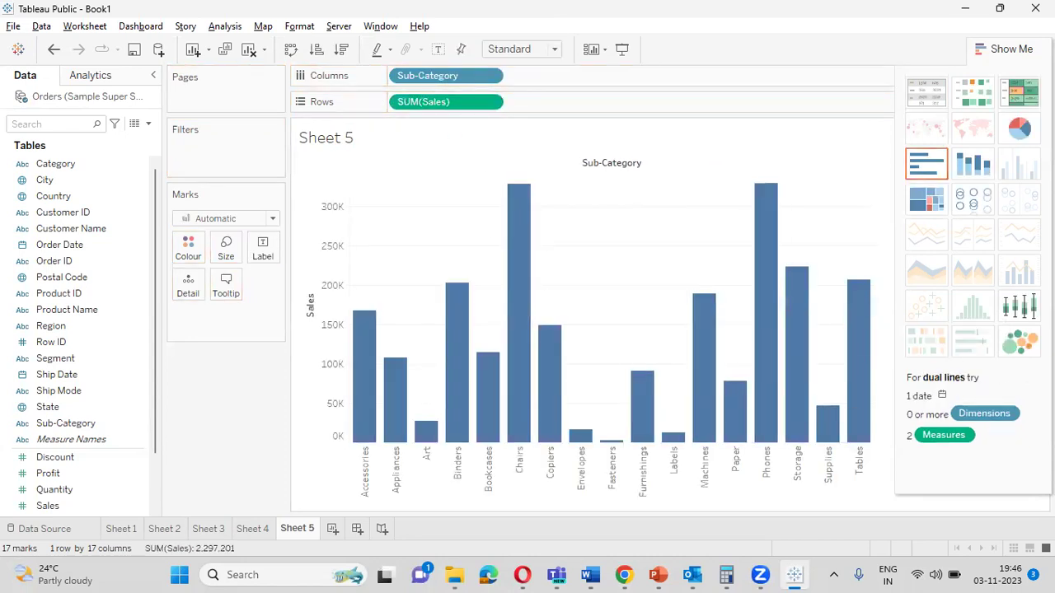
{"action": "left_click", "coordinate": [1034, 51]}
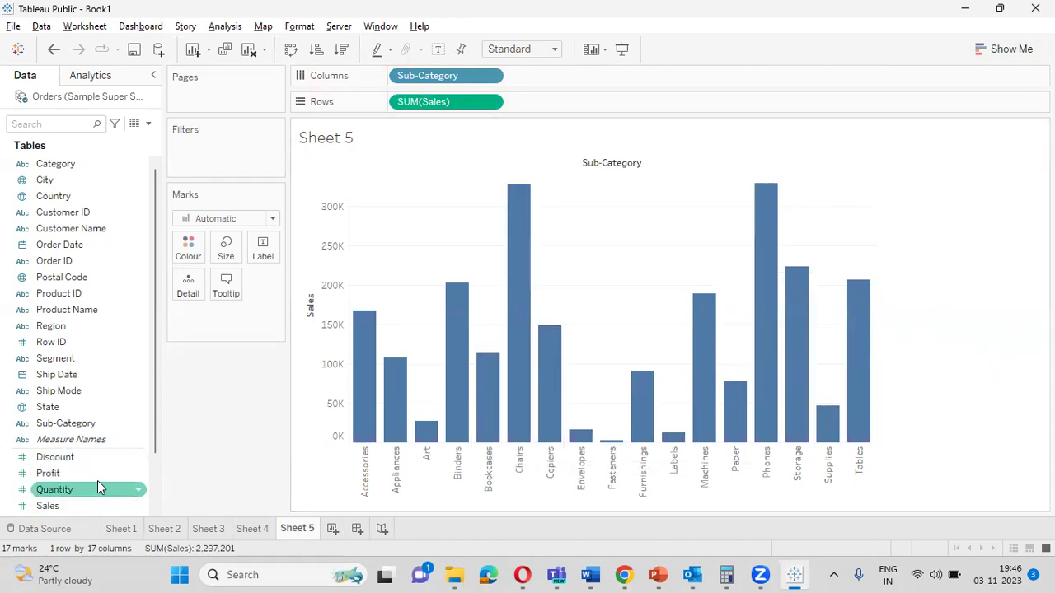
{"action": "left_click_drag", "start_coordinate": [60, 509], "coordinate": [265, 261]}
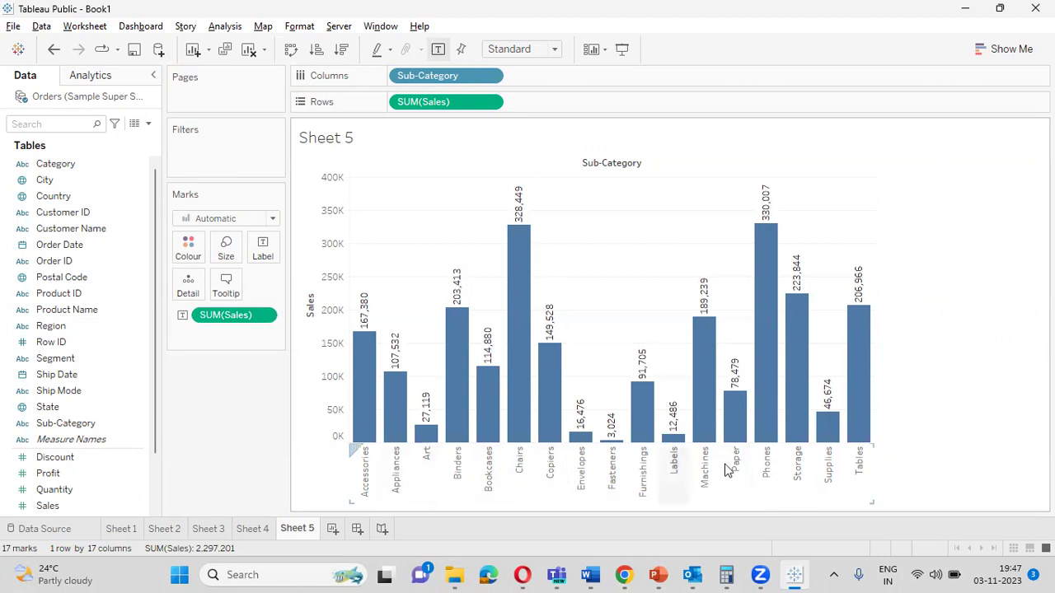
Add Profit to Rows after Sales in the Sub-Category chart on Sheet 5.
{"action": "mouse_move", "coordinate": [855, 439]}
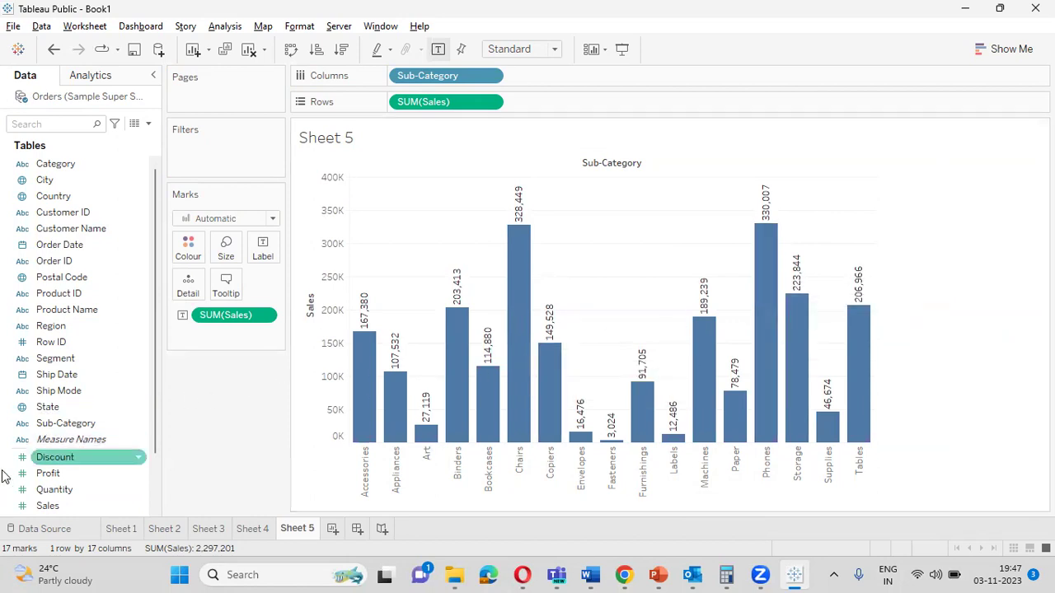
{"action": "left_click_drag", "start_coordinate": [60, 469], "coordinate": [547, 104]}
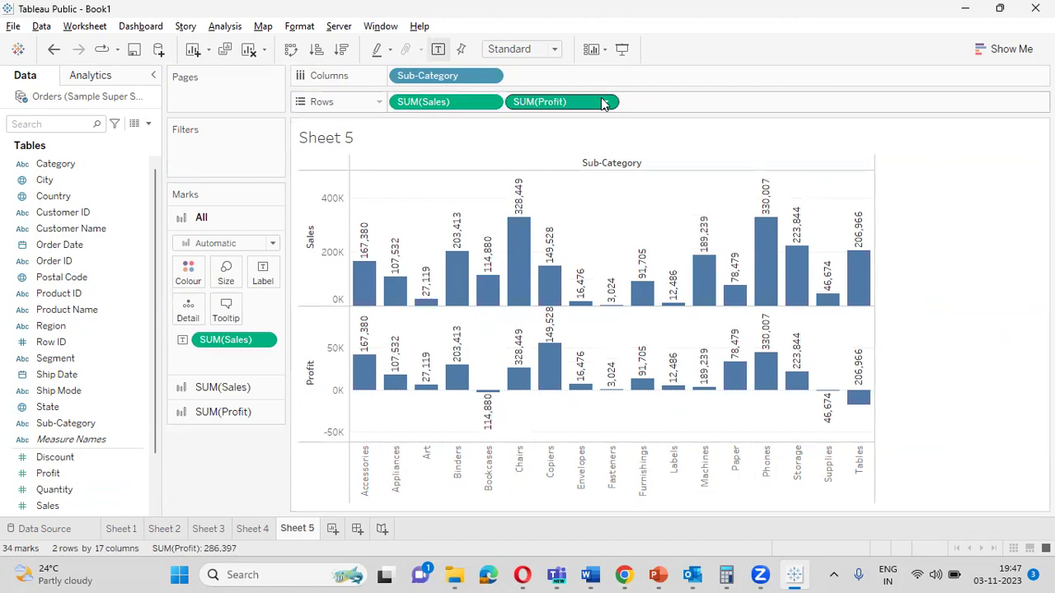
Combine Profit with Sales on a dual axis in the Sub-Category chart on Sheet 5.
{"action": "left_click", "coordinate": [604, 102]}
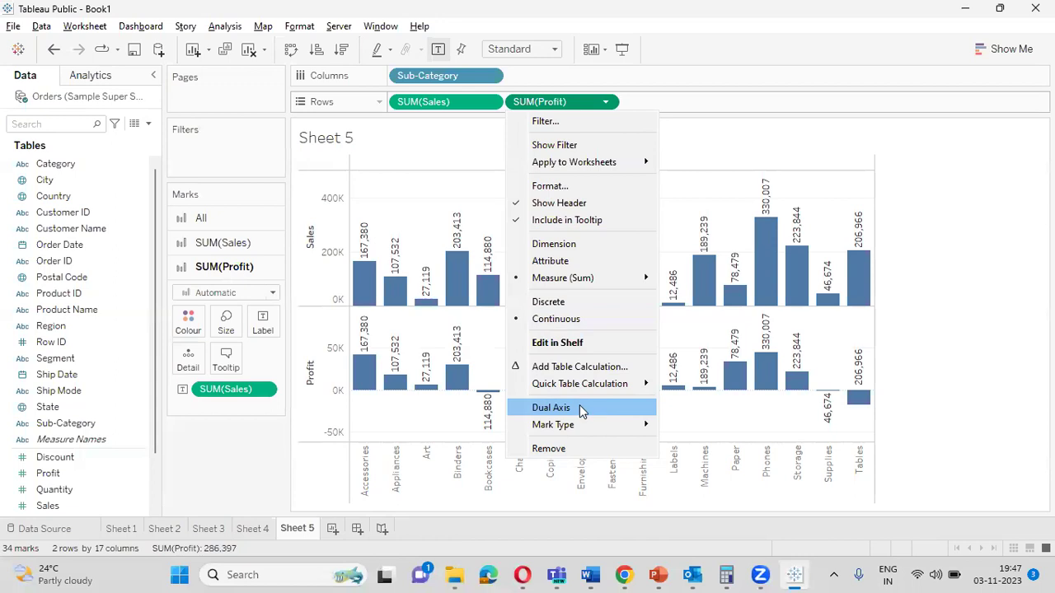
{"action": "left_click", "coordinate": [259, 447]}
{"action": "left_click_drag", "start_coordinate": [559, 106], "coordinate": [865, 272]}
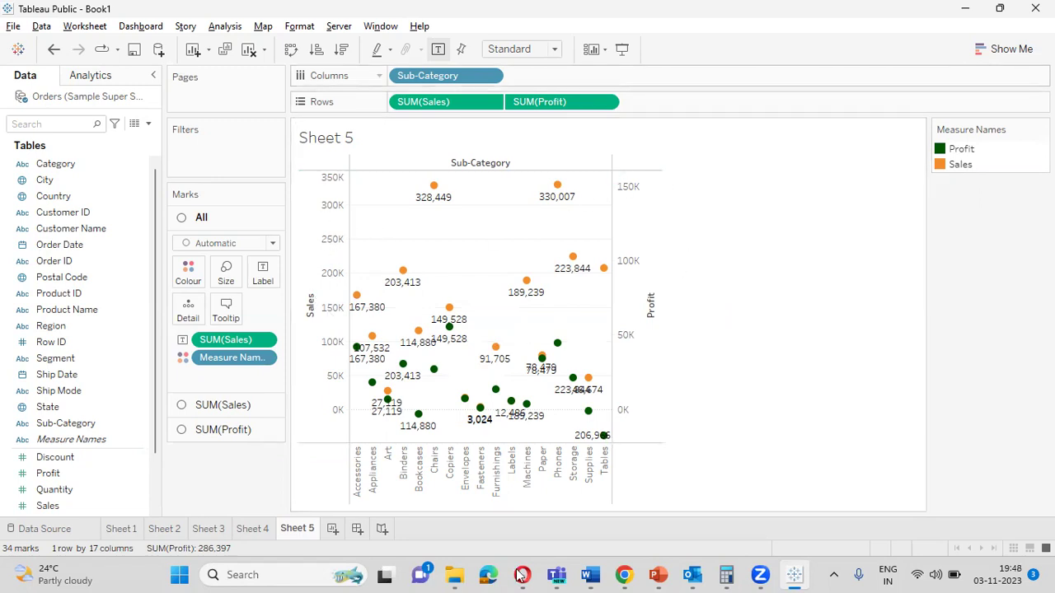
Fit the Sheet 5 chart to Entire View, trying Fit Height first.
{"action": "left_click", "coordinate": [553, 50]}
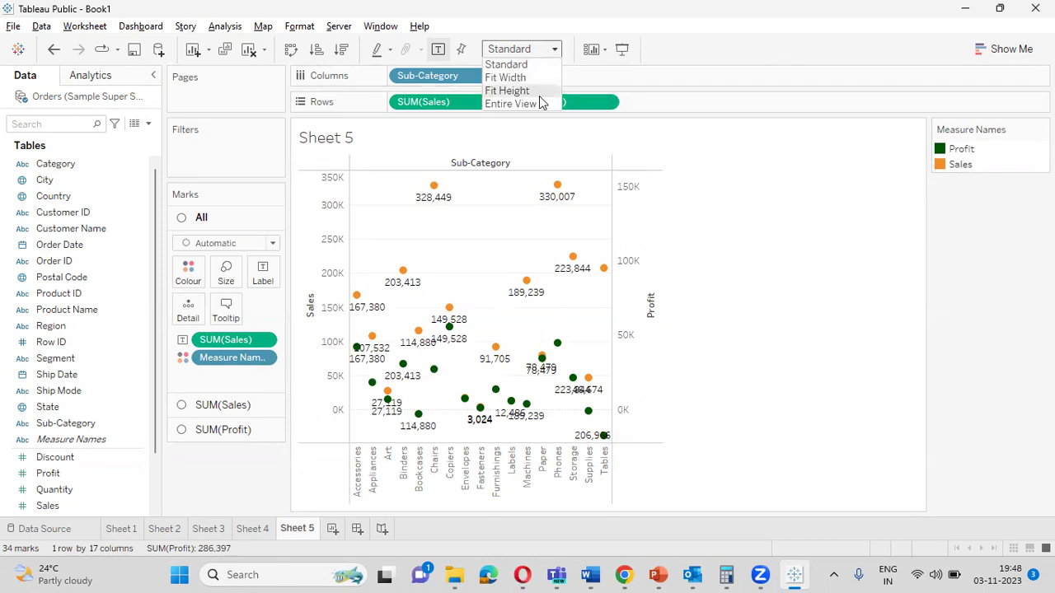
{"action": "left_click", "coordinate": [540, 92]}
{"action": "left_click", "coordinate": [550, 51]}
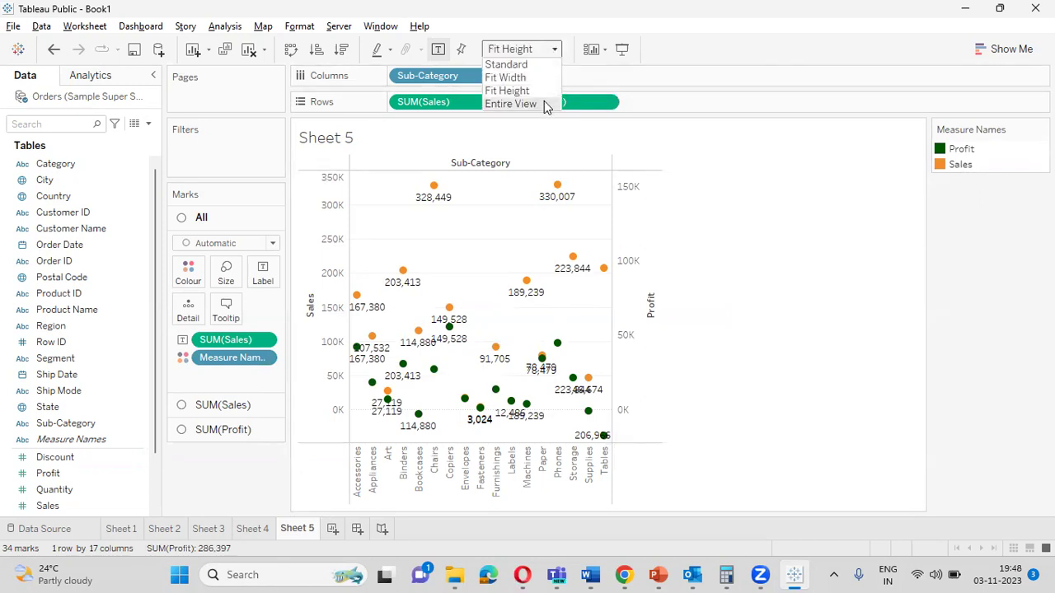
{"action": "left_click", "coordinate": [544, 105]}
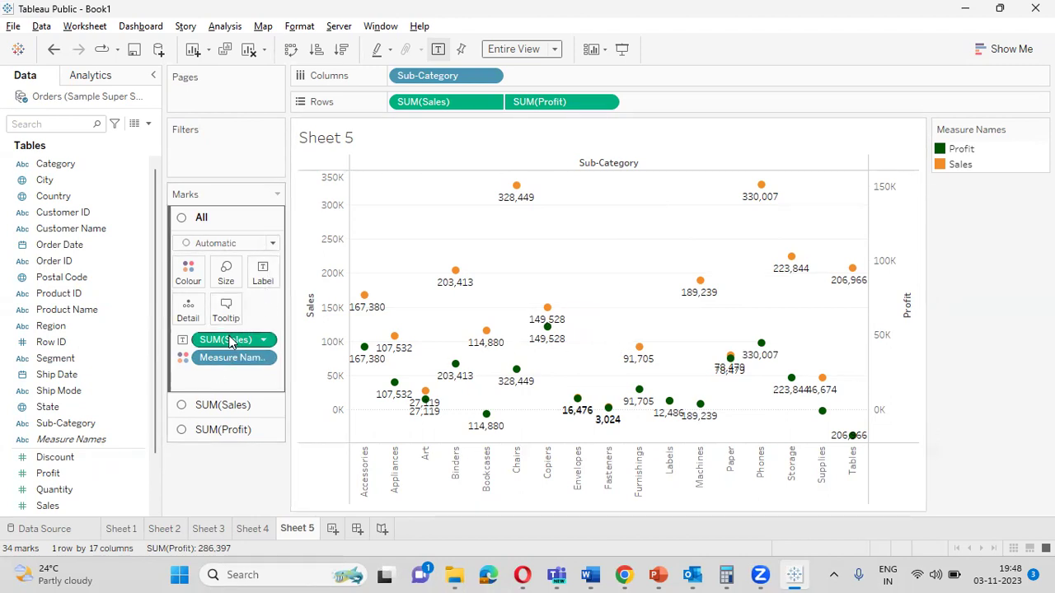
Change the mark type of SUM(Sales) to Bar.
{"action": "left_click", "coordinate": [235, 408]}
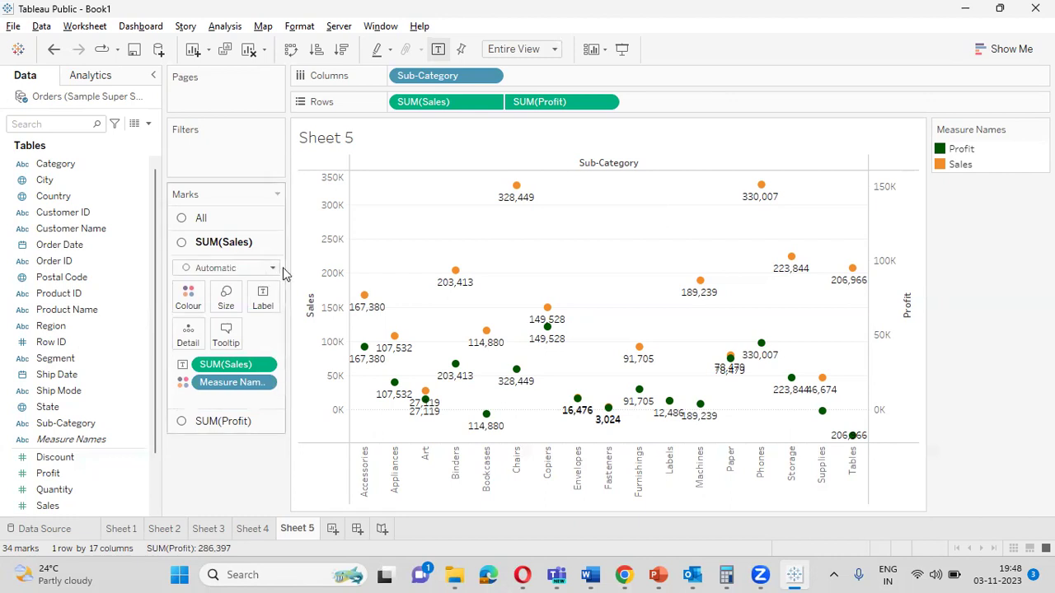
{"action": "left_click", "coordinate": [272, 270]}
{"action": "left_click", "coordinate": [235, 302]}
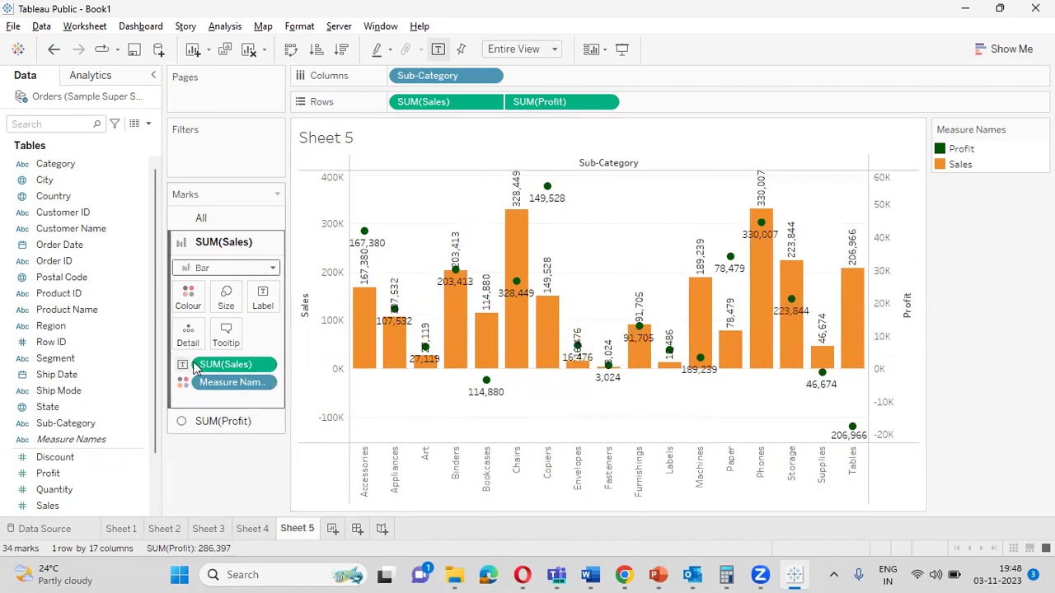
Remove the SUM(Sales) labels from both the Sales bars and the Profit circles.
{"action": "left_click_drag", "start_coordinate": [225, 364], "coordinate": [78, 416]}
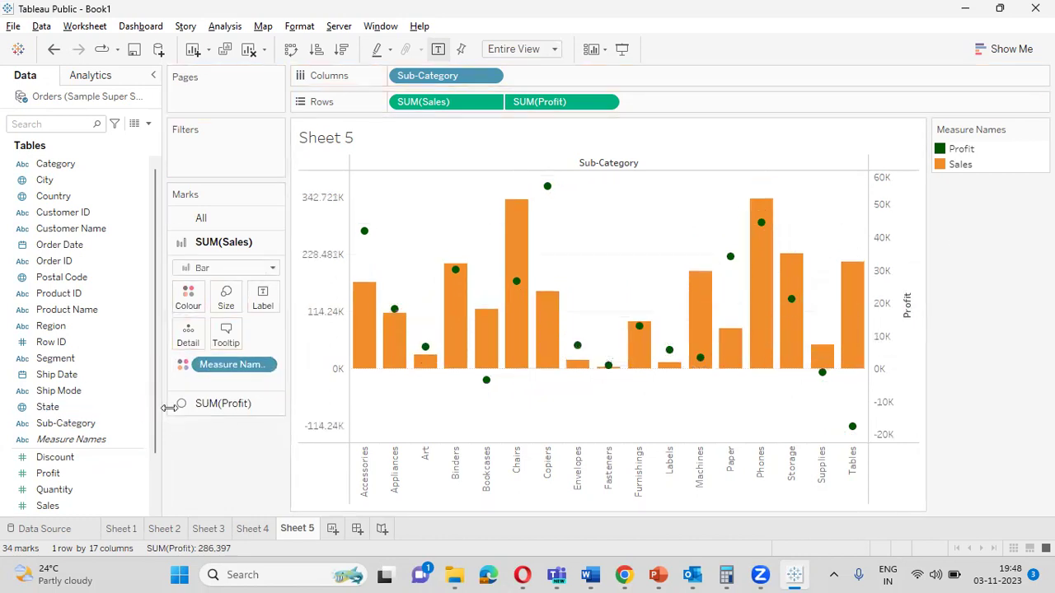
{"action": "left_click", "coordinate": [225, 404]}
{"action": "left_click_drag", "start_coordinate": [229, 396], "coordinate": [61, 466]}
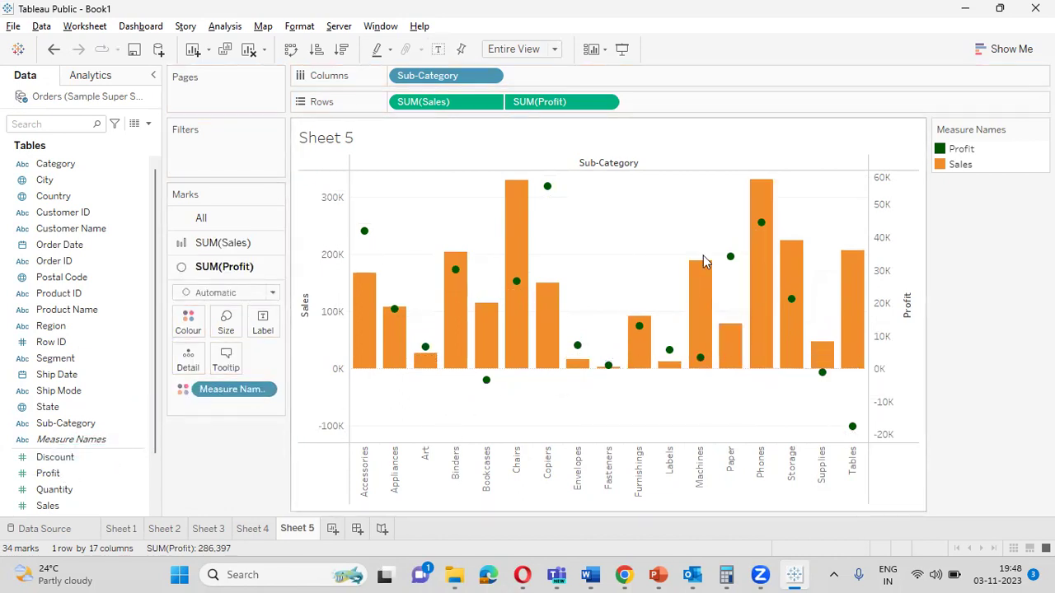
{"action": "mouse_move", "coordinate": [763, 273]}
Try narrower widths for the Sales bars, ending with a size just above the middle of the range.
{"action": "left_click", "coordinate": [239, 243]}
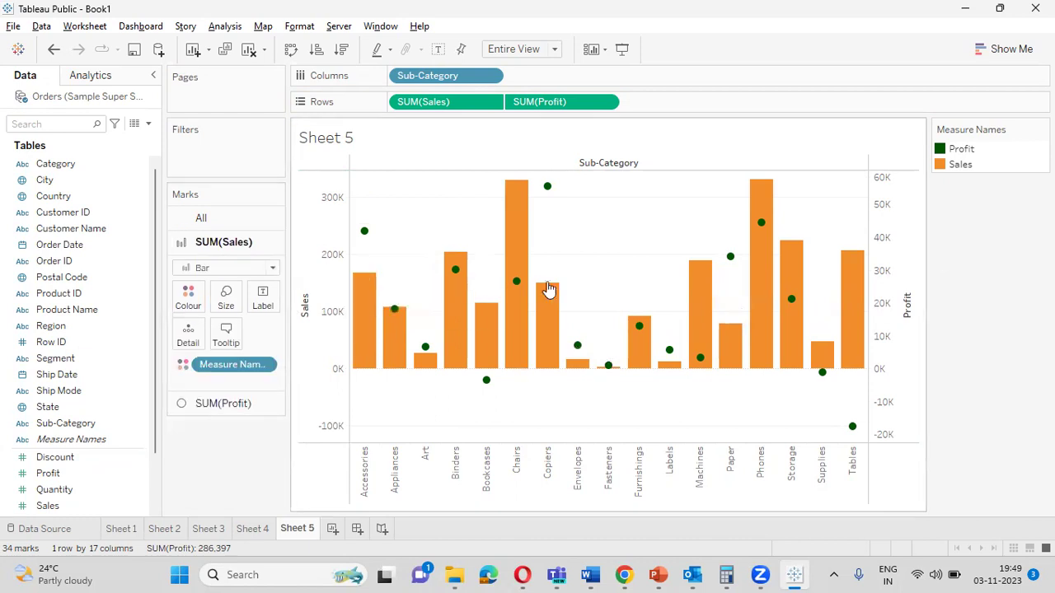
{"action": "left_click", "coordinate": [226, 299]}
{"action": "left_click", "coordinate": [269, 337]}
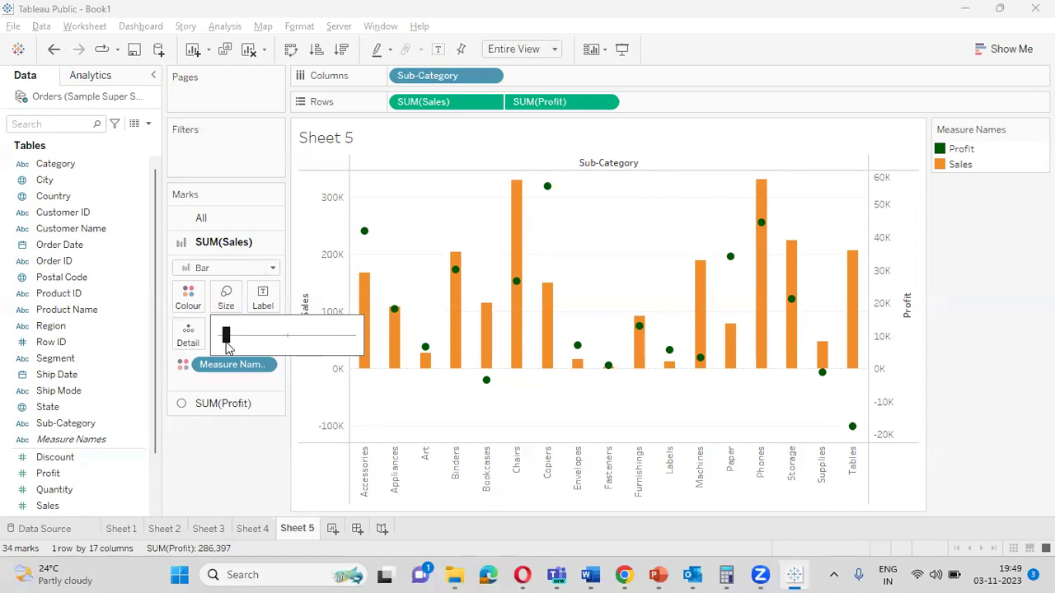
{"action": "left_click", "coordinate": [227, 339]}
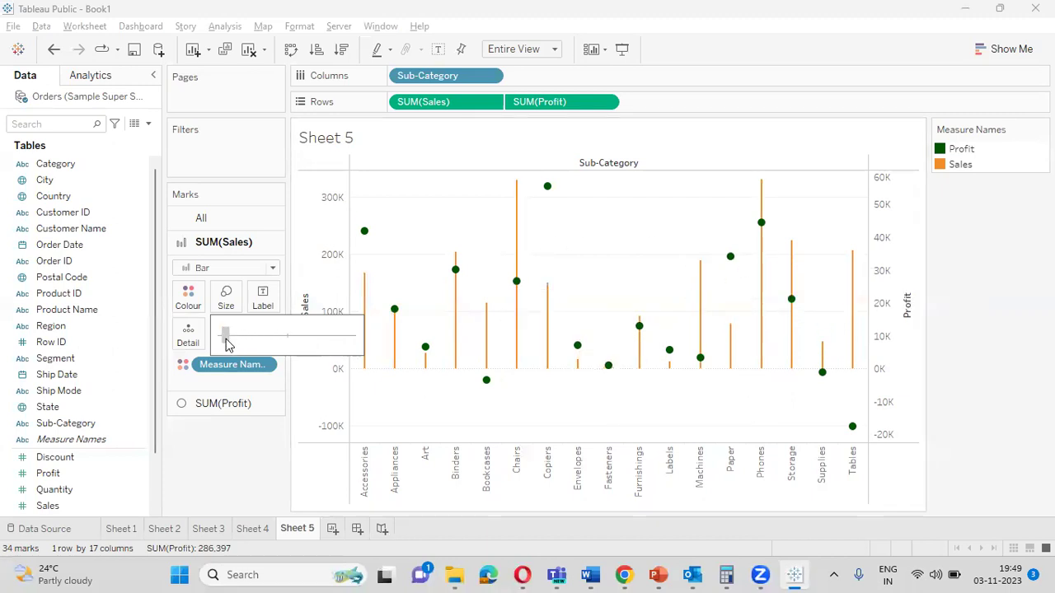
{"action": "left_click_drag", "start_coordinate": [296, 343], "coordinate": [297, 342]}
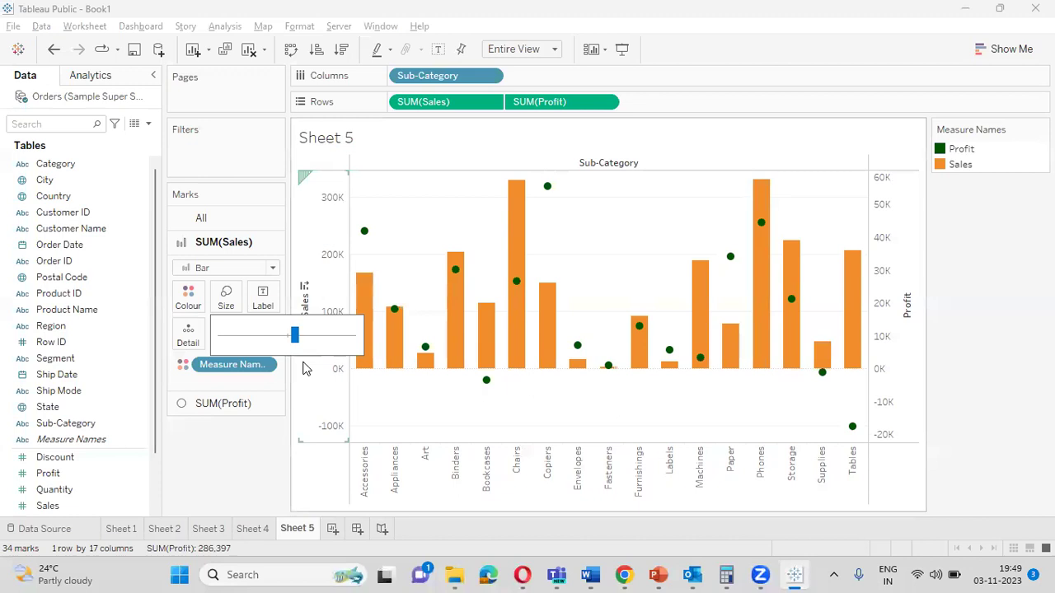
{"action": "left_click", "coordinate": [223, 448]}
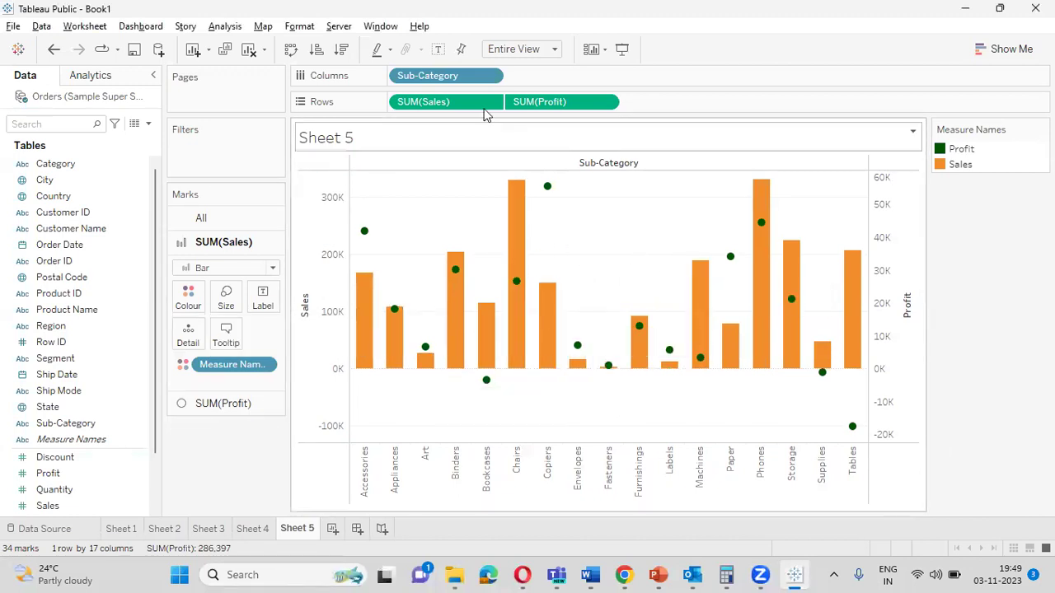
Sort the sub-categories by Sales in descending order and then in ascending order.
{"action": "left_click", "coordinate": [427, 103]}
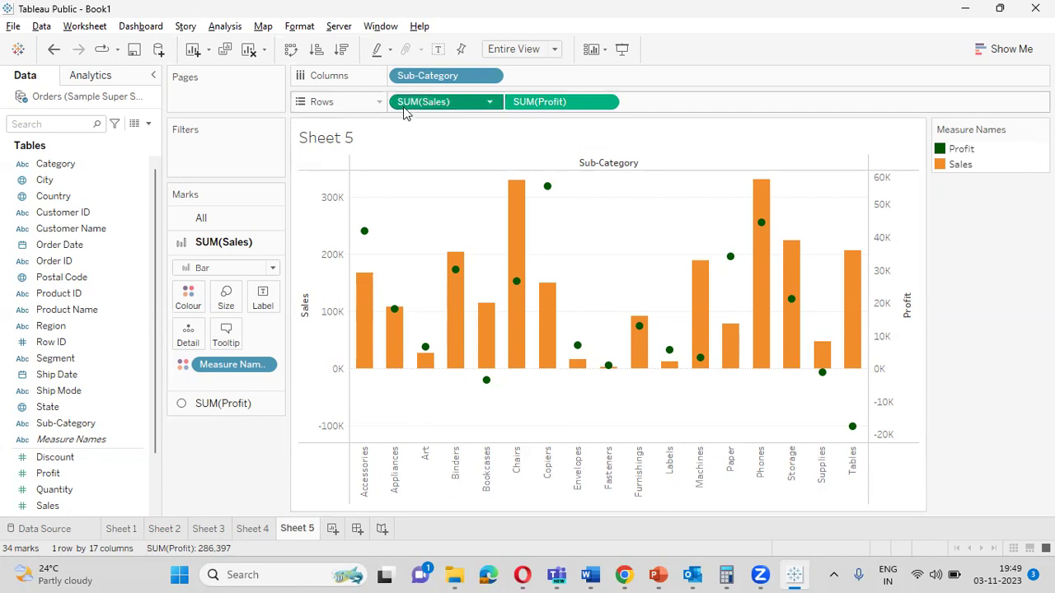
{"action": "left_click", "coordinate": [423, 138]}
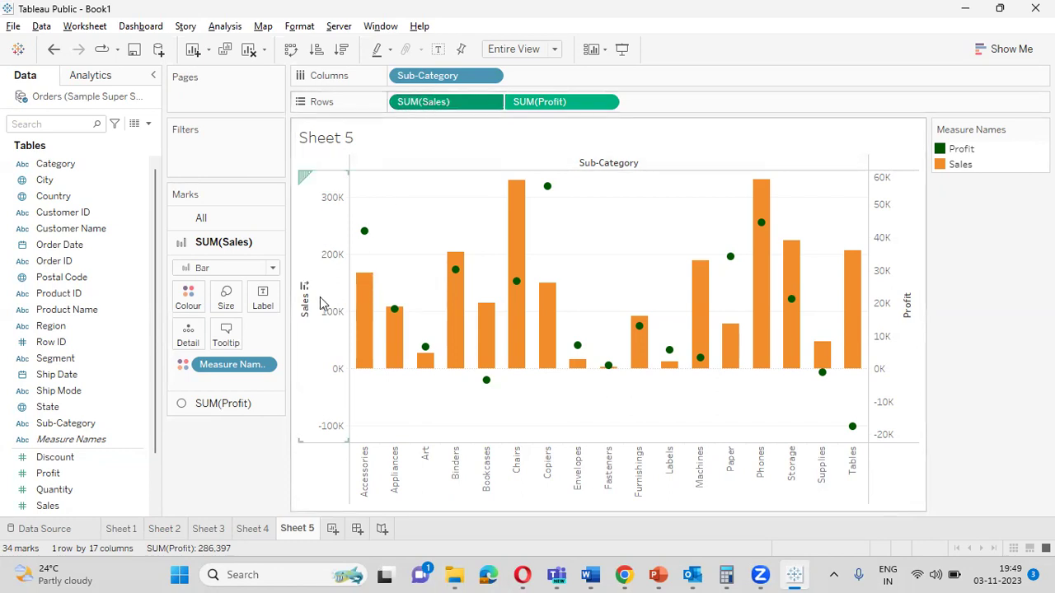
{"action": "left_click", "coordinate": [305, 290]}
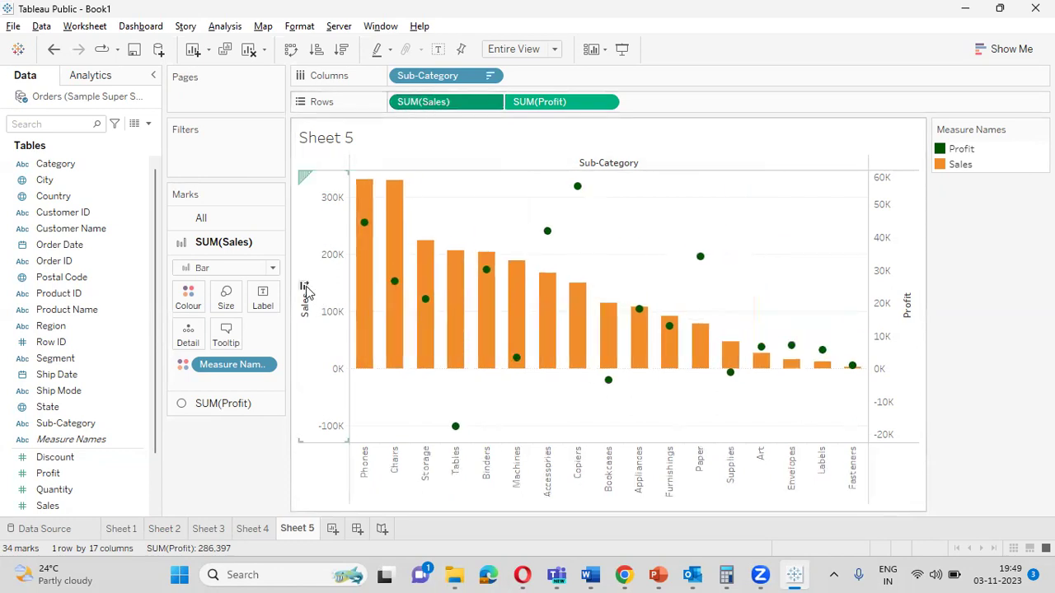
{"action": "left_click", "coordinate": [305, 289]}
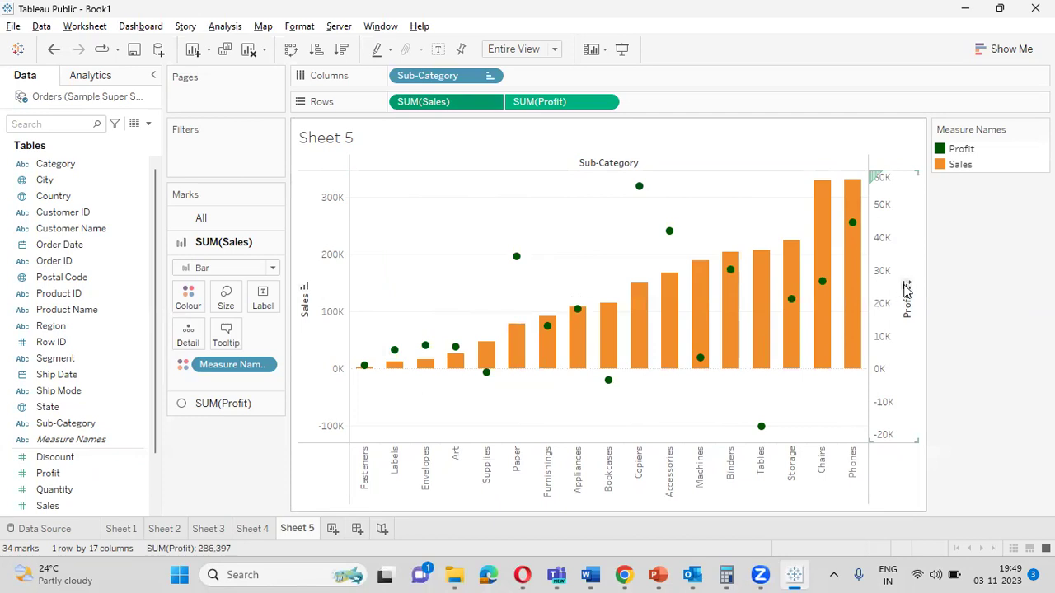
Sort the sub-categories by Profit, ending with descending order.
{"action": "left_click", "coordinate": [907, 290]}
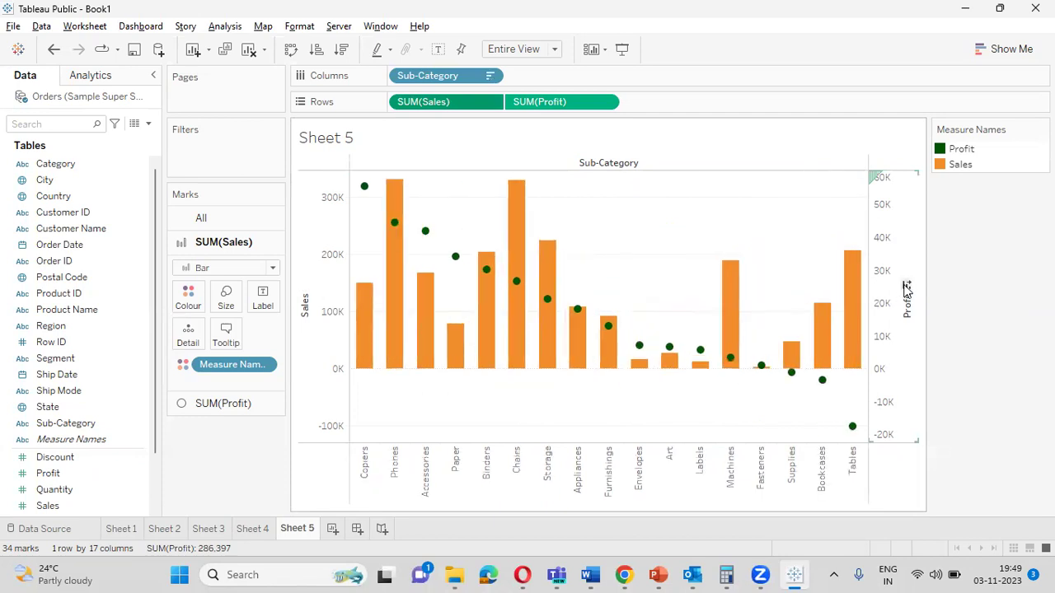
{"action": "left_click", "coordinate": [906, 290]}
{"action": "left_click", "coordinate": [906, 290]}
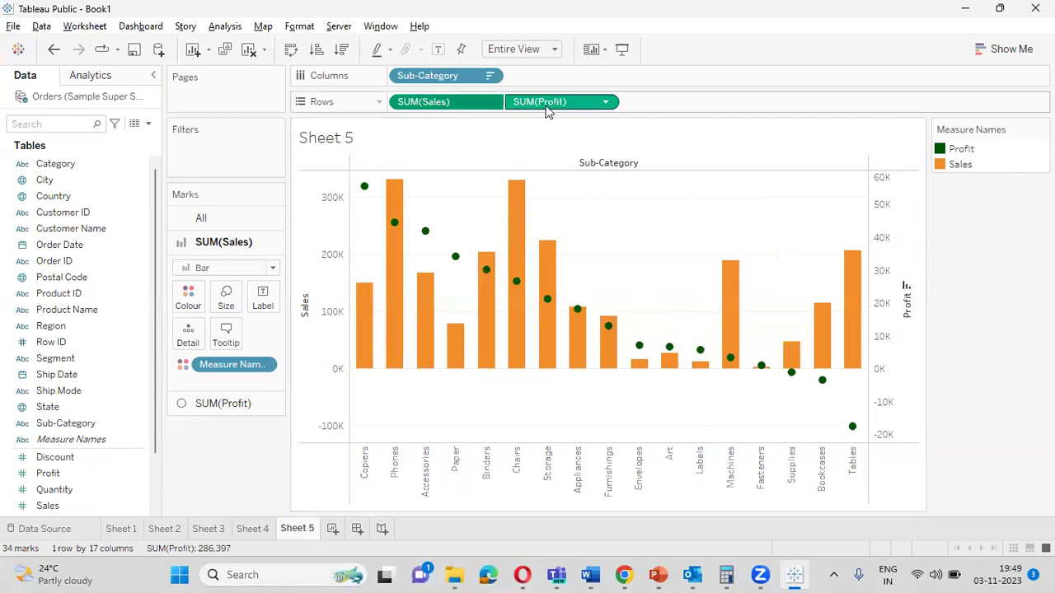
Remove Profit from Rows and add a second Sales measure after the first.
{"action": "left_click_drag", "start_coordinate": [601, 101], "coordinate": [25, 438]}
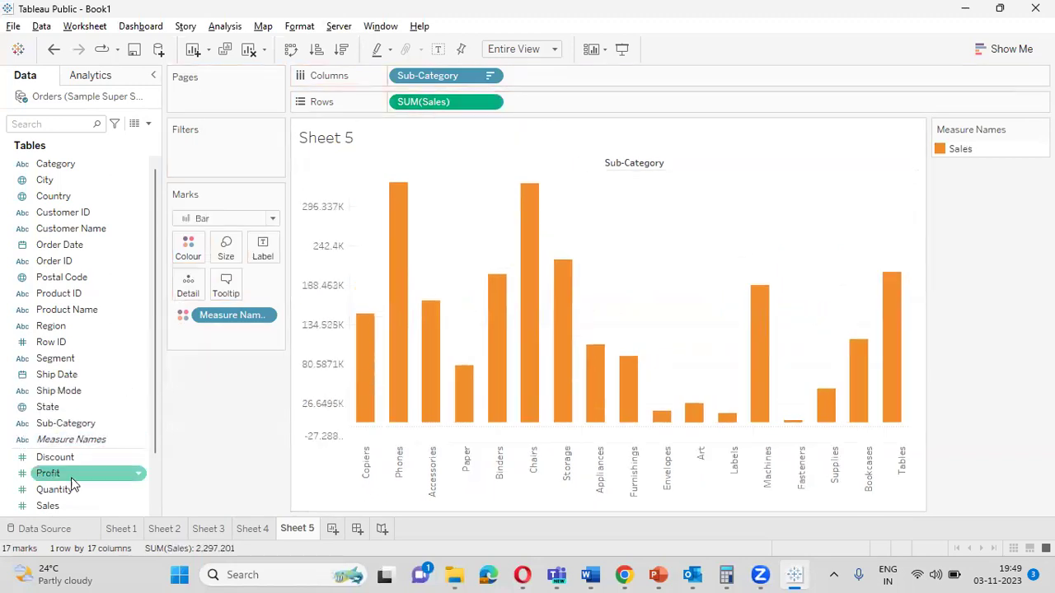
{"action": "left_click_drag", "start_coordinate": [550, 142], "coordinate": [560, 107]}
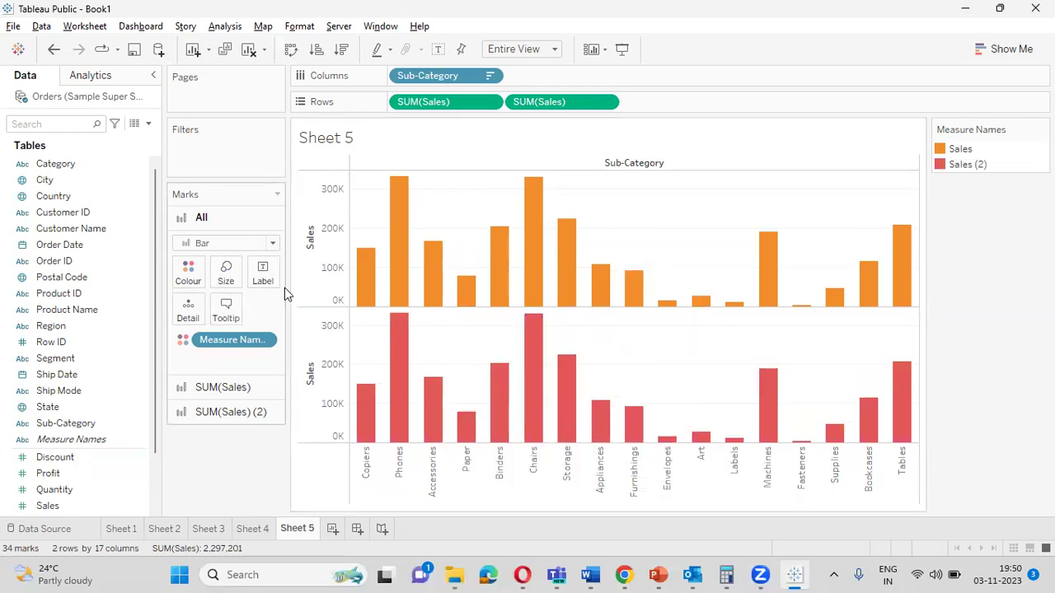
Open the colour editing for the first SUM(Sales) marks and reset the Measure Names colours to their defaults.
{"action": "left_click", "coordinate": [231, 394]}
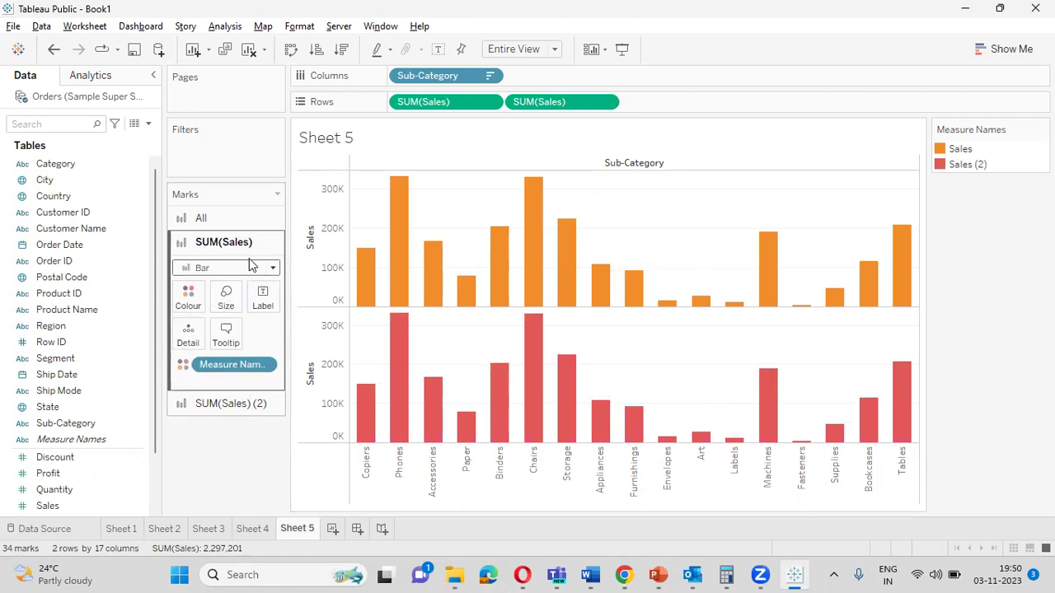
{"action": "left_click", "coordinate": [189, 298]}
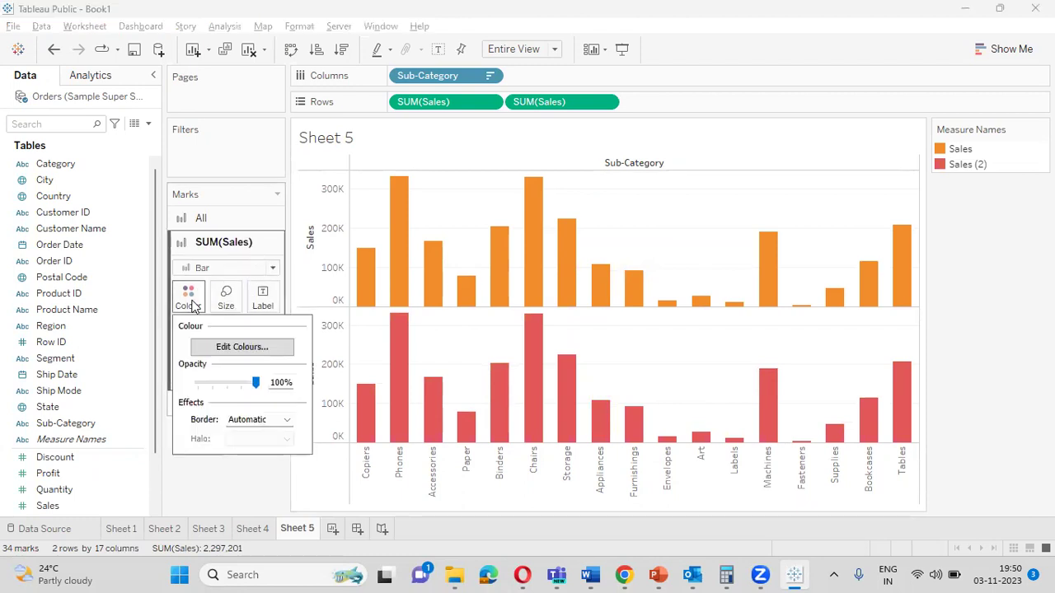
{"action": "left_click", "coordinate": [237, 347]}
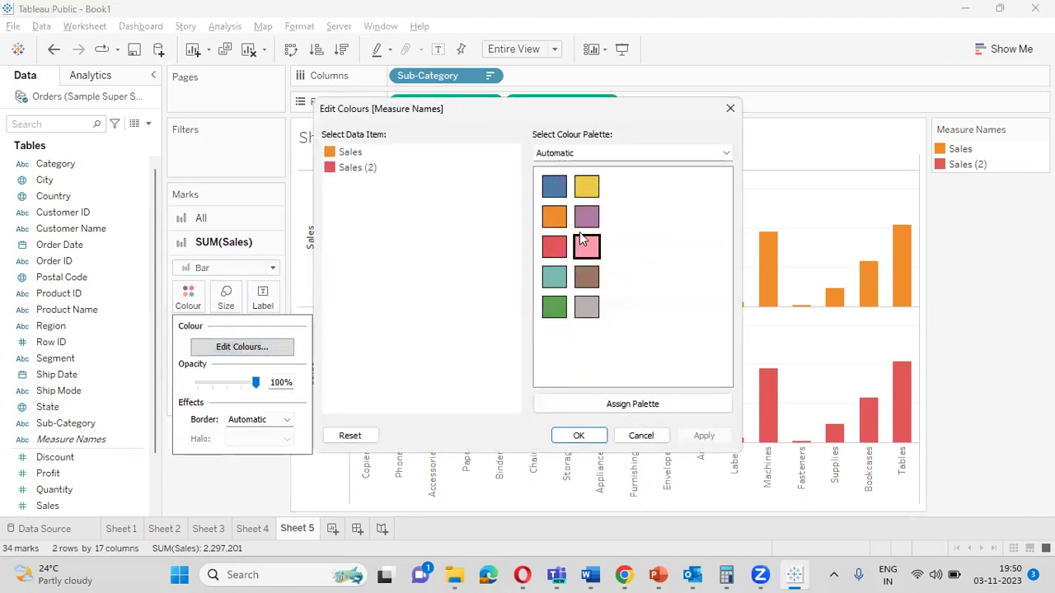
{"action": "left_click", "coordinate": [361, 169]}
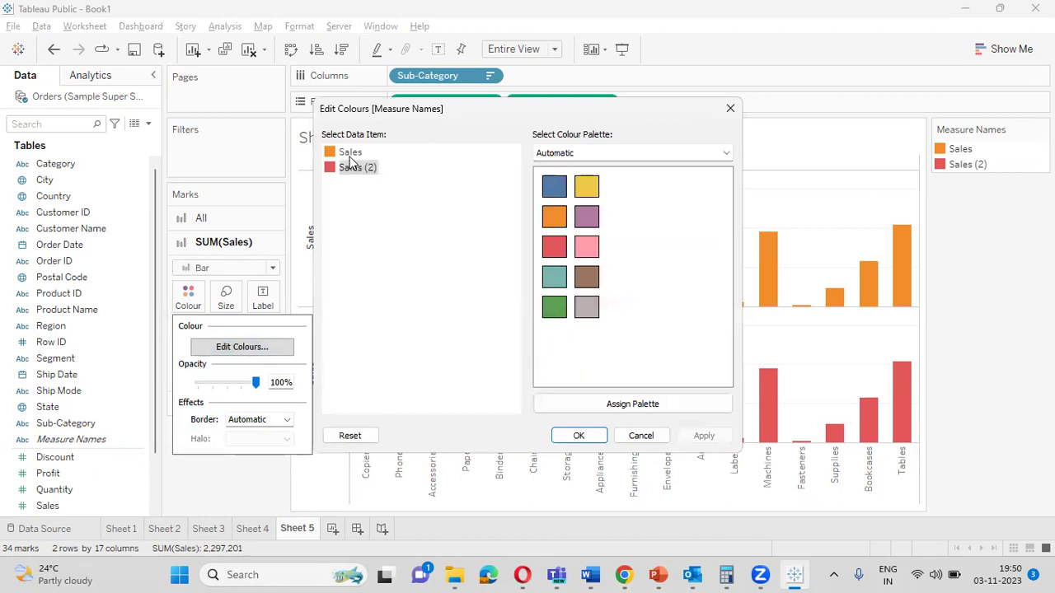
{"action": "left_click", "coordinate": [350, 153]}
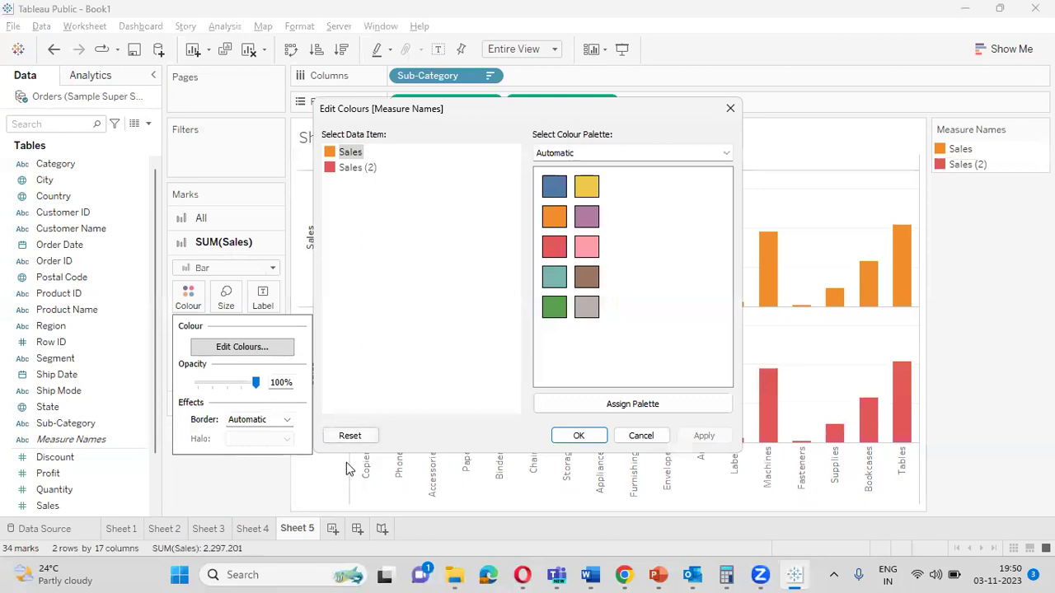
{"action": "left_click", "coordinate": [352, 437]}
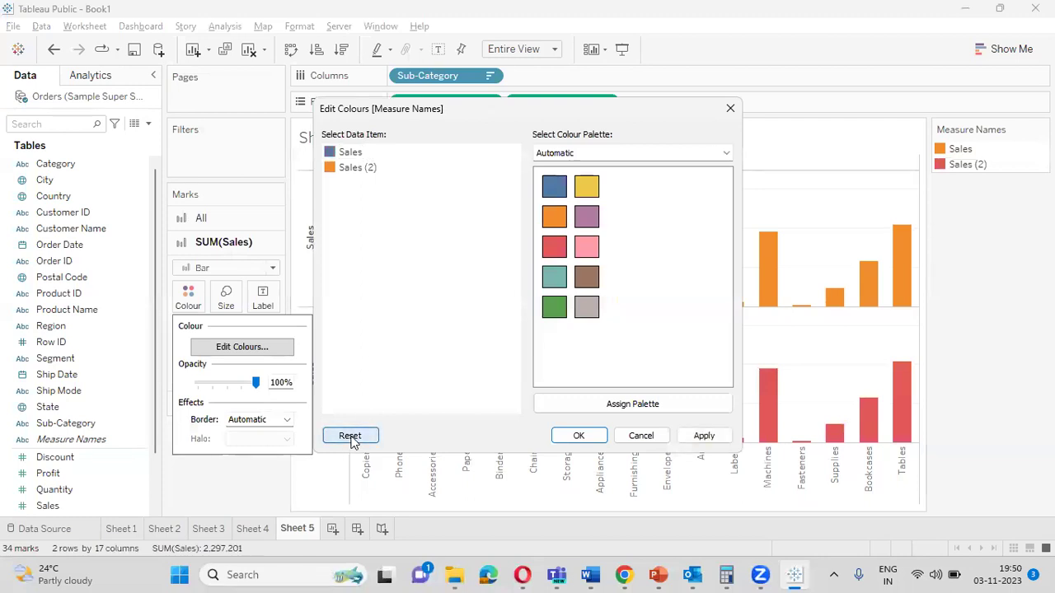
Assign green to Sales, switch the colour palette to Summer, and apply the colours.
{"action": "left_click", "coordinate": [349, 152]}
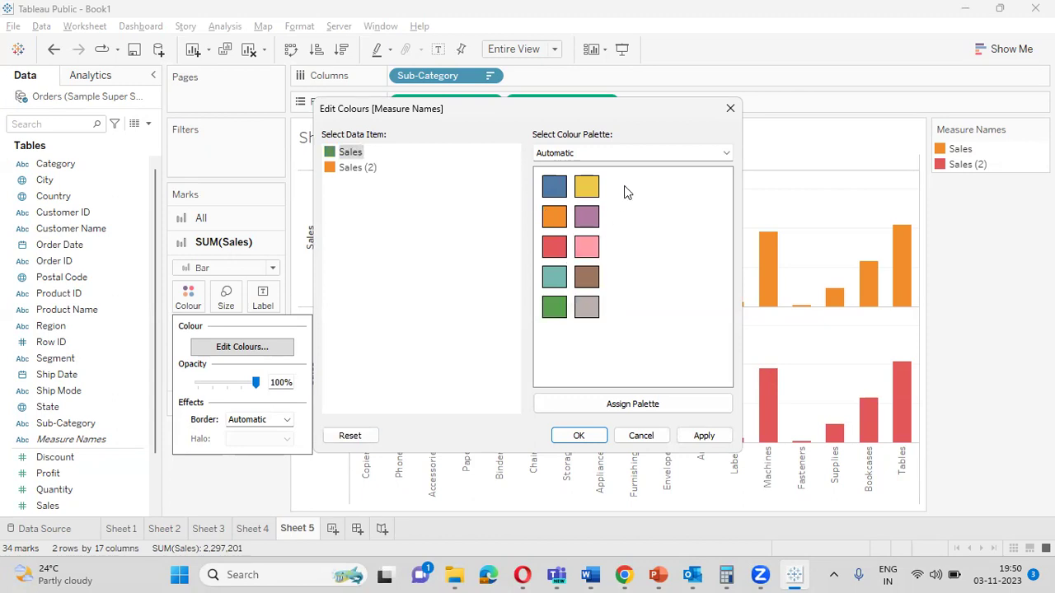
{"action": "left_click", "coordinate": [633, 155]}
{"action": "left_click", "coordinate": [589, 300]}
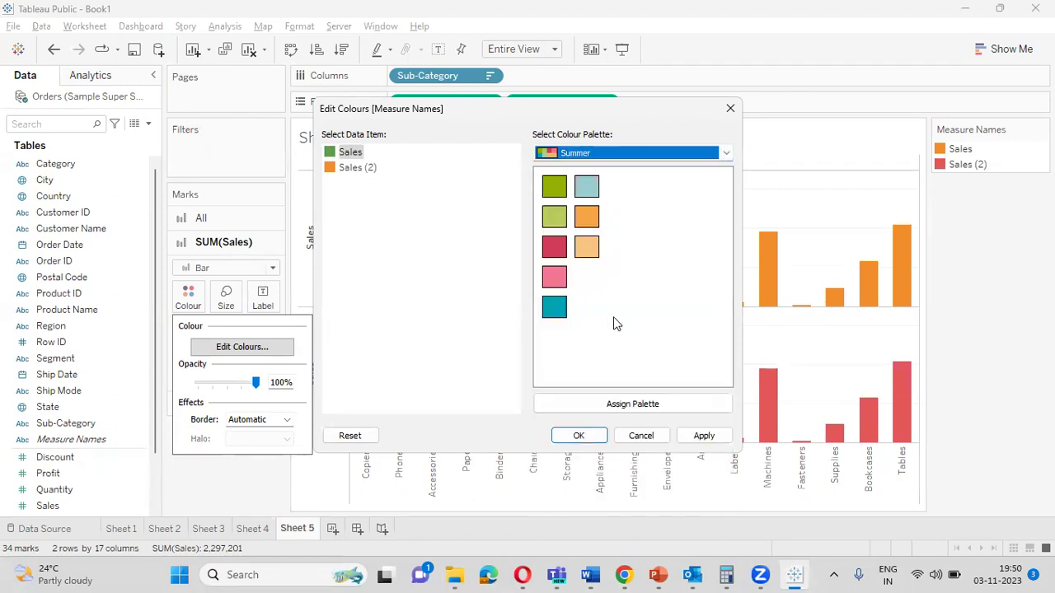
{"action": "left_click", "coordinate": [687, 436]}
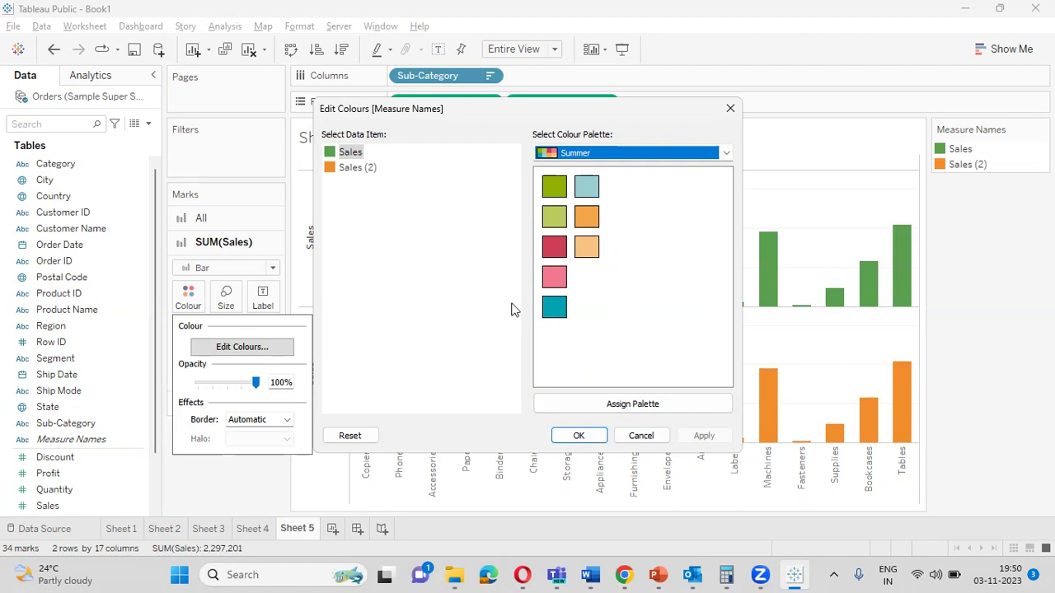
Colour the first Sales bars light purple from the Purple palette and apply it.
{"action": "left_click", "coordinate": [722, 155]}
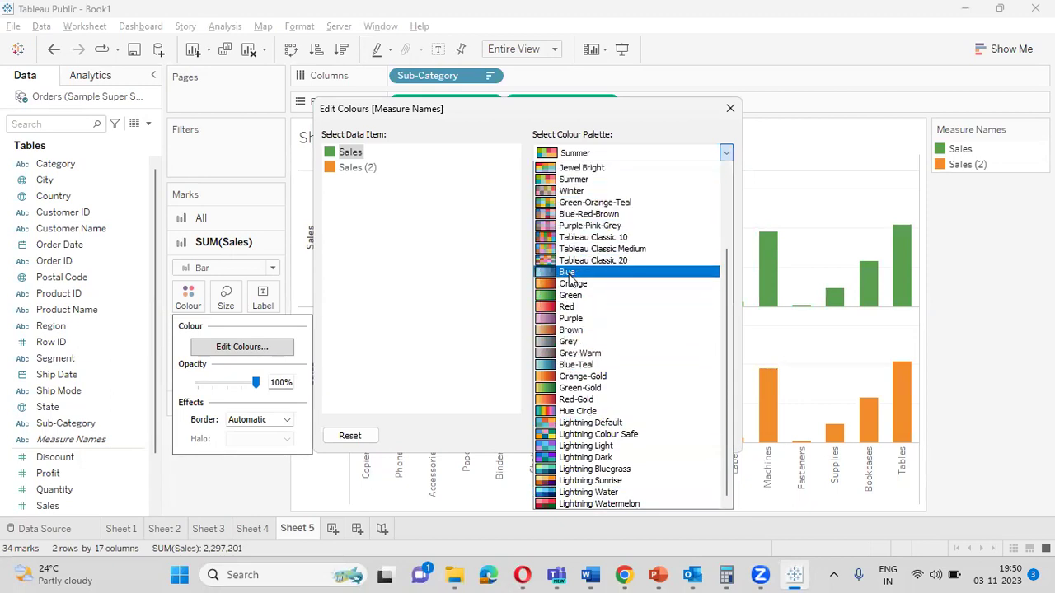
{"action": "left_click", "coordinate": [569, 318]}
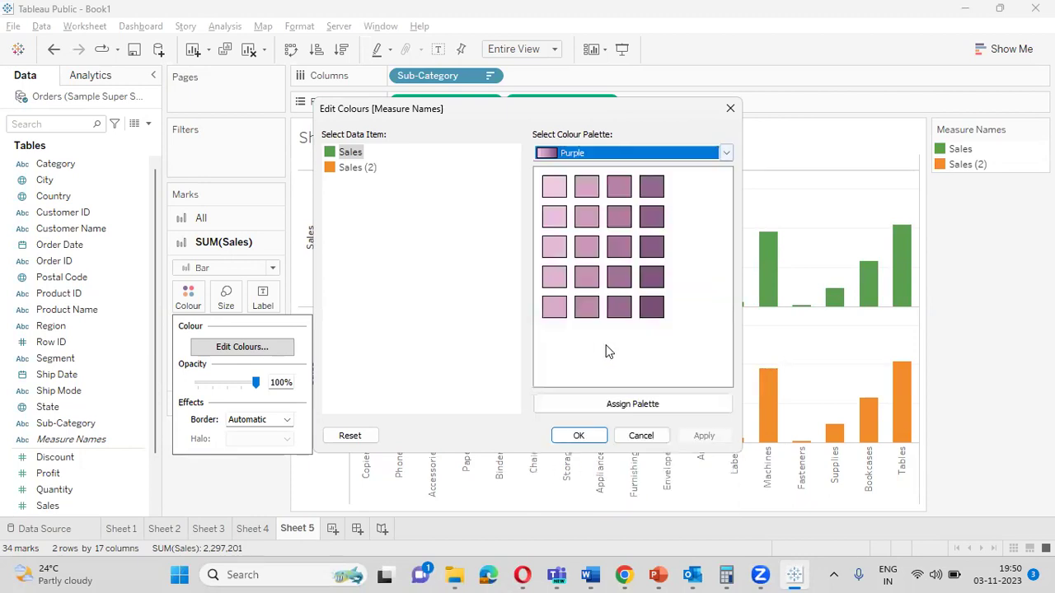
{"action": "left_click", "coordinate": [566, 283]}
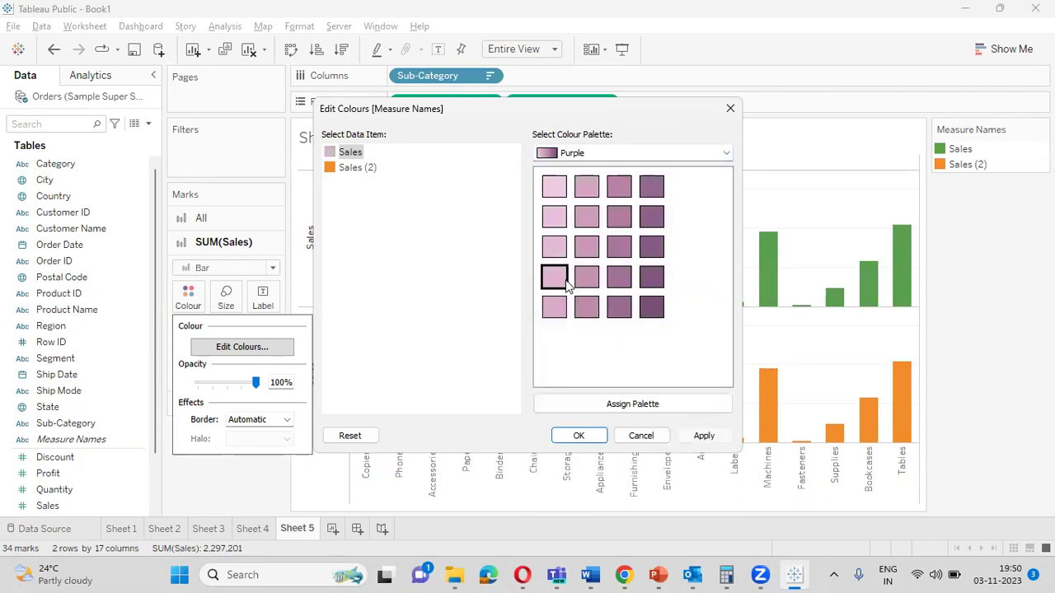
{"action": "left_click", "coordinate": [699, 438]}
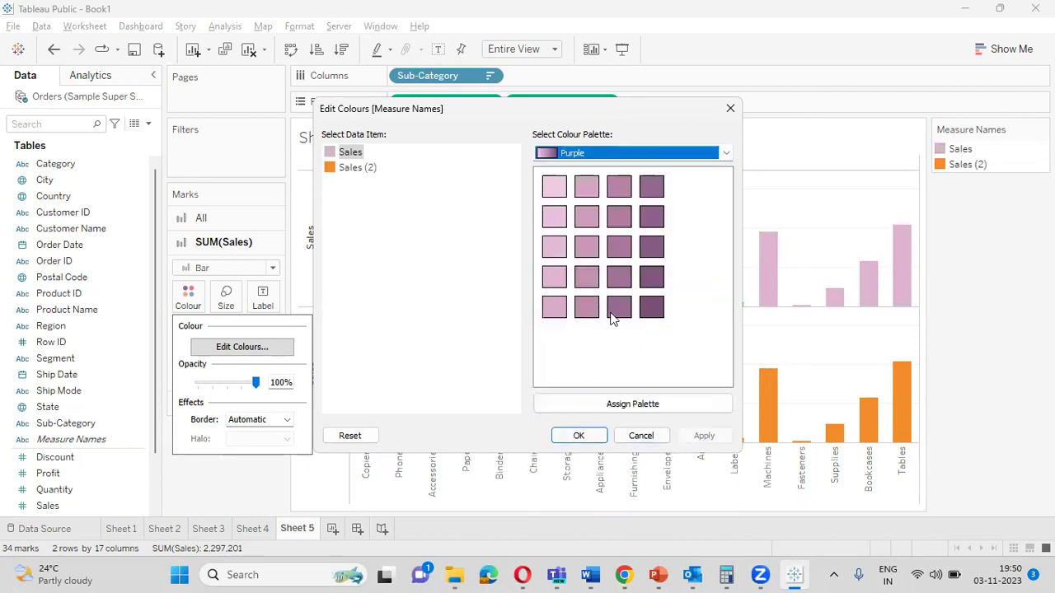
Recolour the first Sales bars with the darkest purple of the Purple palette and accept the colours.
{"action": "left_click", "coordinate": [651, 305]}
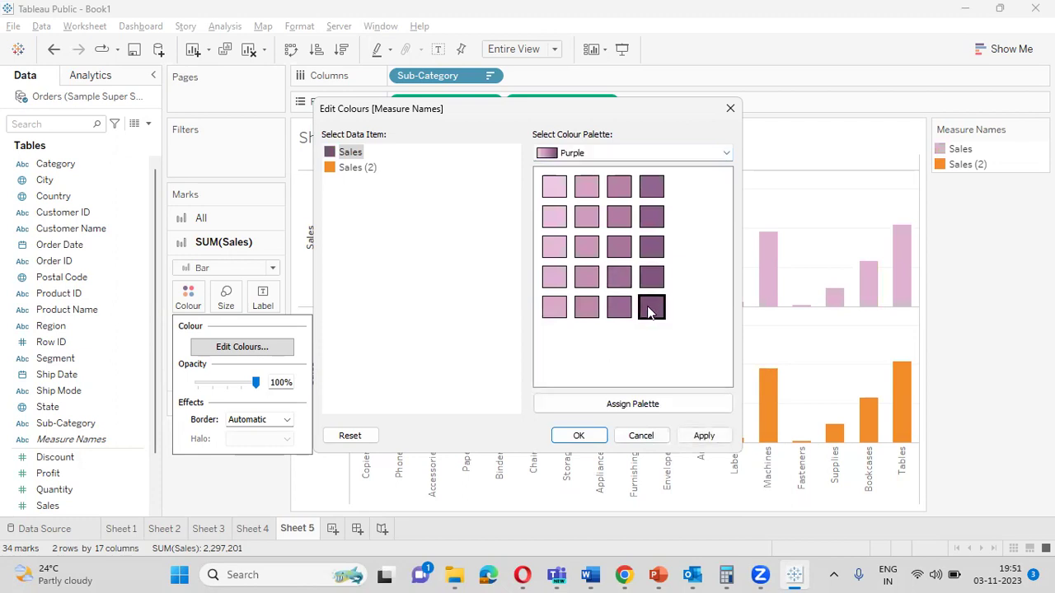
{"action": "left_click", "coordinate": [702, 435]}
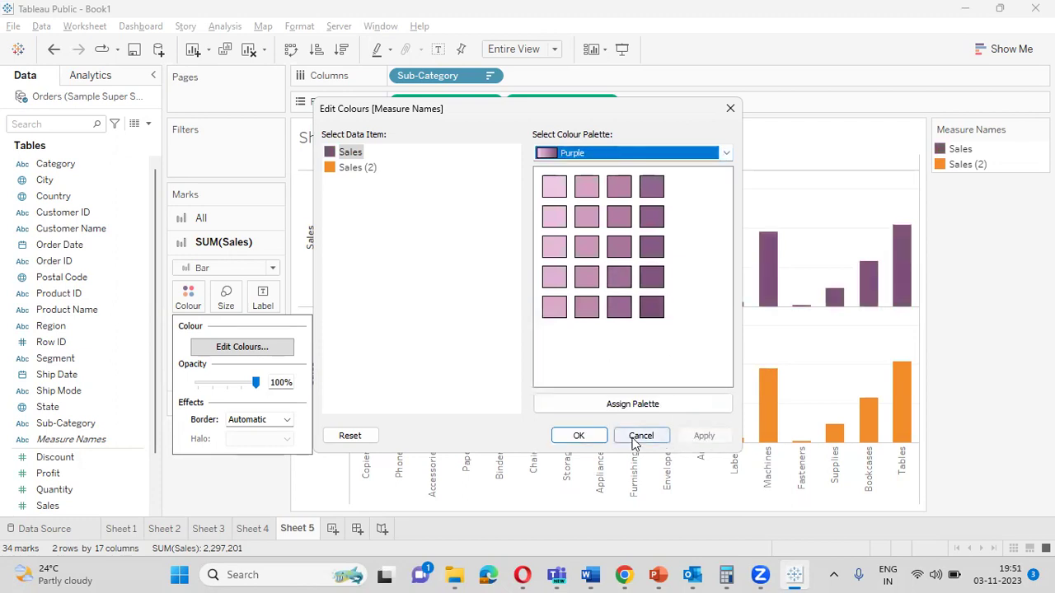
{"action": "left_click", "coordinate": [579, 435]}
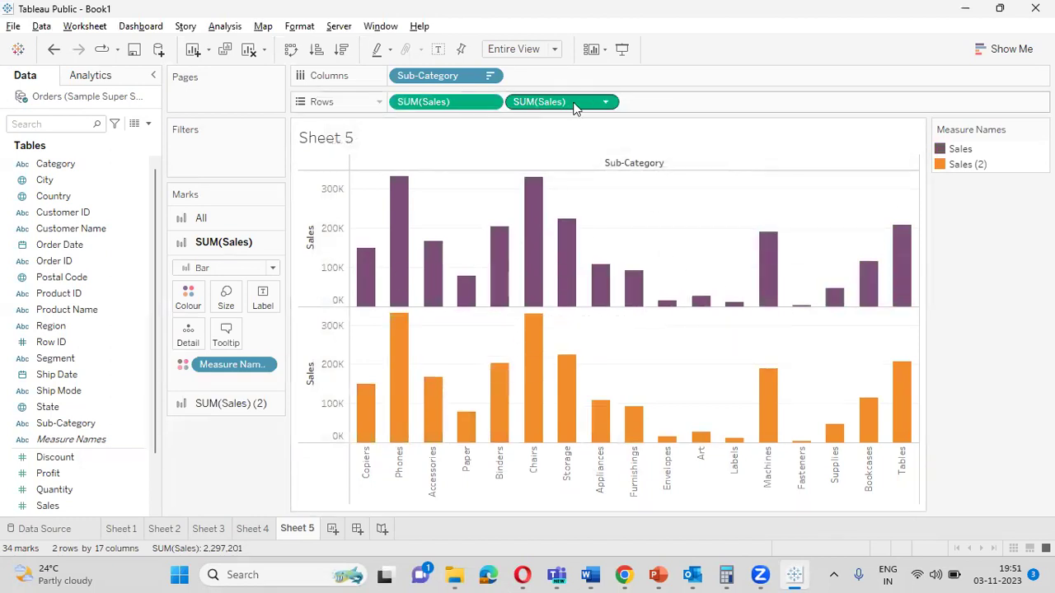
Combine the two SUM(Sales) measures on Rows into a dual-axis chart.
{"action": "left_click", "coordinate": [605, 101]}
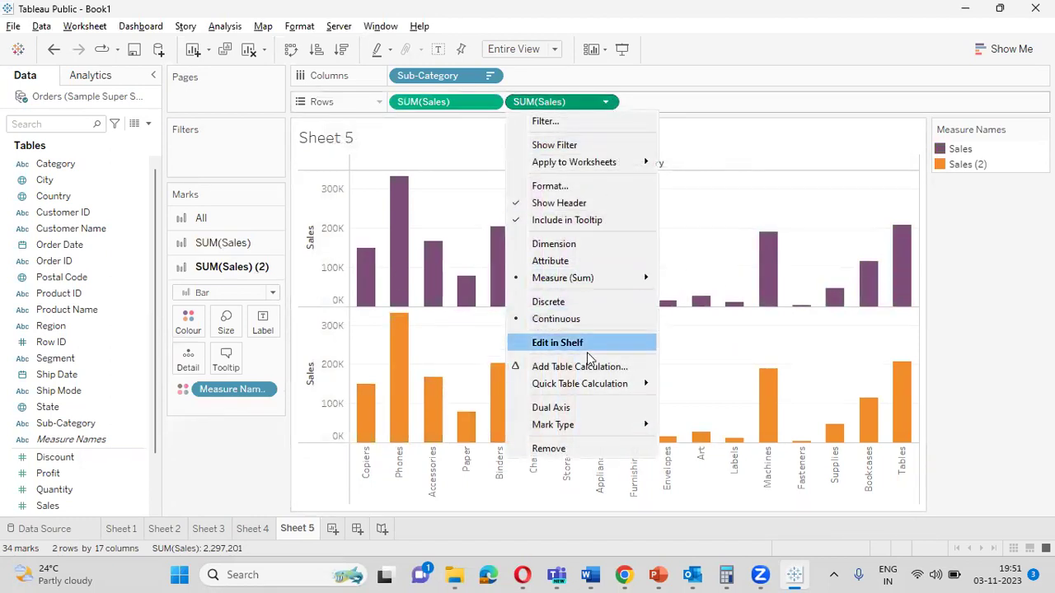
{"action": "left_click", "coordinate": [559, 407]}
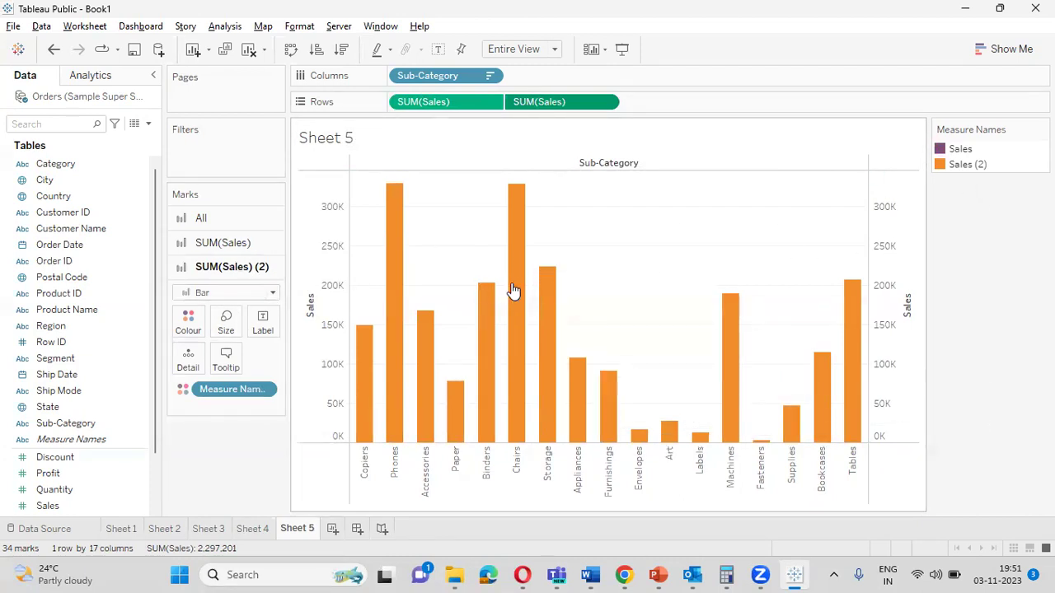
Give the first SUM(Sales) bars a near-black border.
{"action": "left_click", "coordinate": [224, 243]}
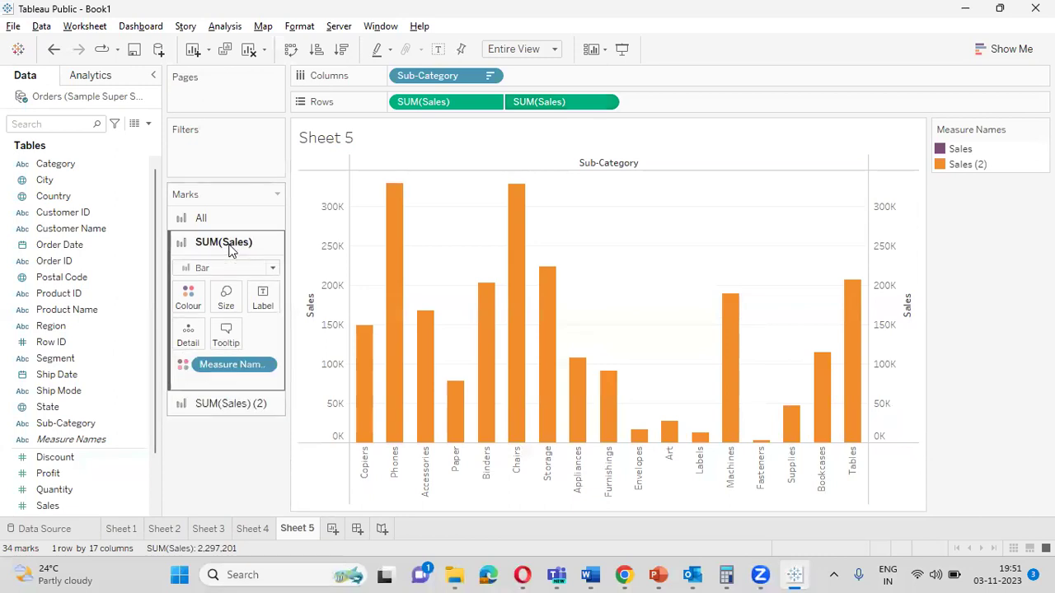
{"action": "left_click", "coordinate": [188, 297]}
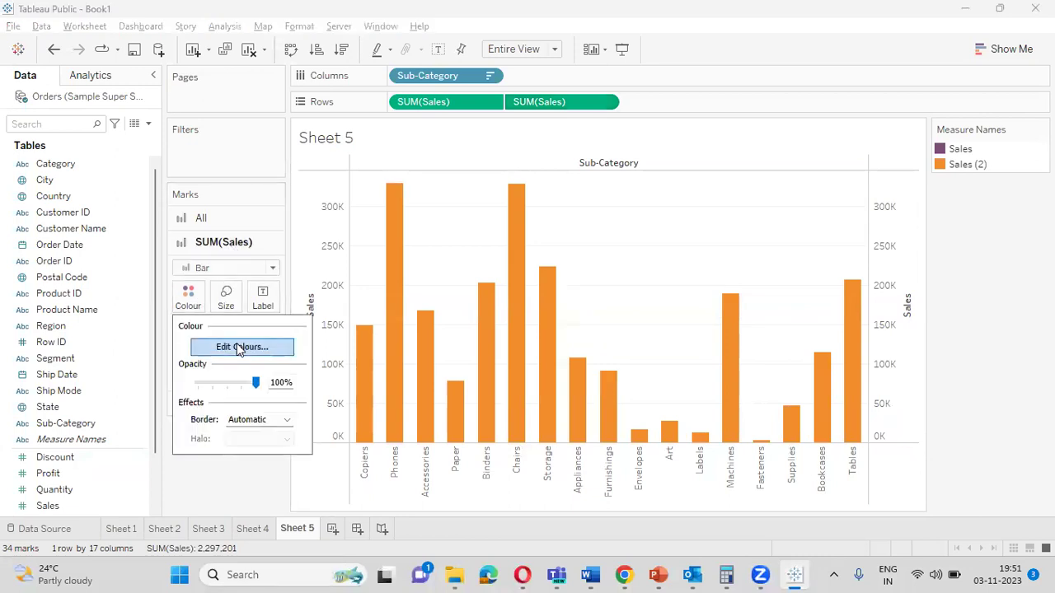
{"action": "left_click", "coordinate": [263, 421]}
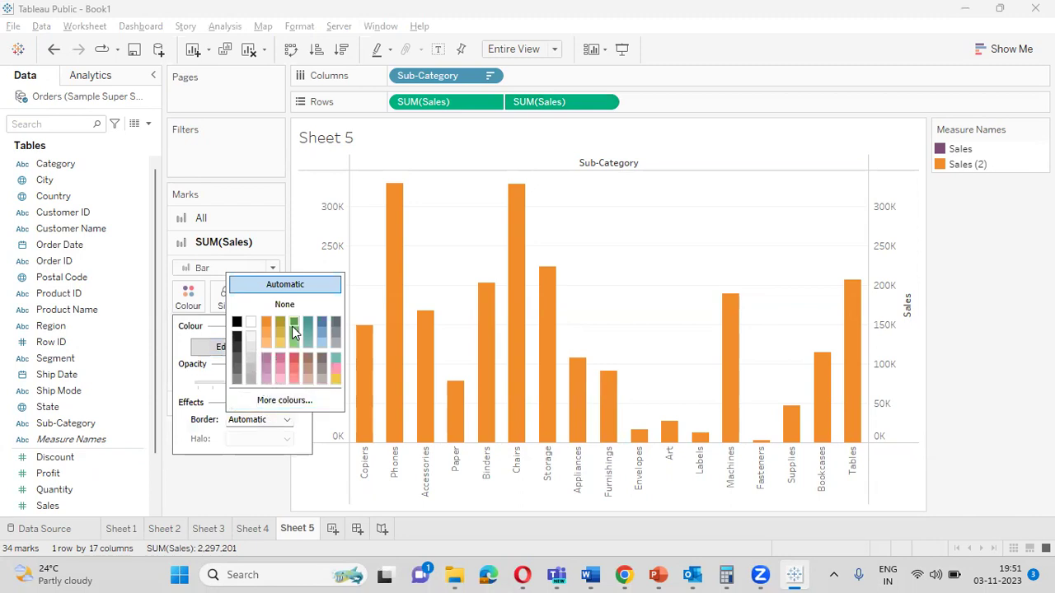
{"action": "left_click", "coordinate": [237, 338]}
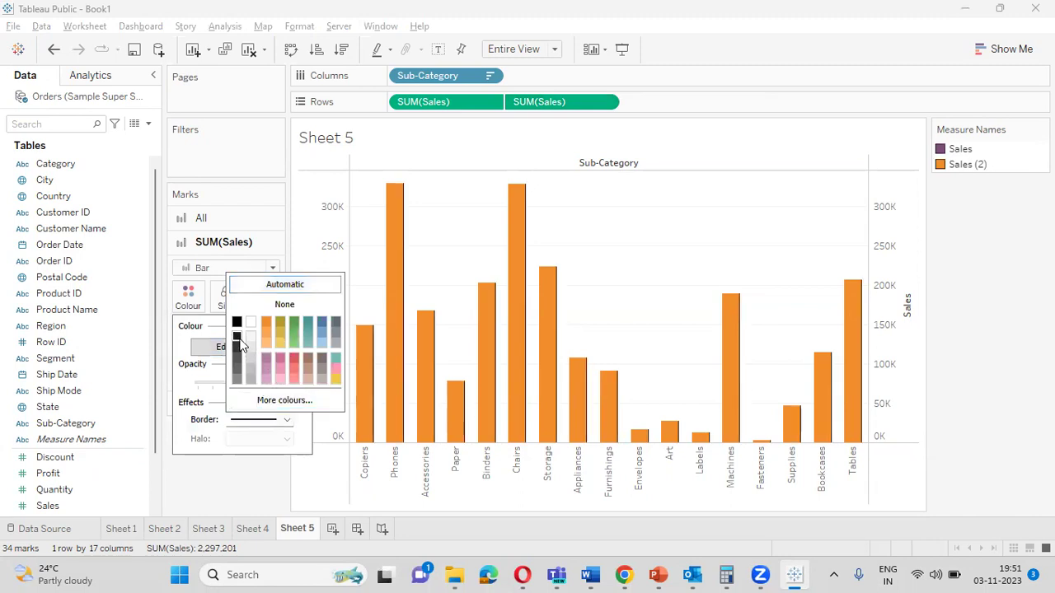
{"action": "left_click", "coordinate": [581, 115]}
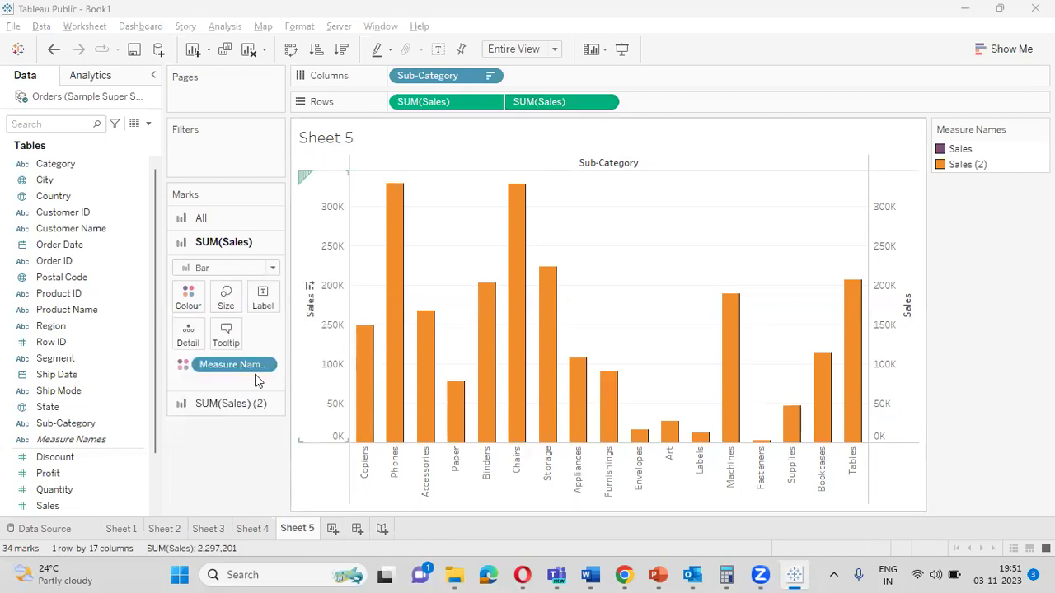
Give the second SUM(Sales) marks a red border.
{"action": "left_click", "coordinate": [219, 411]}
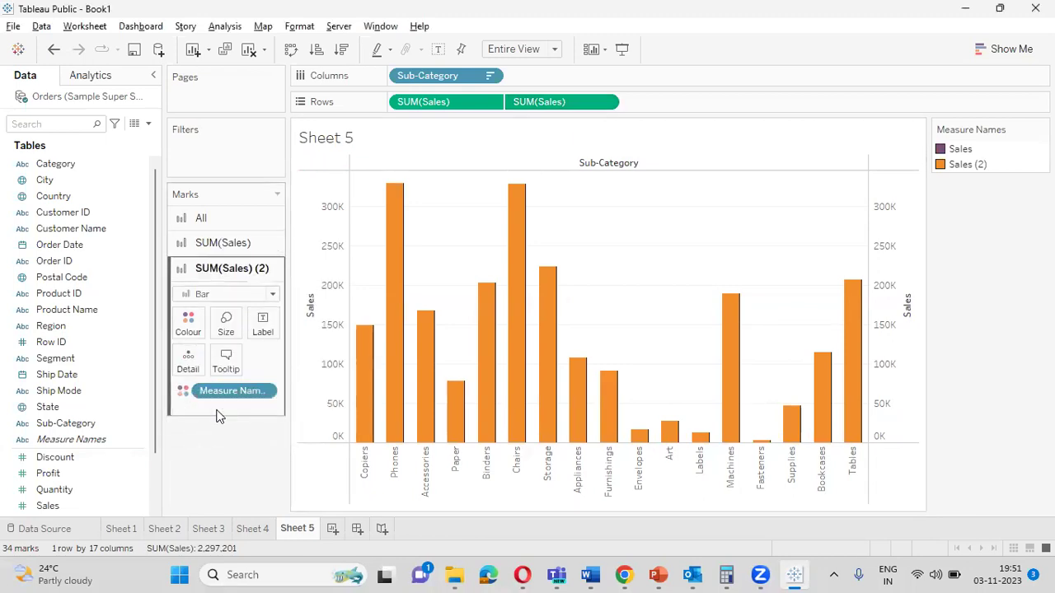
{"action": "left_click", "coordinate": [188, 324]}
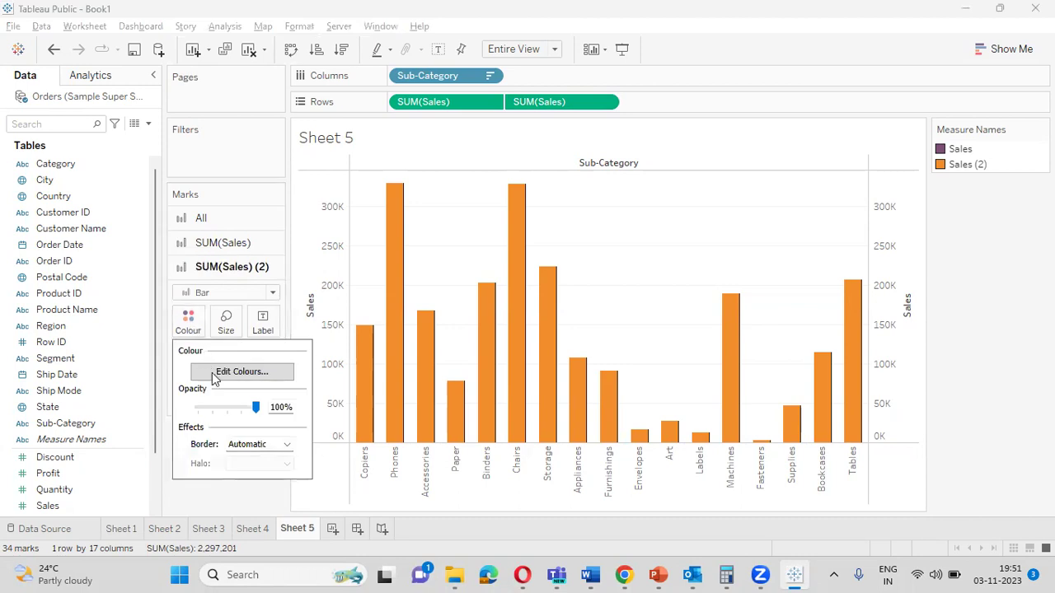
{"action": "left_click", "coordinate": [254, 445]}
{"action": "left_click", "coordinate": [292, 383]}
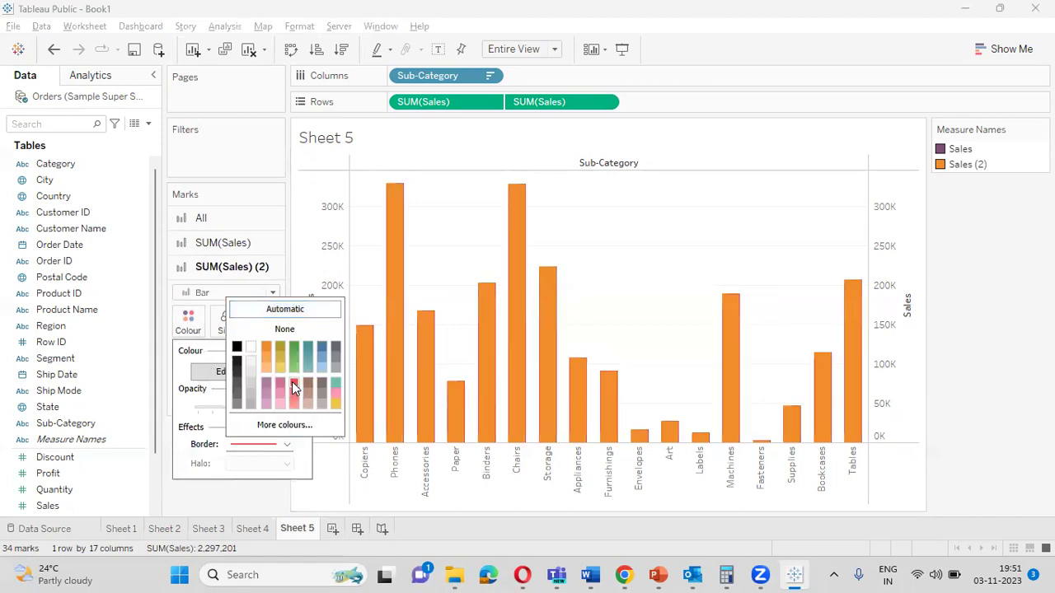
{"action": "left_click", "coordinate": [261, 477]}
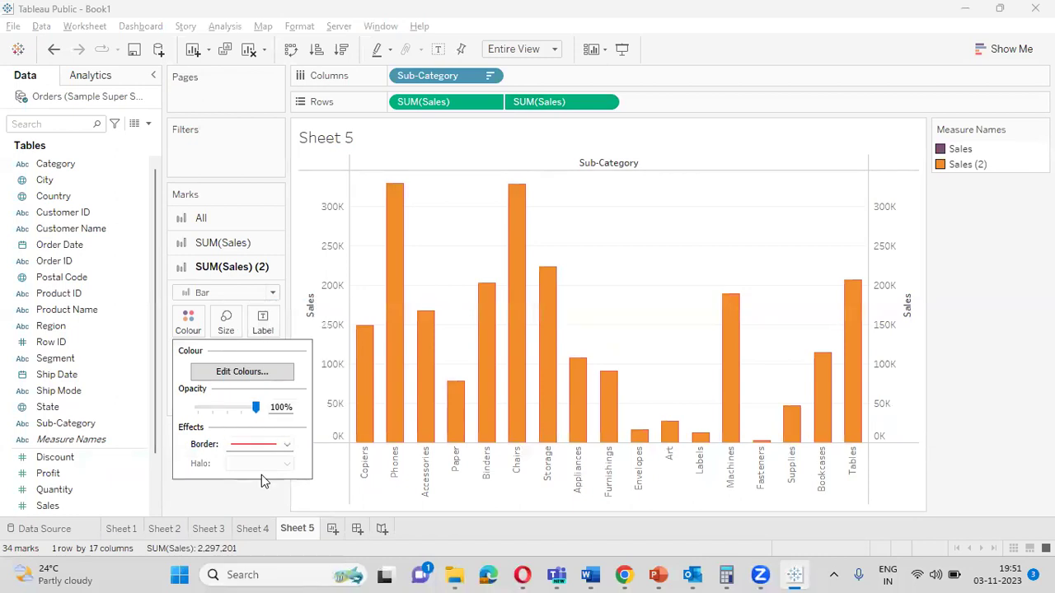
{"action": "left_click", "coordinate": [192, 329]}
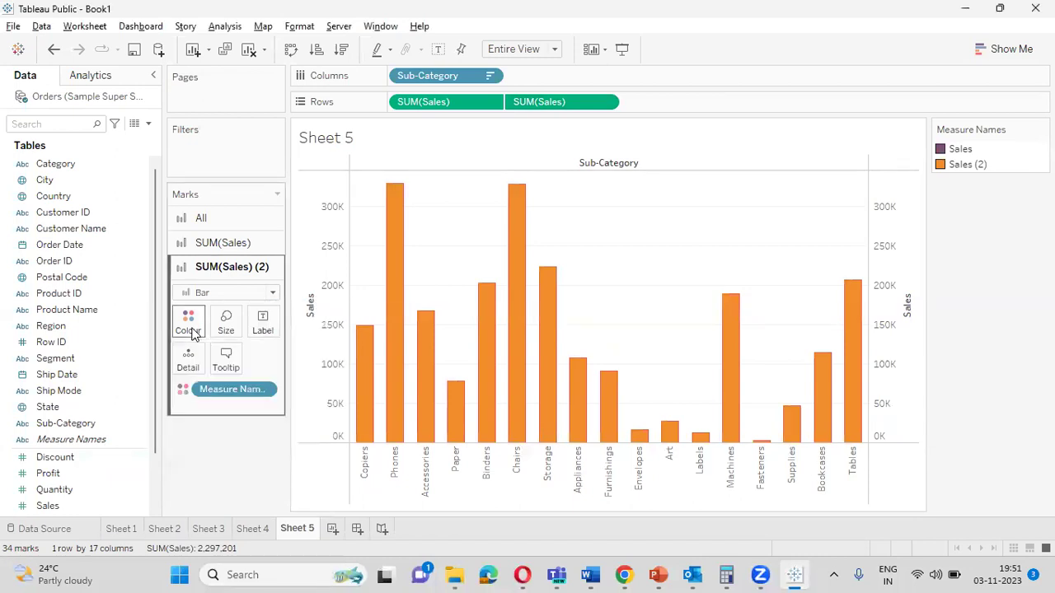
{"action": "left_click", "coordinate": [183, 389]}
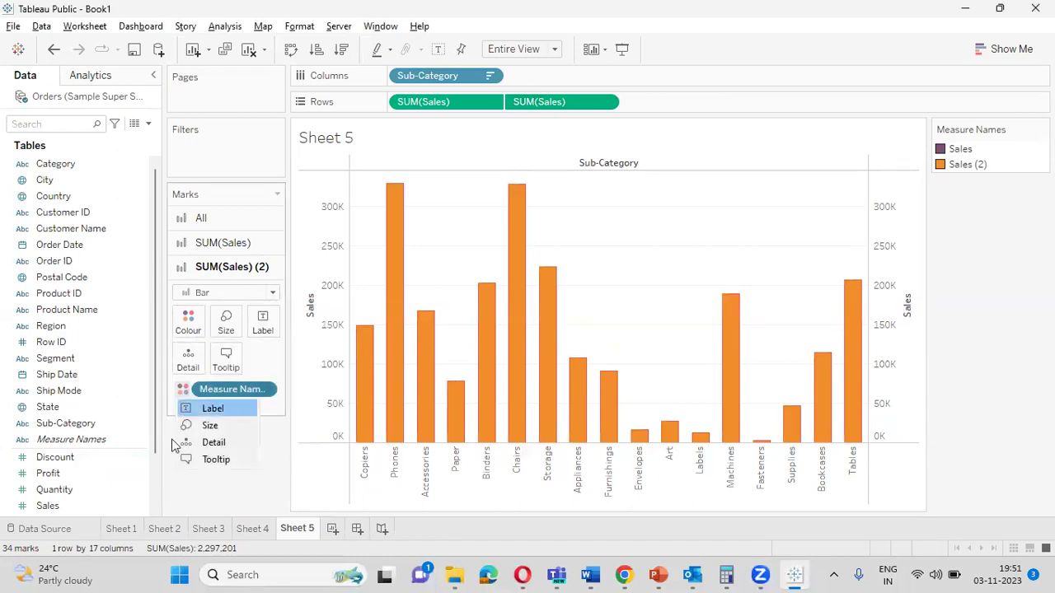
{"action": "left_click", "coordinate": [182, 489]}
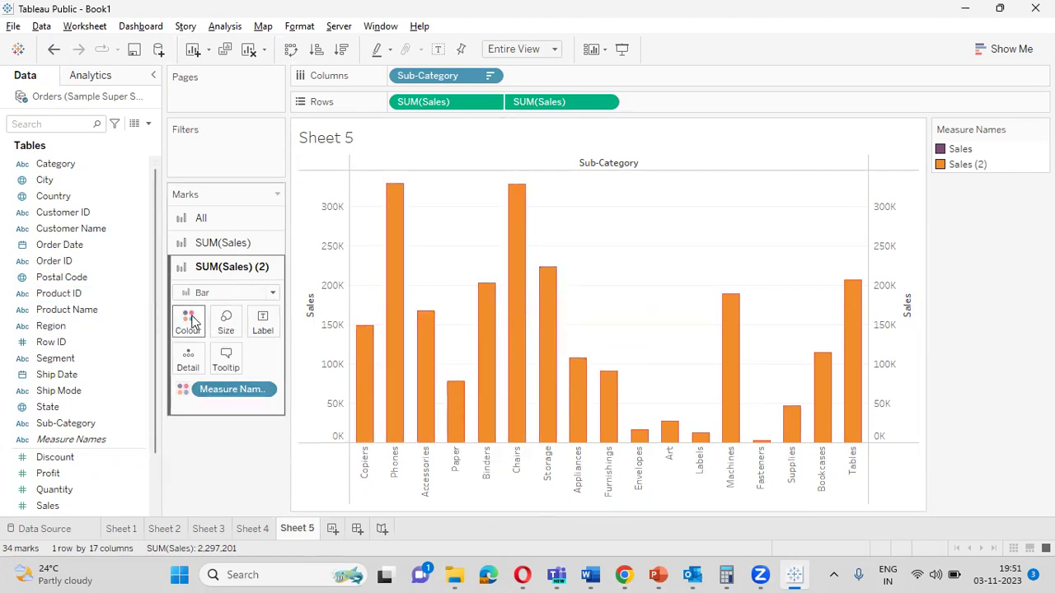
Change the mark type of the second SUM(Sales) from bars to Circle.
{"action": "left_click", "coordinate": [273, 294]}
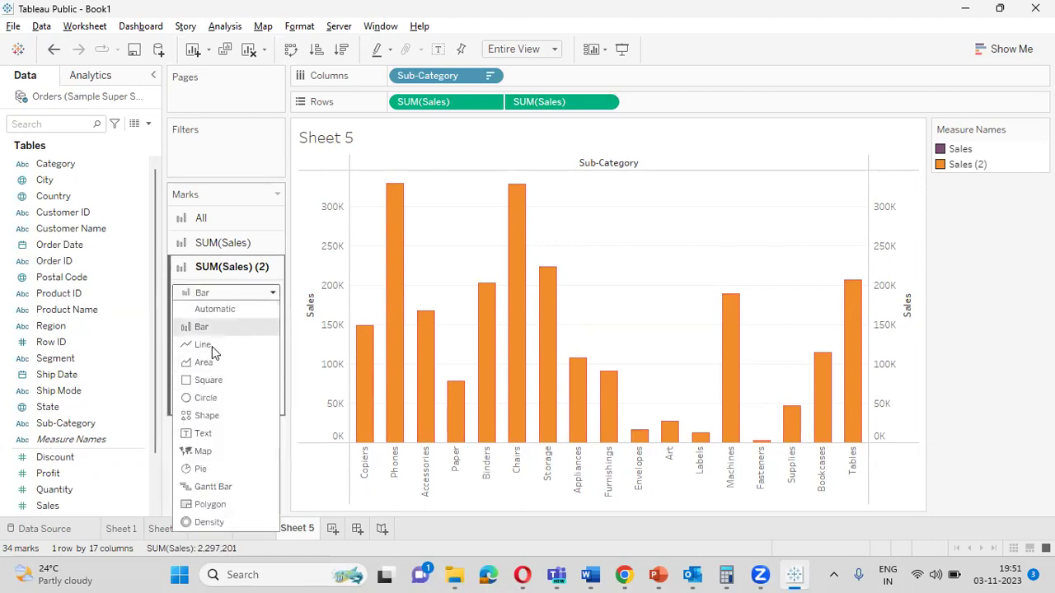
{"action": "left_click", "coordinate": [207, 398]}
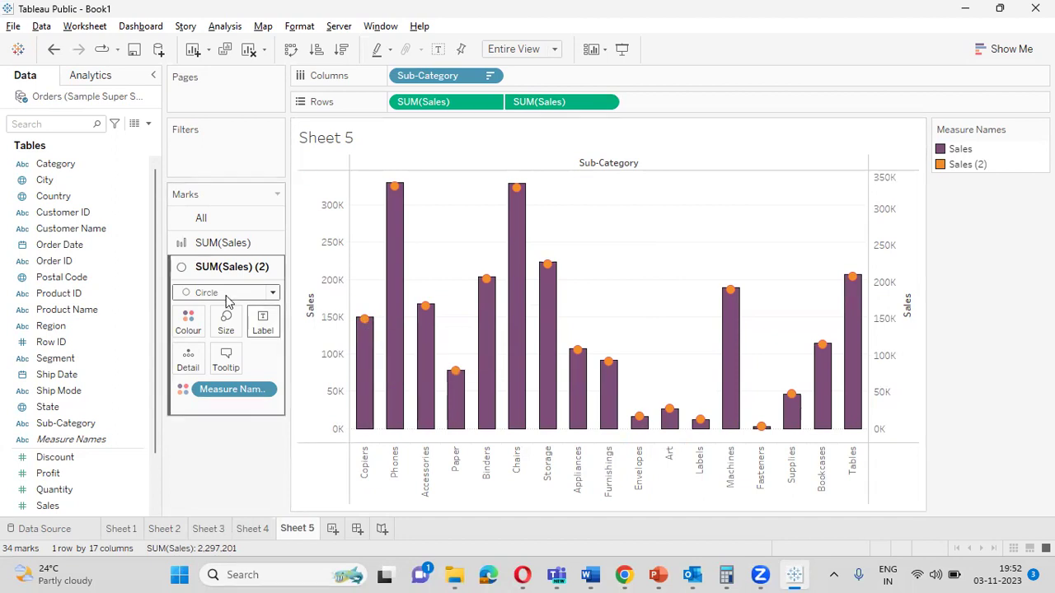
Reduce the size of the first SUM(Sales) bars until they are thin sticks.
{"action": "left_click", "coordinate": [204, 251]}
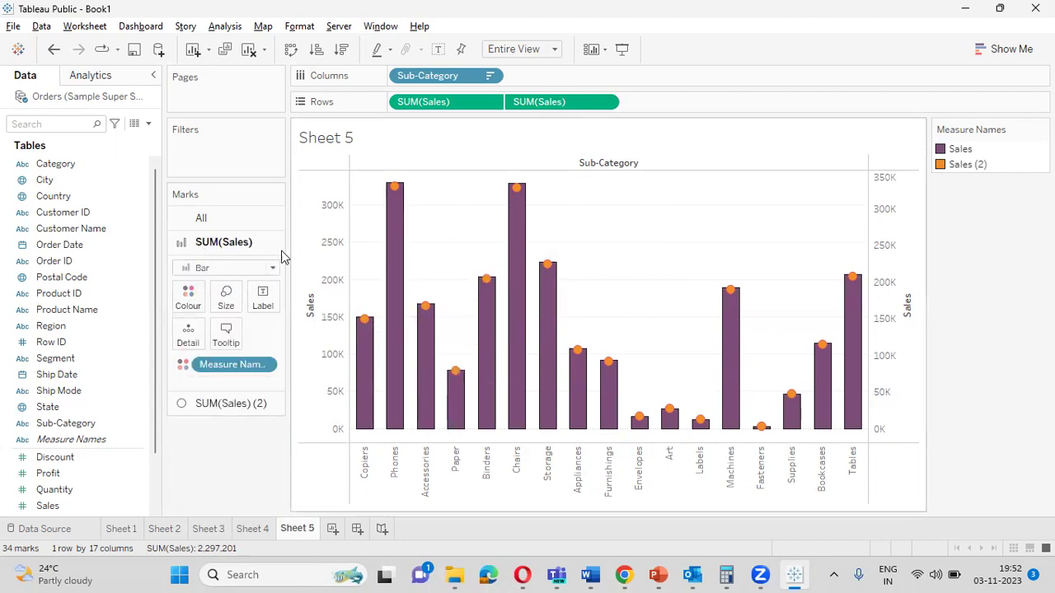
{"action": "left_click", "coordinate": [229, 300]}
{"action": "left_click", "coordinate": [220, 337]}
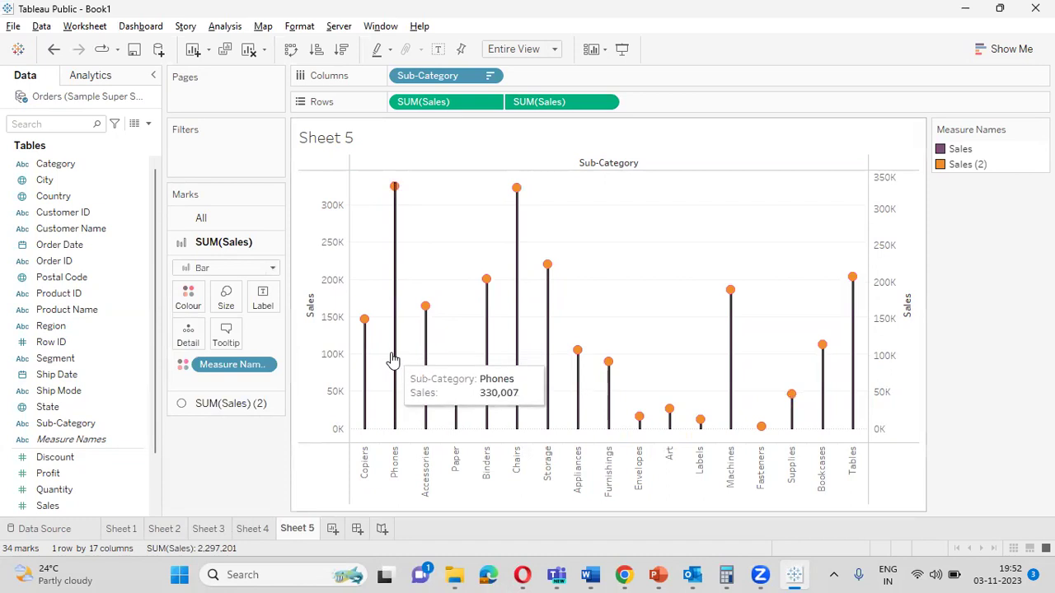
Enlarge the circles of the second SUM(Sales) moderately so they form heads on the thin bars.
{"action": "left_click", "coordinate": [226, 407]}
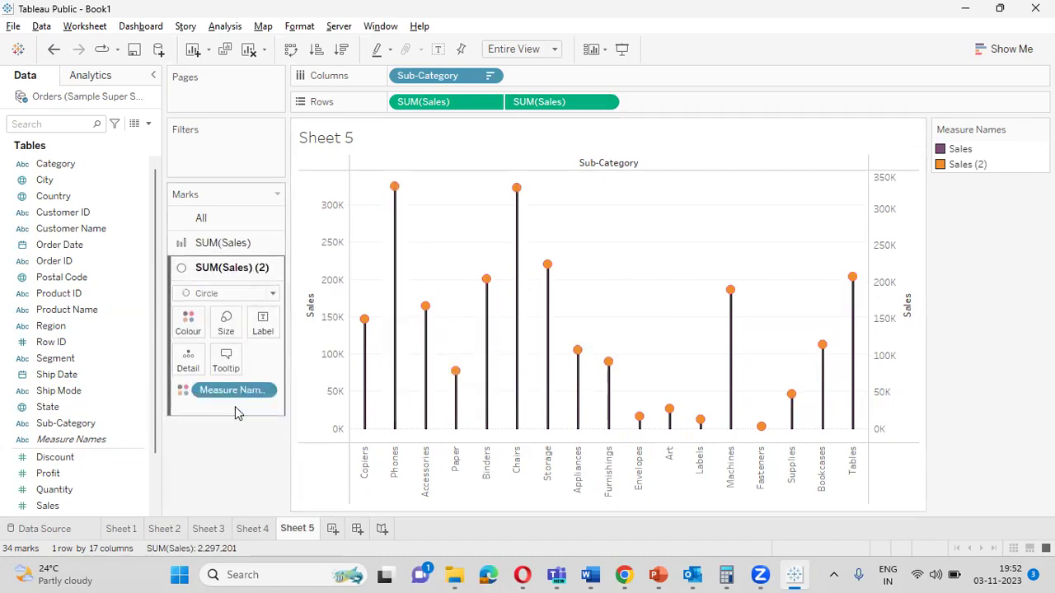
{"action": "left_click", "coordinate": [225, 324]}
{"action": "left_click_drag", "start_coordinate": [266, 365], "coordinate": [295, 370]}
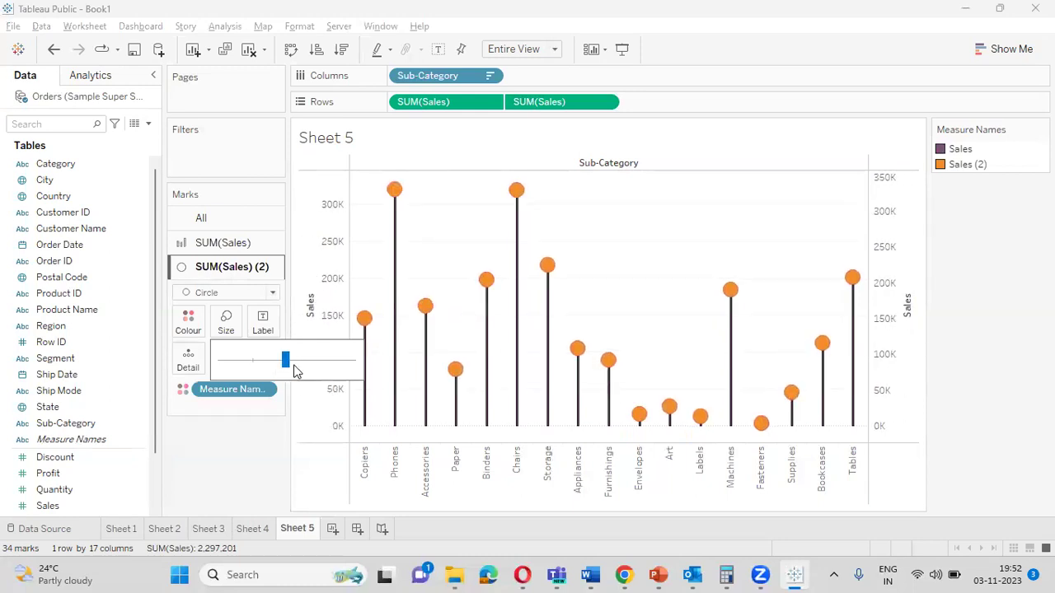
{"action": "left_click", "coordinate": [247, 438]}
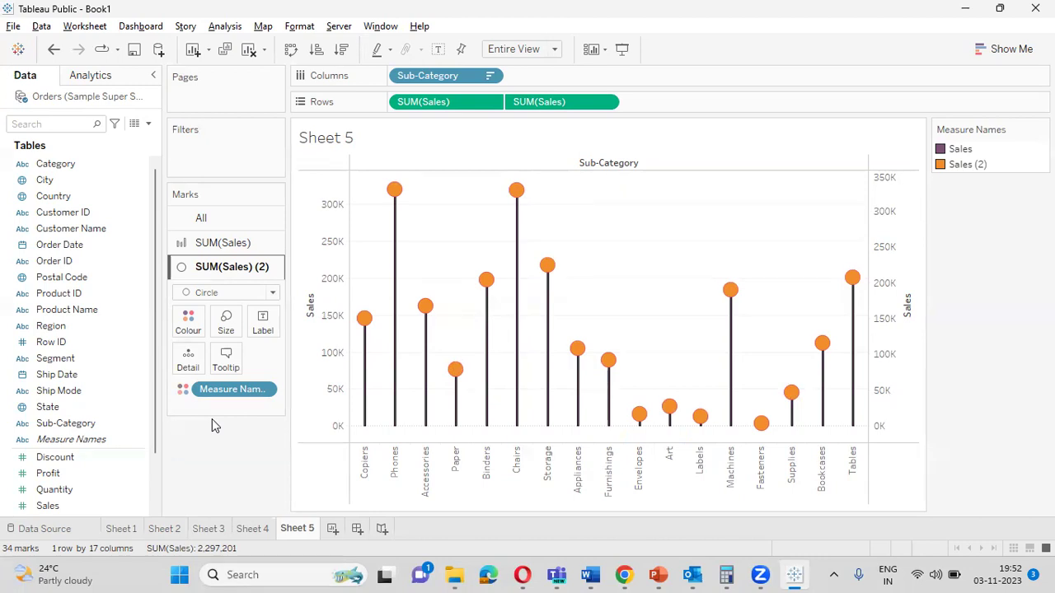
{"action": "left_click", "coordinate": [1016, 48]}
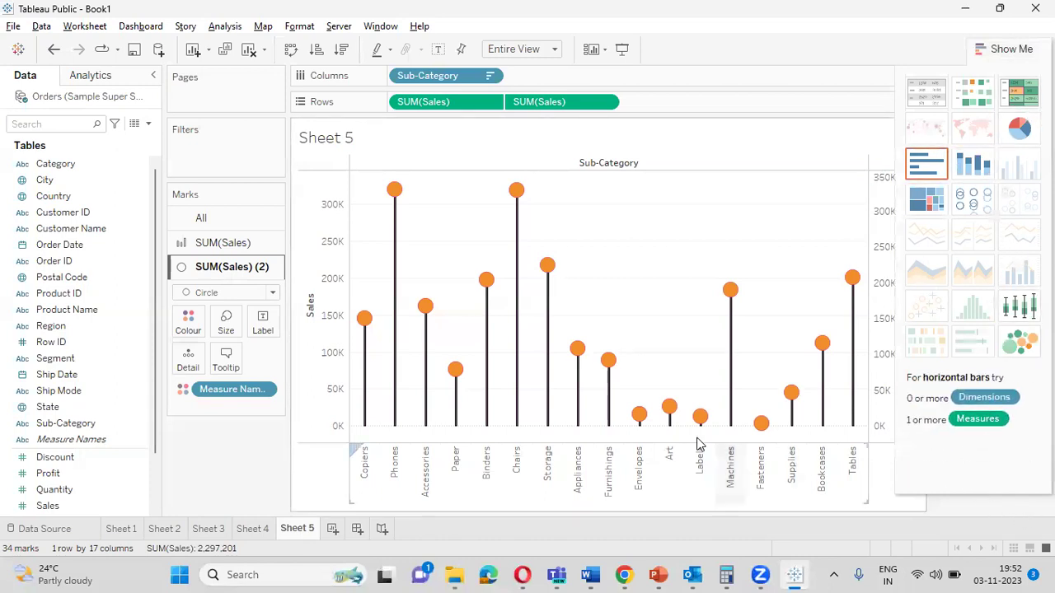
{"action": "mouse_move", "coordinate": [752, 314]}
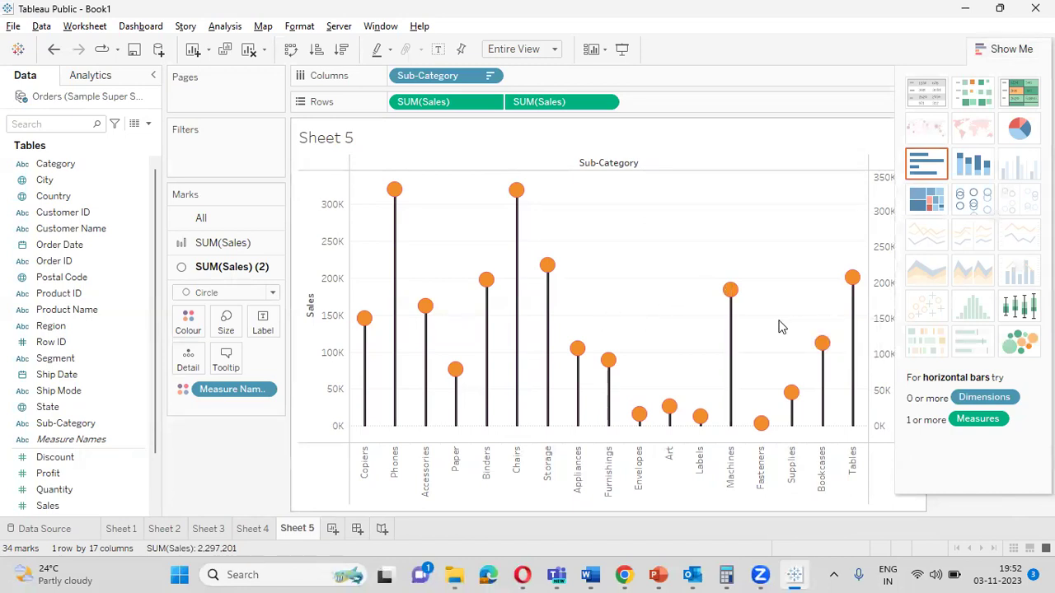
{"action": "mouse_move", "coordinate": [406, 260]}
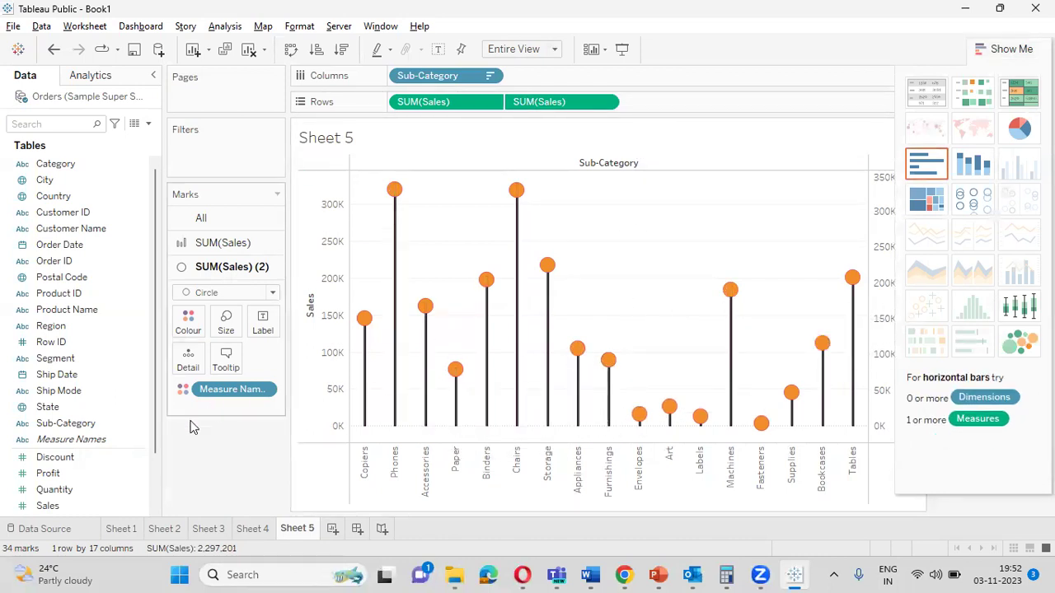
Label the circle marks with the Sales measure and hide the chart type suggestions.
{"action": "left_click_drag", "start_coordinate": [48, 505], "coordinate": [280, 323]}
{"action": "left_click_drag", "start_coordinate": [48, 505], "coordinate": [262, 322]}
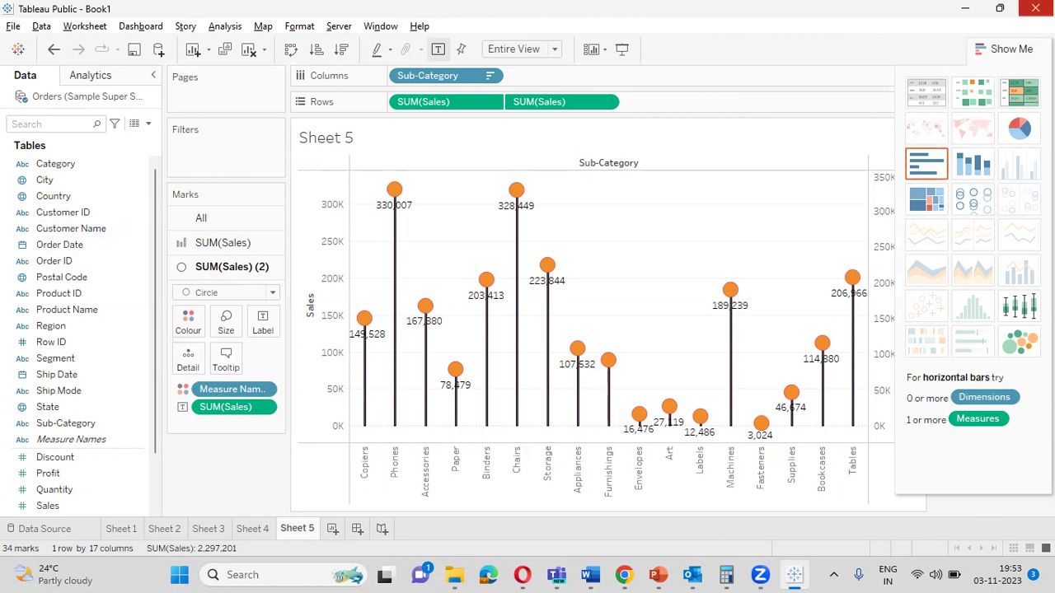
{"action": "left_click", "coordinate": [1012, 49]}
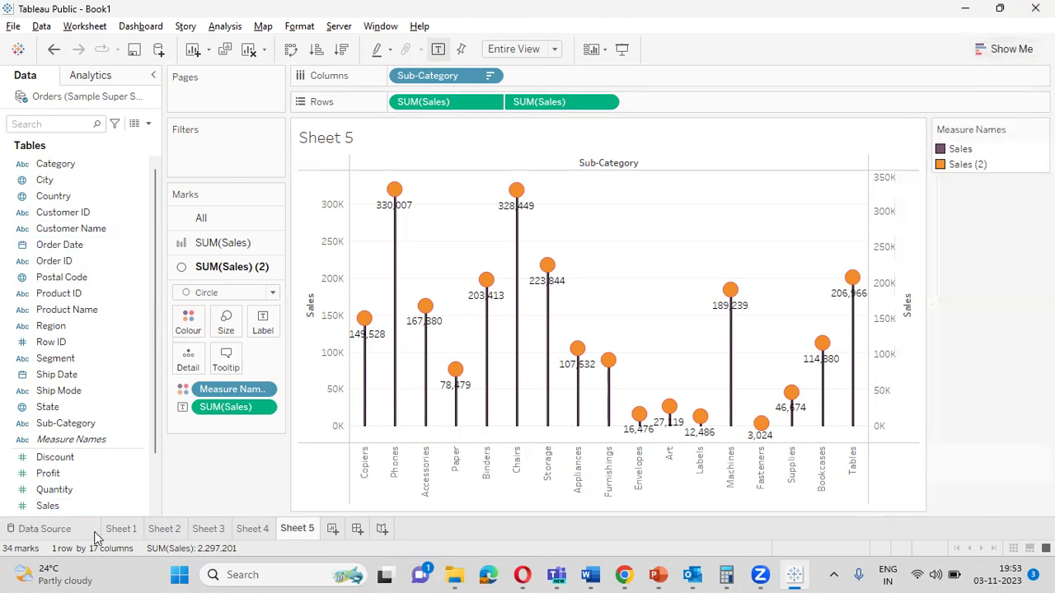
Replace the sheet name placeholder in the chart title with "LollyPop Chart".
{"action": "left_click", "coordinate": [187, 563]}
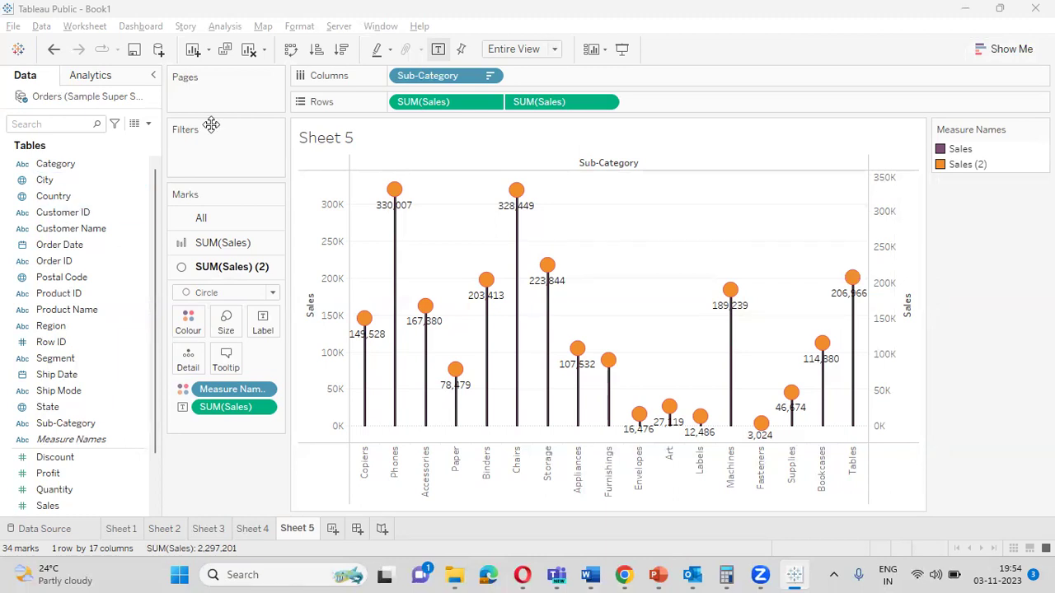
{"action": "double_click", "coordinate": [321, 144]}
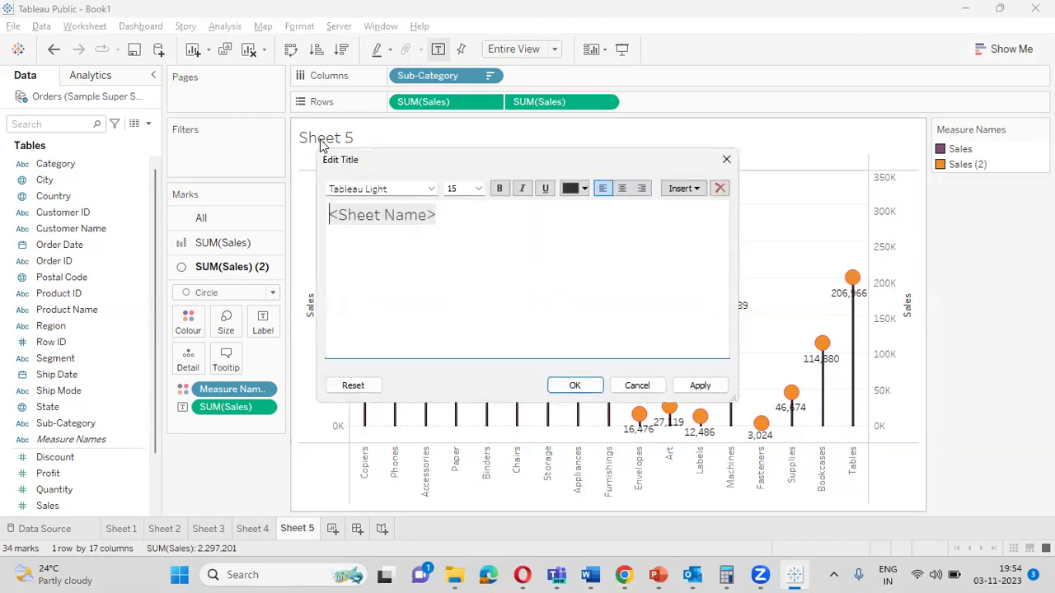
{"action": "left_click", "coordinate": [468, 216]}
{"action": "key", "text": "BackSpace"}
{"action": "key", "text": "BackSpace"}
{"action": "key", "text": "BackSpace"}
{"action": "key", "text": "BackSpace"}
{"action": "key", "text": "BackSpace"}
{"action": "key", "text": "BackSpace"}
{"action": "key", "text": "BackSpace"}
{"action": "key", "text": "BackSpace"}
{"action": "key", "text": "BackSpace"}
{"action": "key", "text": "BackSpace"}
{"action": "key", "text": "BackSpace"}
{"action": "key", "text": "BackSpace"}
{"action": "type", "text": "Lolly"}
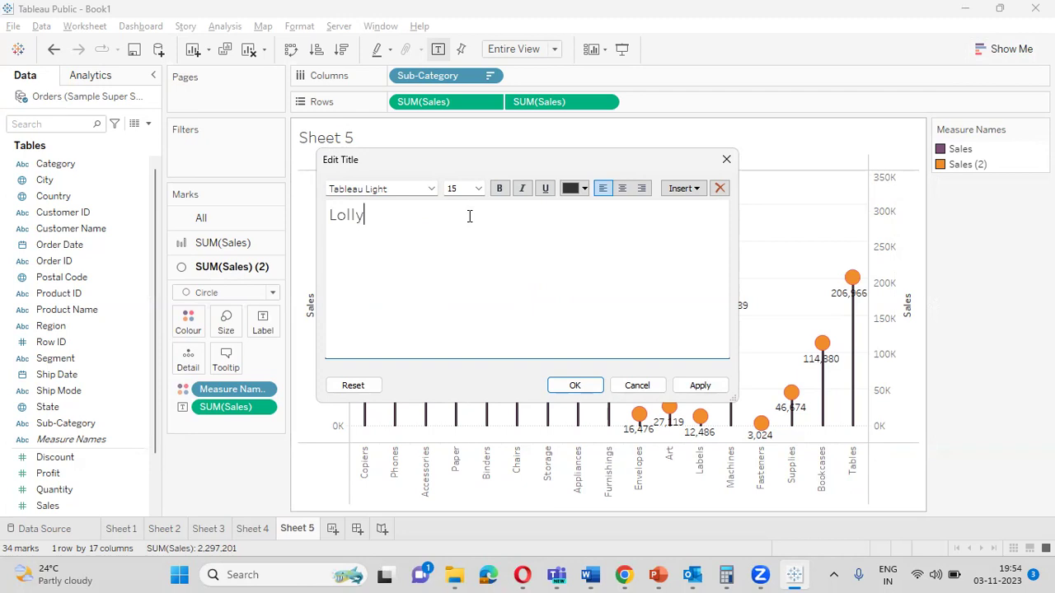
{"action": "type", "text": "Pop Chart"}
Set the font size of the whole "LollyPop Chart" title text to 20.
{"action": "key", "text": "shift+Left"}
{"action": "key", "text": "shift+Left"}
{"action": "key", "text": "shift+Left"}
{"action": "key", "text": "shift+Left"}
{"action": "key", "text": "shift+Left"}
{"action": "key", "text": "shift+Left"}
{"action": "key", "text": "shift+Left"}
{"action": "key", "text": "shift+Left"}
{"action": "key", "text": "shift+Left"}
{"action": "key", "text": "shift+Left"}
{"action": "key", "text": "shift+Left"}
{"action": "key", "text": "shift+Left"}
{"action": "key", "text": "shift+Left"}
{"action": "key", "text": "shift+Left"}
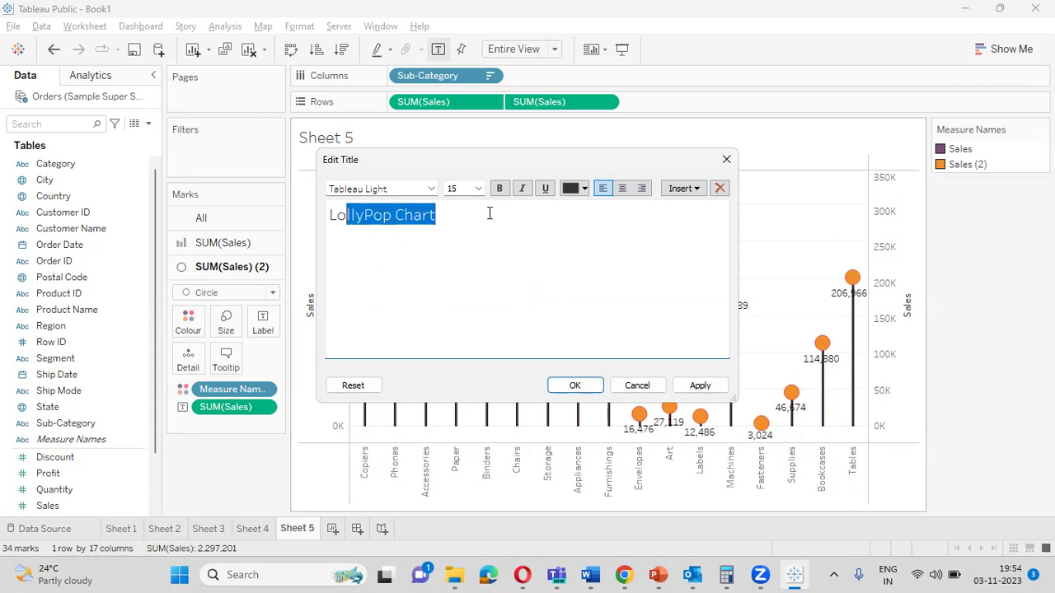
{"action": "left_click", "coordinate": [477, 190]}
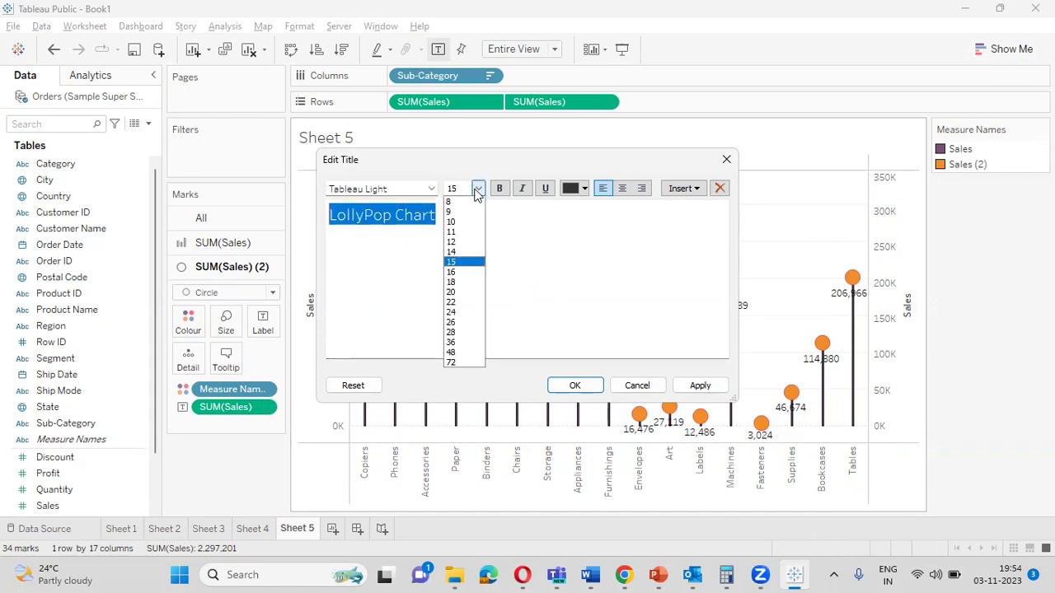
{"action": "left_click", "coordinate": [466, 292]}
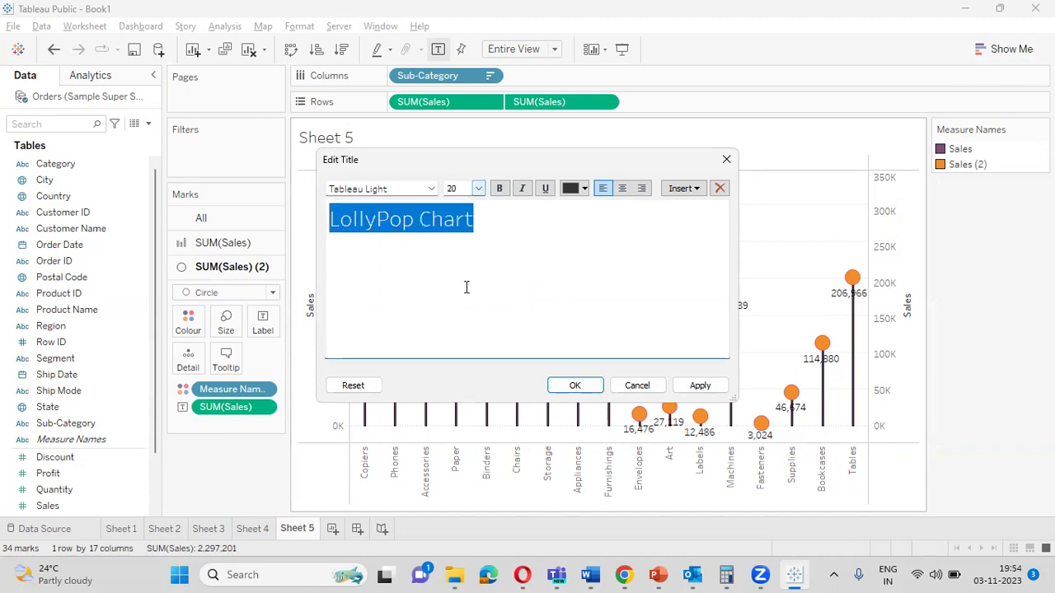
Colour the "LollyPop Chart" title text with the teal swatch and apply the title changes.
{"action": "left_click", "coordinate": [584, 188]}
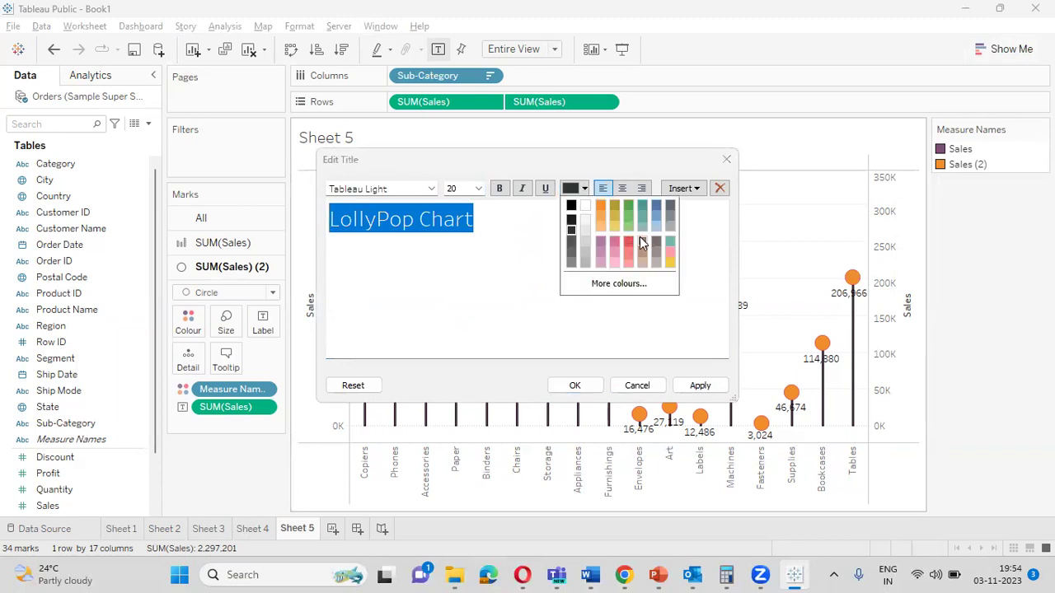
{"action": "left_click", "coordinate": [670, 240]}
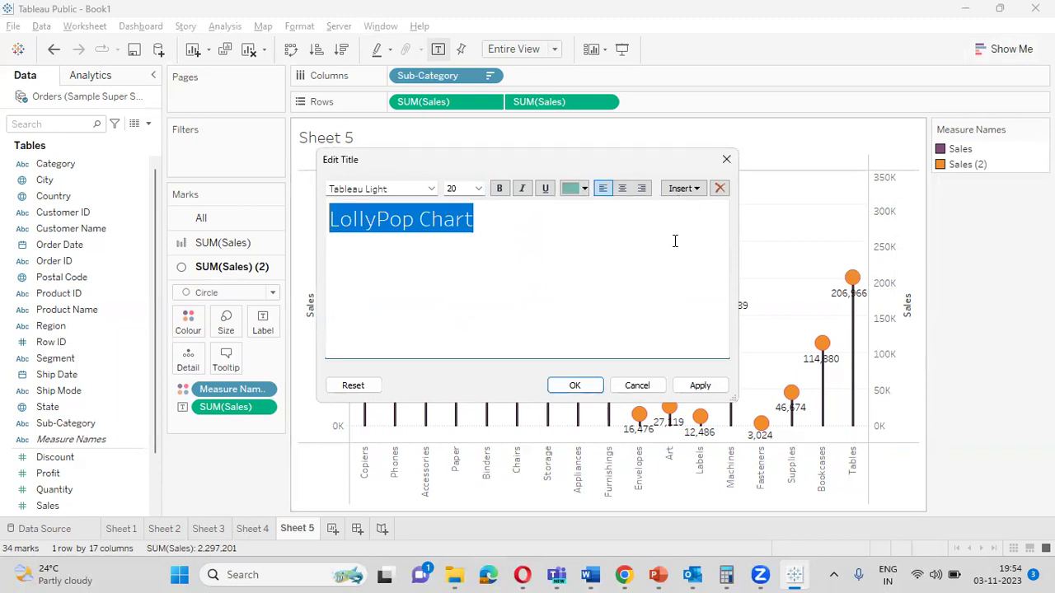
{"action": "left_click", "coordinate": [699, 387]}
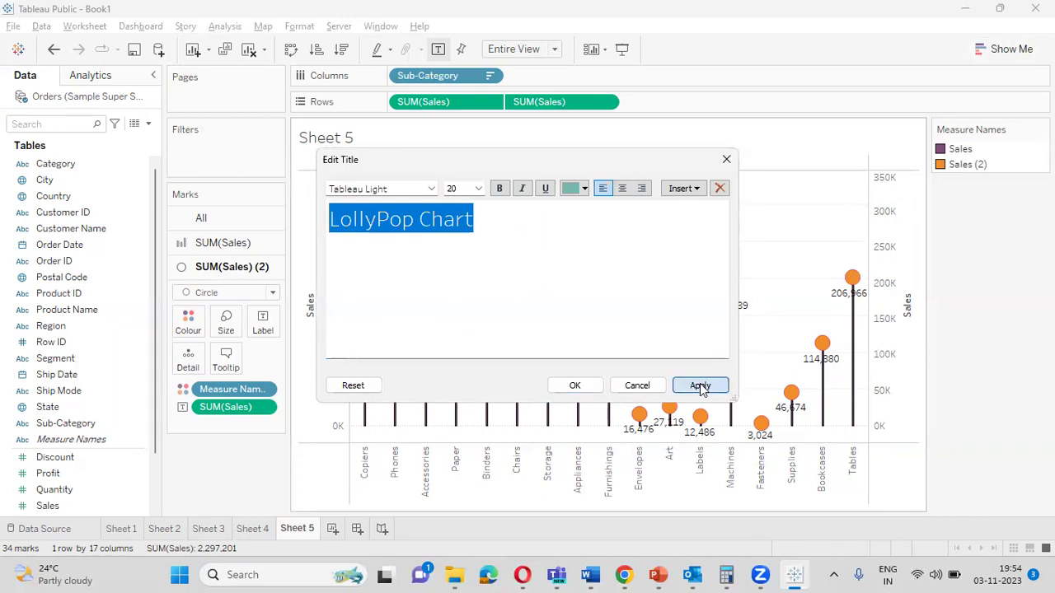
{"action": "left_click", "coordinate": [580, 386]}
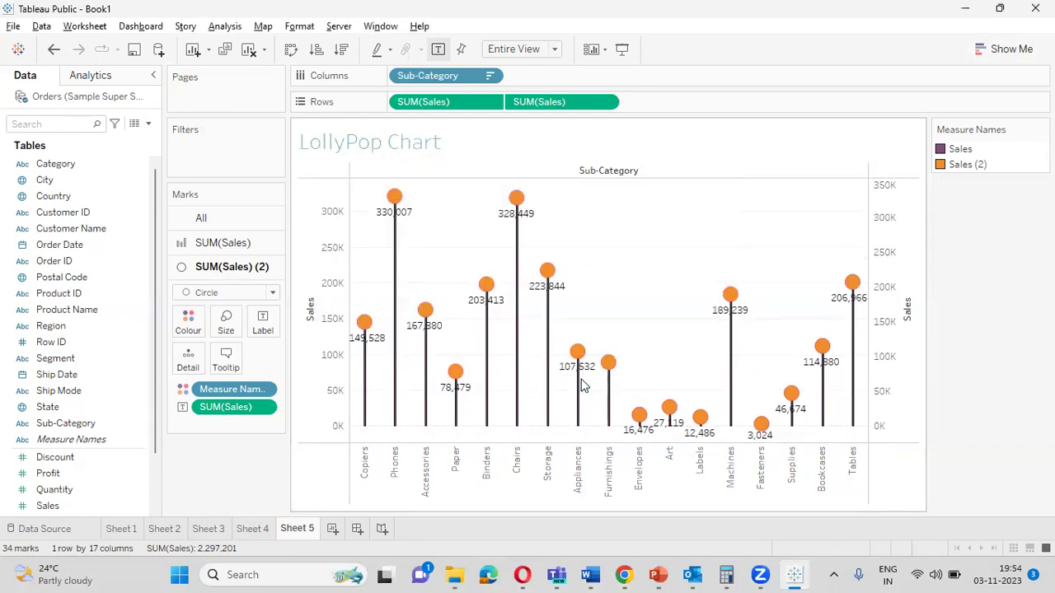
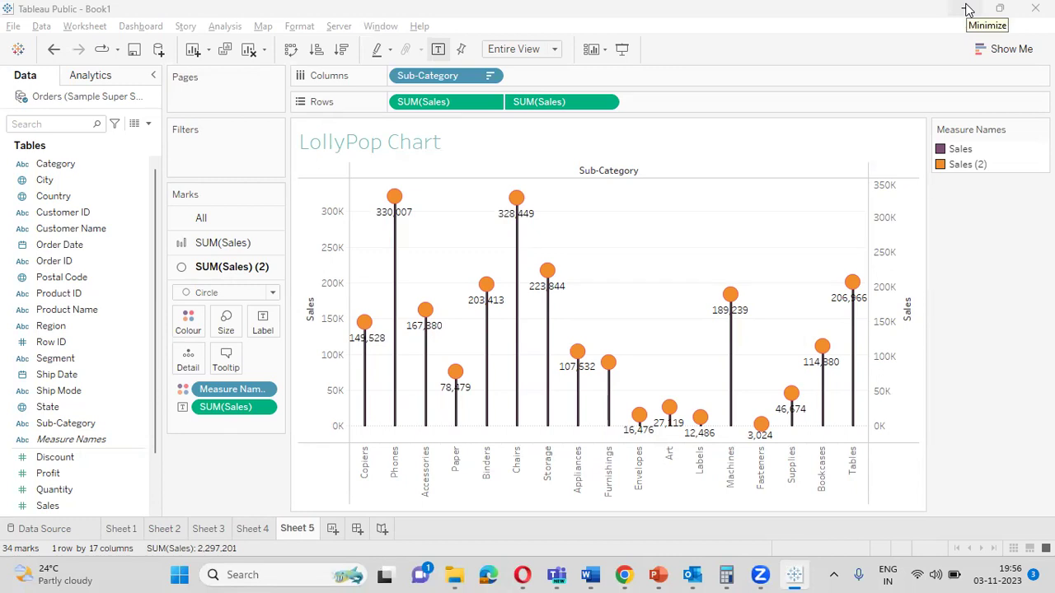
Switch to the Word document "line graph" and examine the Lolly-Pop Chart section's instructions and pictures up to the finished chart.
{"action": "key", "text": "alt+Tab"}
{"action": "key", "text": "alt+Tab"}
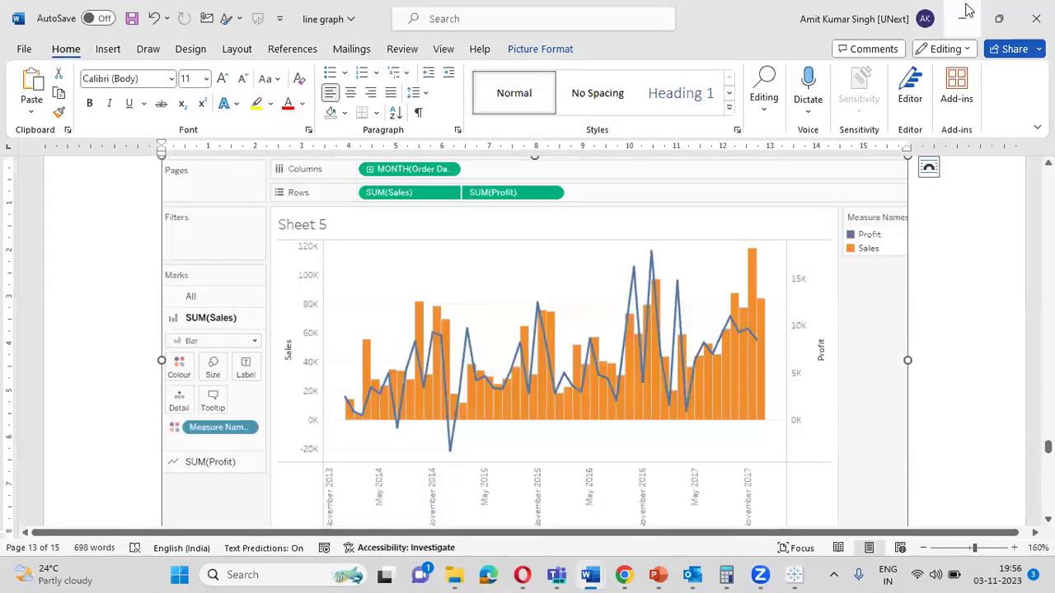
{"action": "scroll", "coordinate": [967, 10], "scroll_direction": "down", "scroll_amount": 3}
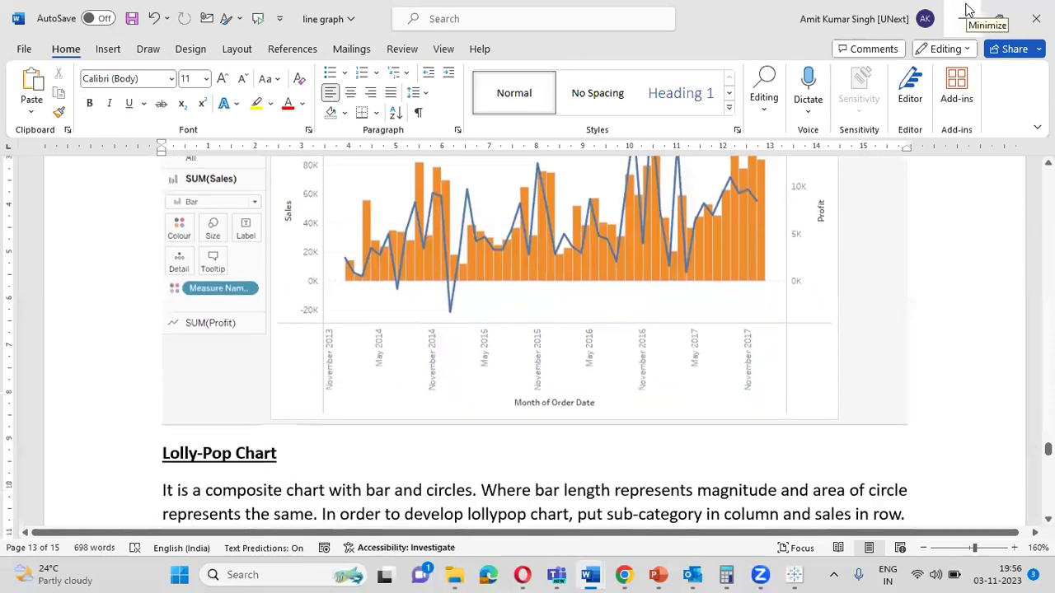
{"action": "scroll", "coordinate": [968, 10], "scroll_direction": "down", "scroll_amount": 6}
{"action": "scroll", "coordinate": [967, 10], "scroll_direction": "up", "scroll_amount": 2}
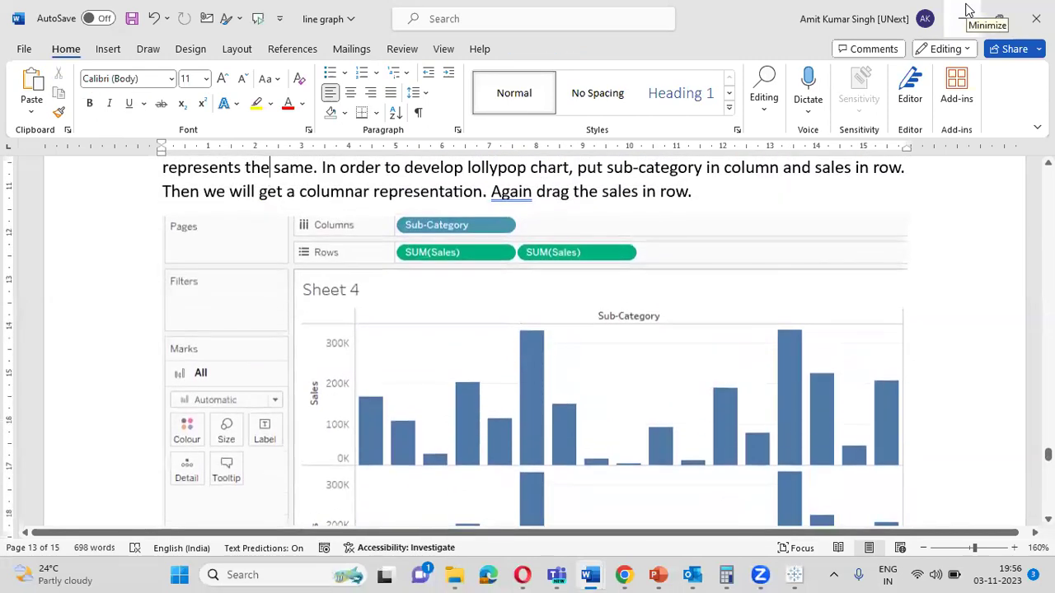
{"action": "key", "text": "Up"}
{"action": "key", "text": "Up"}
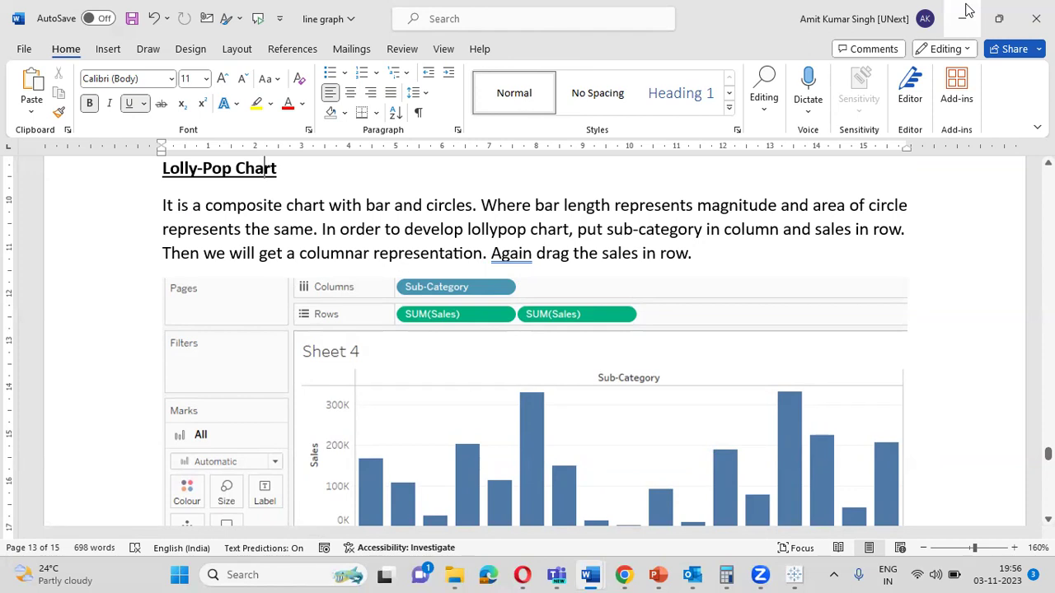
{"action": "key", "text": "Down"}
{"action": "key", "text": "Down"}
{"action": "key", "text": "Down"}
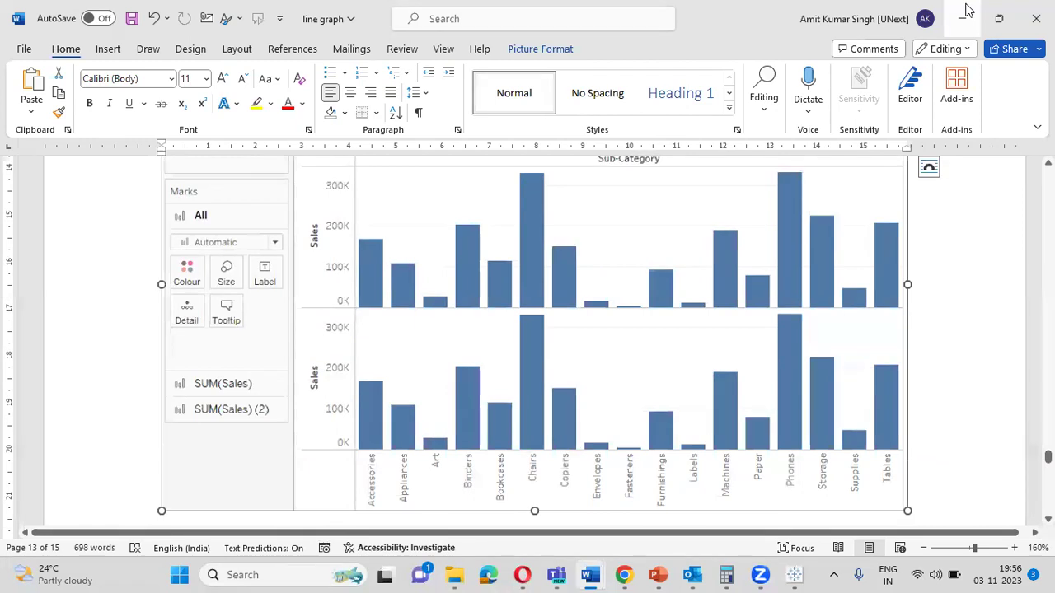
{"action": "key", "text": "Down"}
{"action": "key", "text": "Down"}
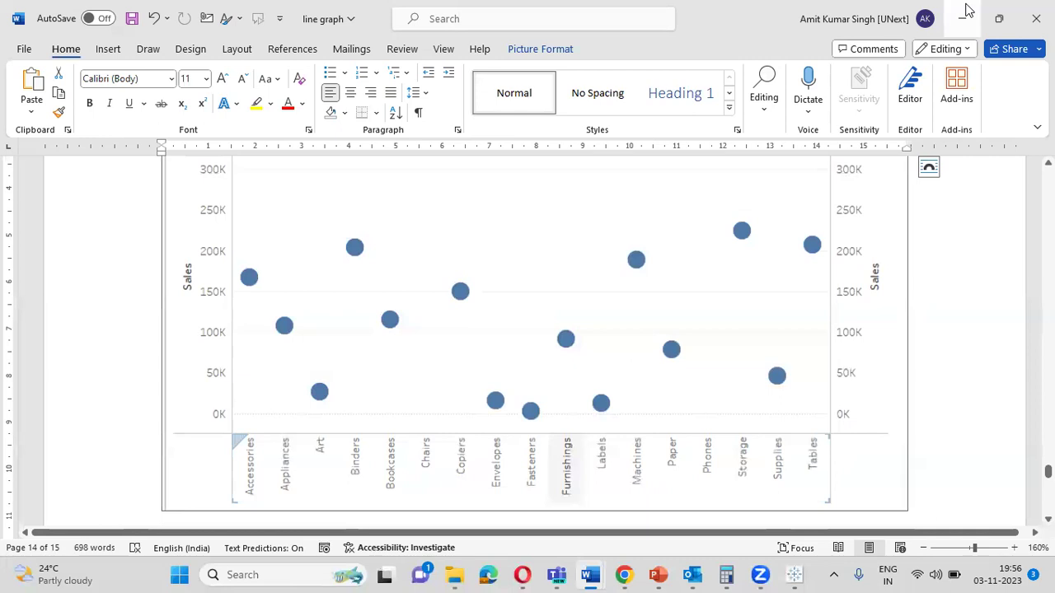
{"action": "key", "text": "Down"}
{"action": "key", "text": "Down"}
{"action": "key", "text": "Down"}
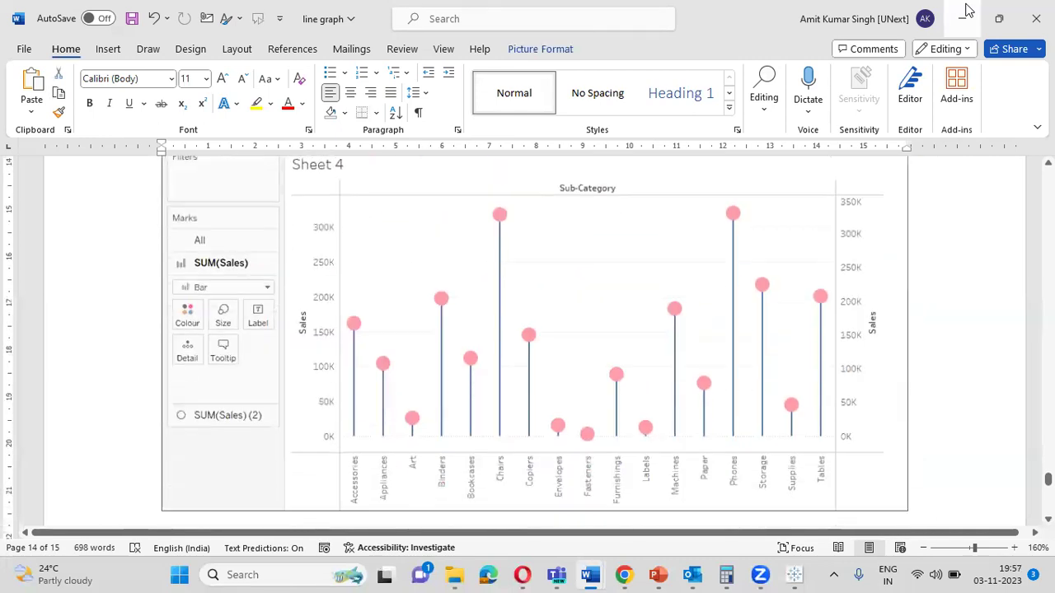
Recheck the finished lollipop picture and the written instructions on dual axis, mark type, colour and bar size in the notes.
{"action": "key", "text": "Up"}
{"action": "key", "text": "Up"}
{"action": "key", "text": "Down"}
{"action": "key", "text": "Down"}
{"action": "key", "text": "Down"}
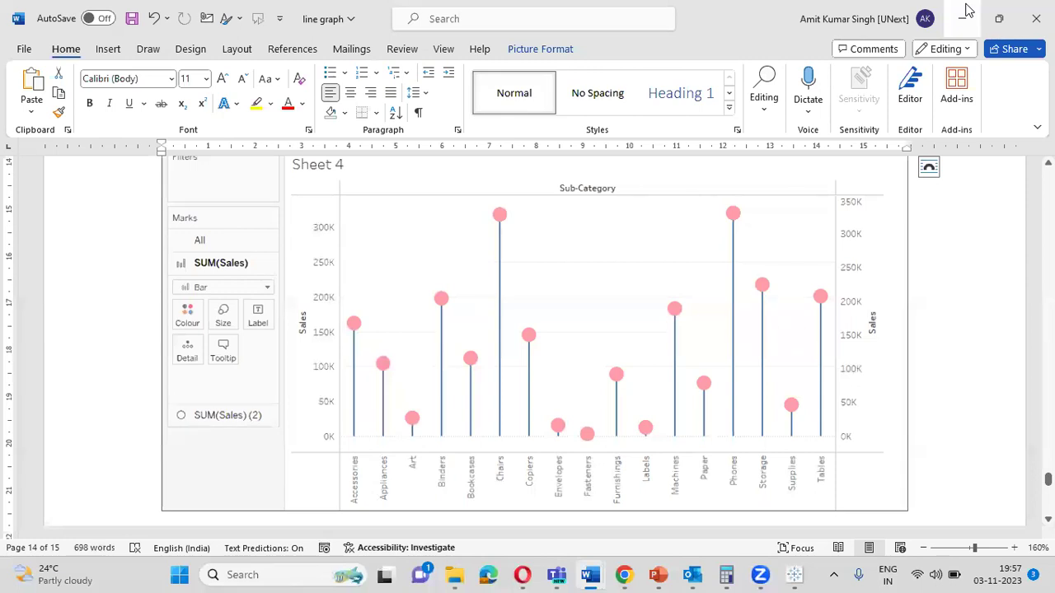
{"action": "key", "text": "Down"}
{"action": "key", "text": "Down"}
{"action": "key", "text": "Down"}
{"action": "key", "text": "Down"}
{"action": "key", "text": "Down"}
{"action": "key", "text": "Down"}
{"action": "key", "text": "Down"}
{"action": "key", "text": "Down"}
{"action": "key", "text": "Down"}
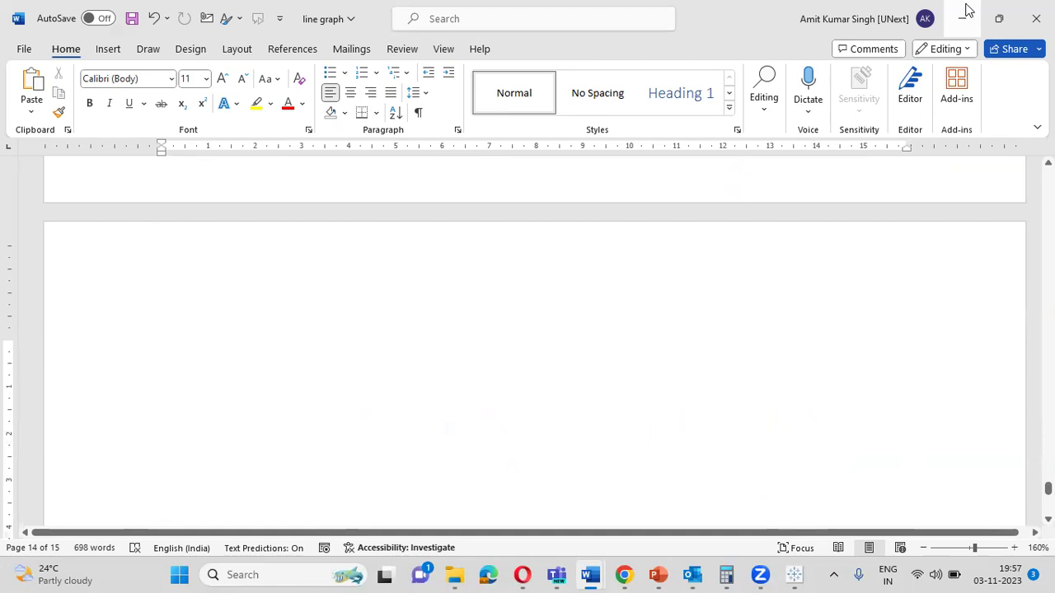
{"action": "key", "text": "Up"}
{"action": "key", "text": "Down"}
{"action": "key", "text": "Down"}
{"action": "key", "text": "Down"}
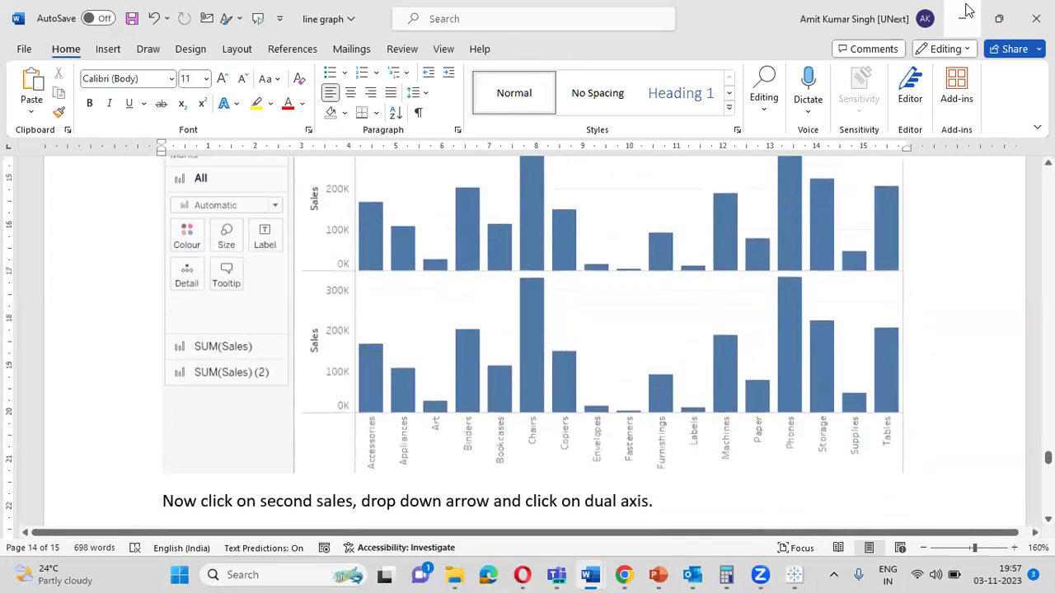
{"action": "key", "text": "Down"}
{"action": "key", "text": "Down"}
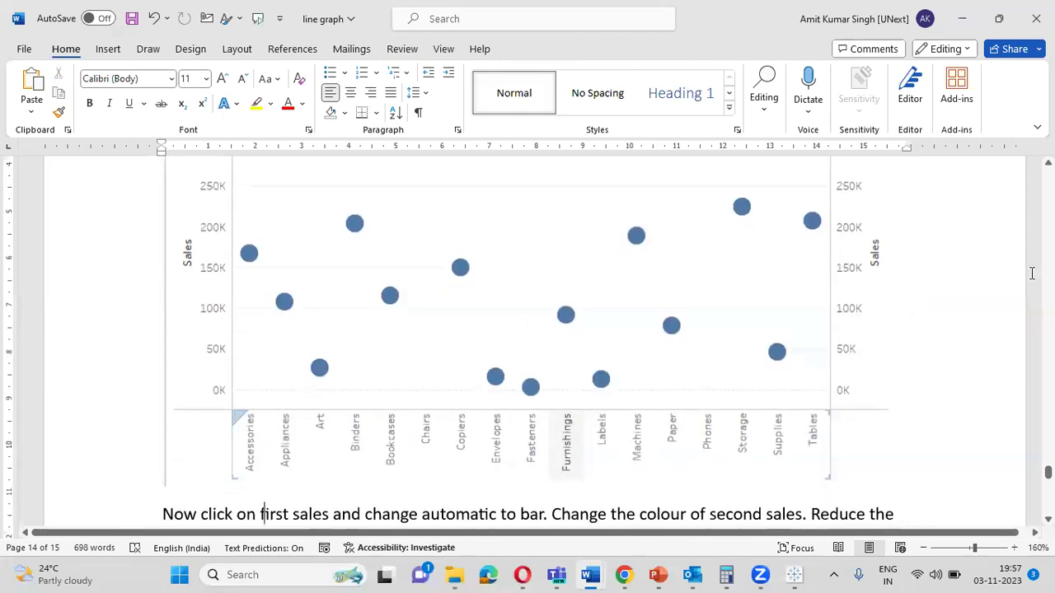
{"action": "mouse_move", "coordinate": [1048, 472]}
{"action": "left_mouse_down"}
{"action": "mouse_move", "coordinate": [1047, 503]}
{"action": "mouse_move", "coordinate": [1048, 475]}
{"action": "left_mouse_up"}
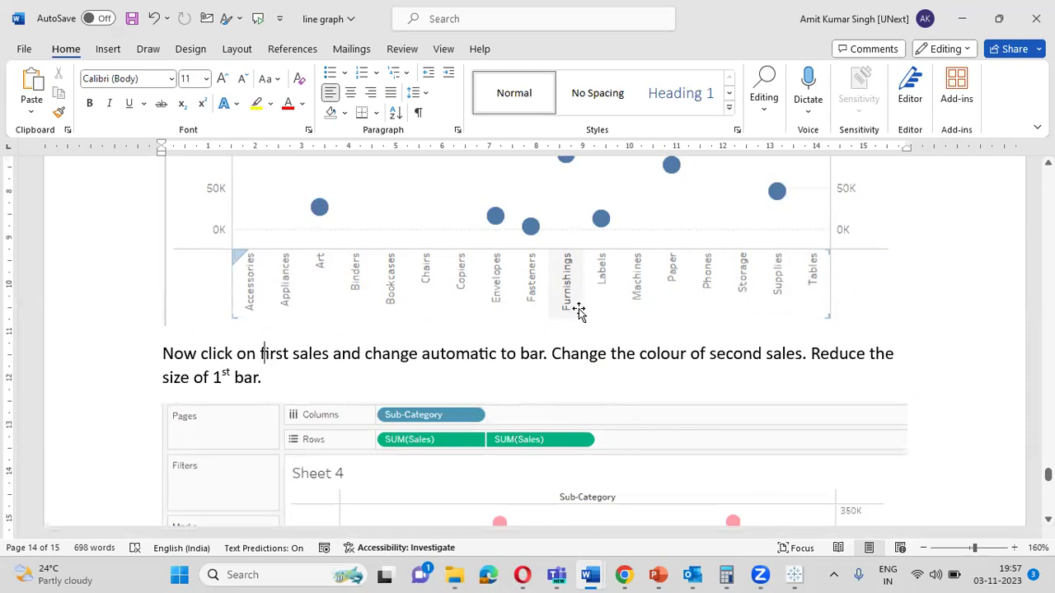
Review the earlier pages of the notes covering the Sales and Profit dual-axis chart and the monthly line graphs.
{"action": "scroll", "coordinate": [579, 310], "scroll_direction": "up", "scroll_amount": 15}
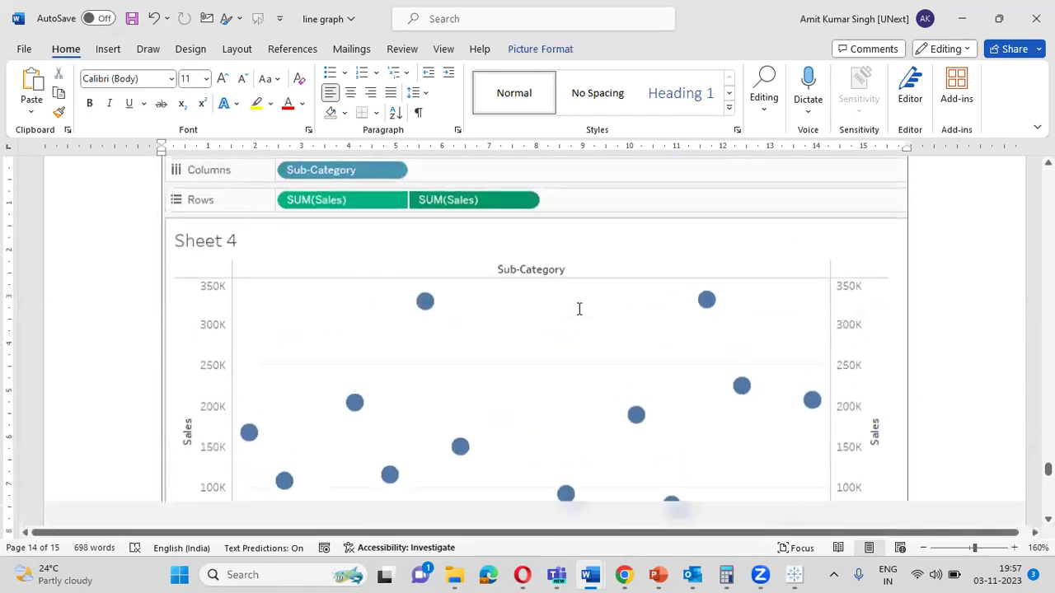
{"action": "scroll", "coordinate": [578, 310], "scroll_direction": "up", "scroll_amount": 8}
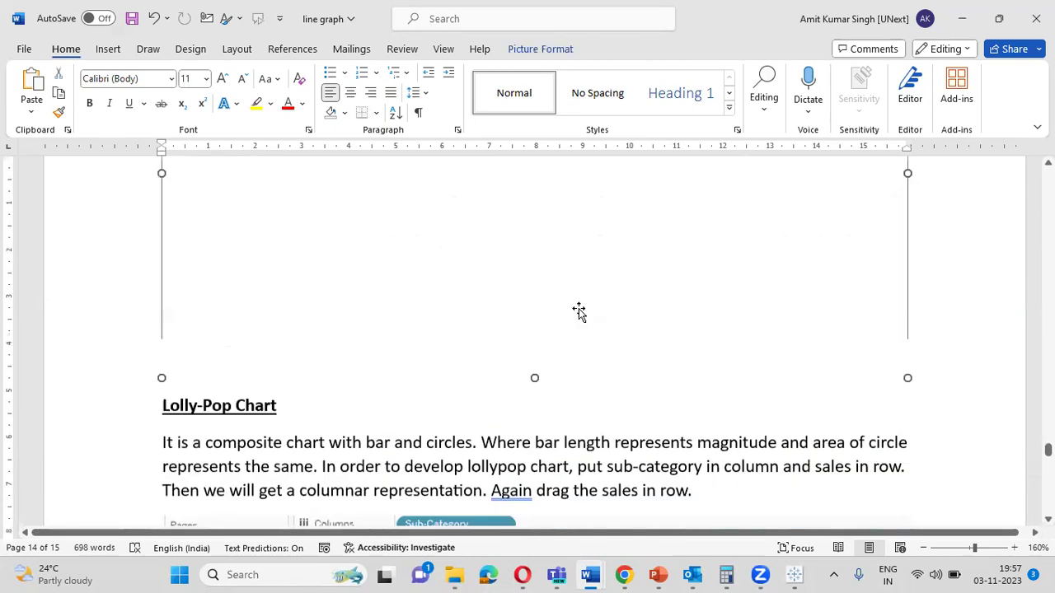
{"action": "scroll", "coordinate": [578, 310], "scroll_direction": "down", "scroll_amount": 5}
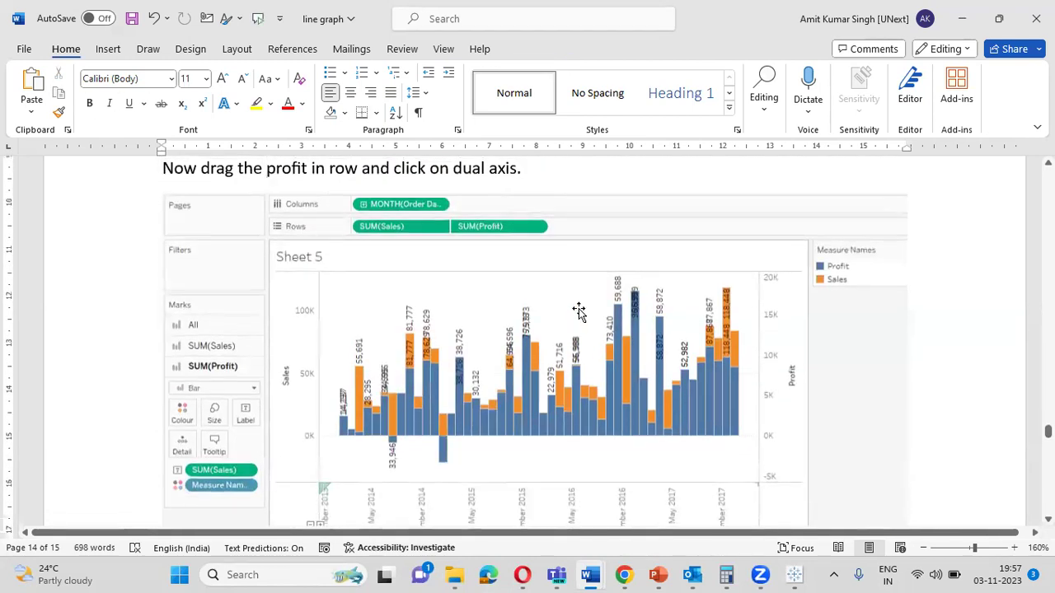
{"action": "scroll", "coordinate": [579, 310], "scroll_direction": "up", "scroll_amount": 1}
{"action": "scroll", "coordinate": [578, 310], "scroll_direction": "up", "scroll_amount": 6}
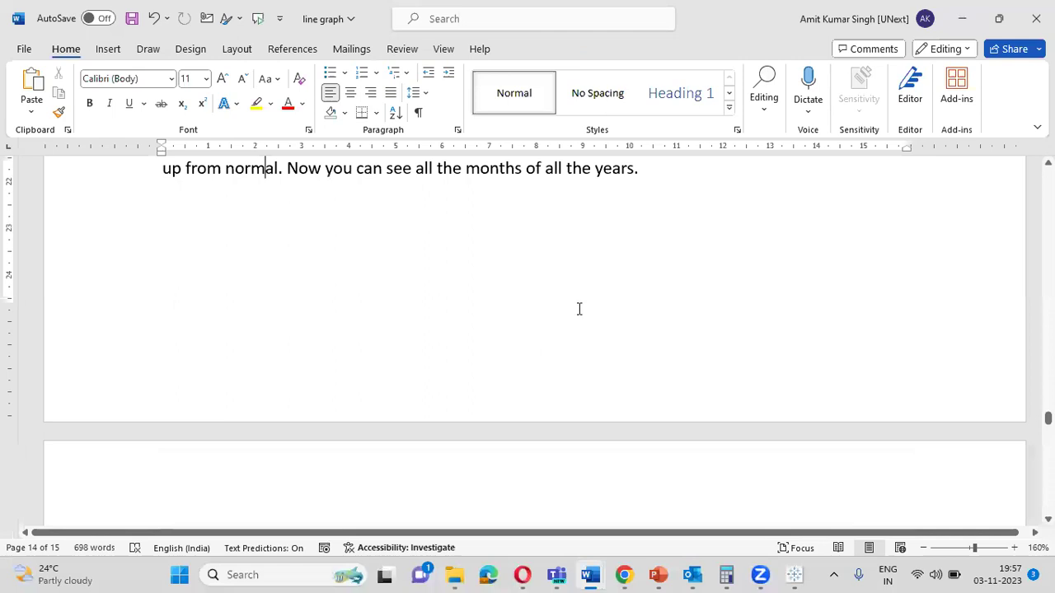
{"action": "scroll", "coordinate": [578, 310], "scroll_direction": "up", "scroll_amount": 15}
{"action": "left_click", "coordinate": [579, 310]}
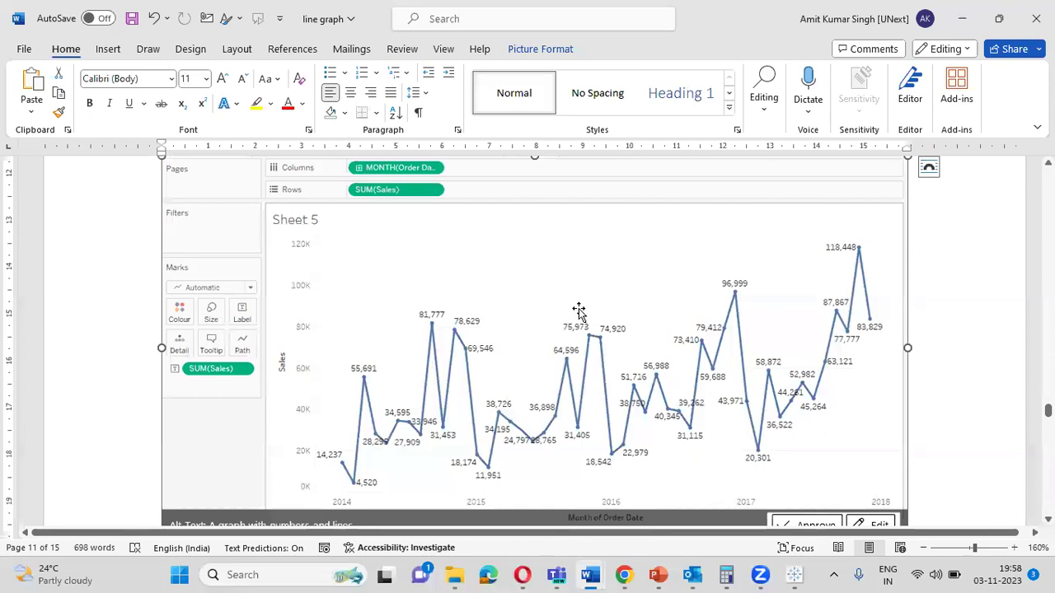
{"action": "scroll", "coordinate": [578, 310], "scroll_direction": "up", "scroll_amount": 5}
{"action": "left_click", "coordinate": [578, 309]}
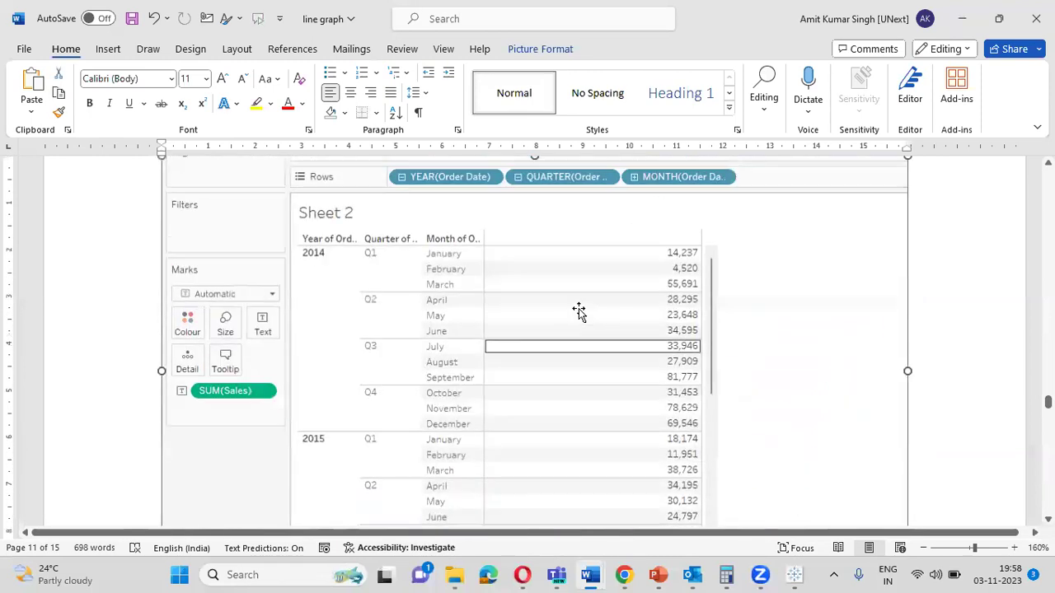
{"action": "scroll", "coordinate": [579, 310], "scroll_direction": "down", "scroll_amount": 10}
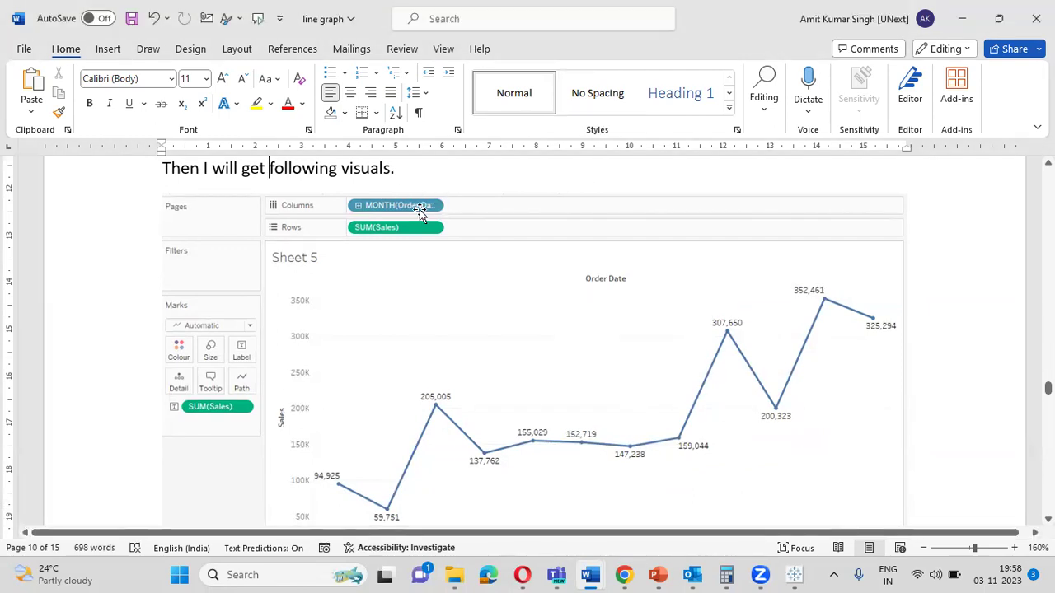
{"action": "left_click", "coordinate": [582, 351]}
{"action": "scroll", "coordinate": [582, 352], "scroll_direction": "up", "scroll_amount": 2}
{"action": "key", "text": "Delete"}
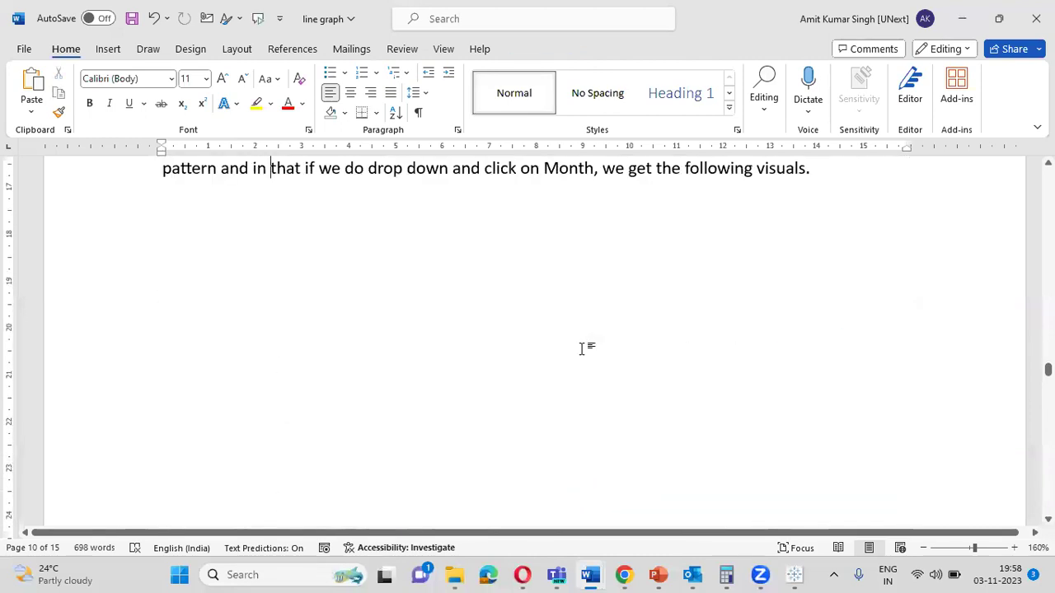
Switch back to Tableau and look through the charts on Sheet 1, Sheet 2 and Sheet 3.
{"action": "key", "text": "alt+Tab"}
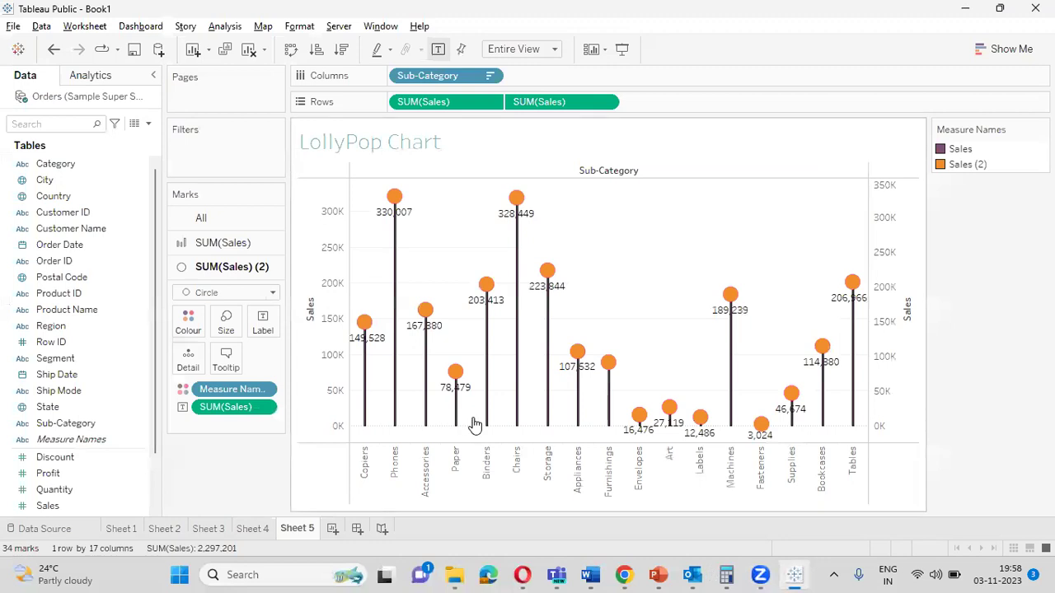
{"action": "left_click", "coordinate": [119, 529]}
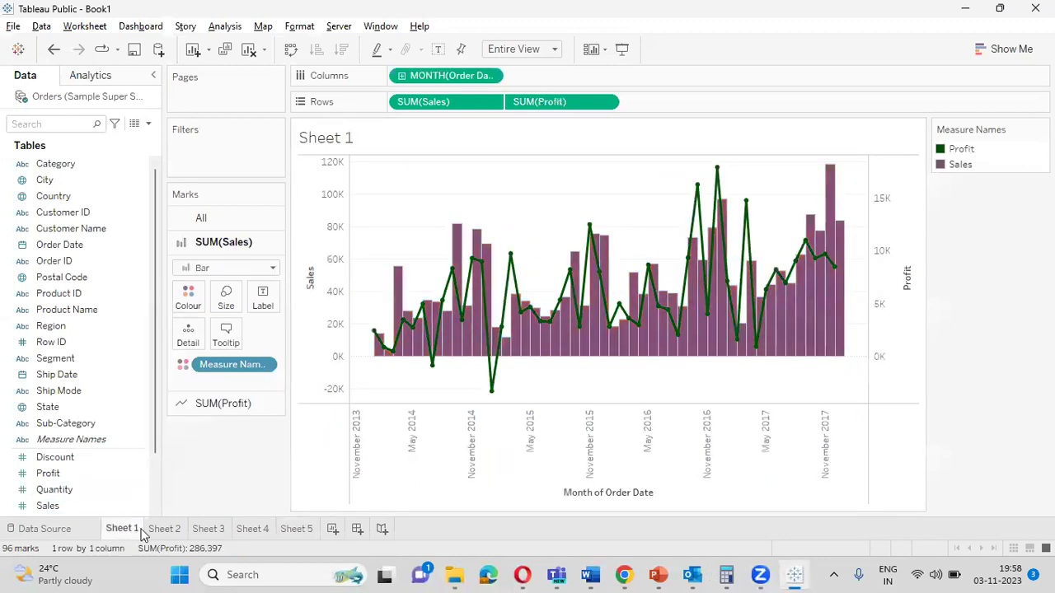
{"action": "left_click", "coordinate": [165, 529]}
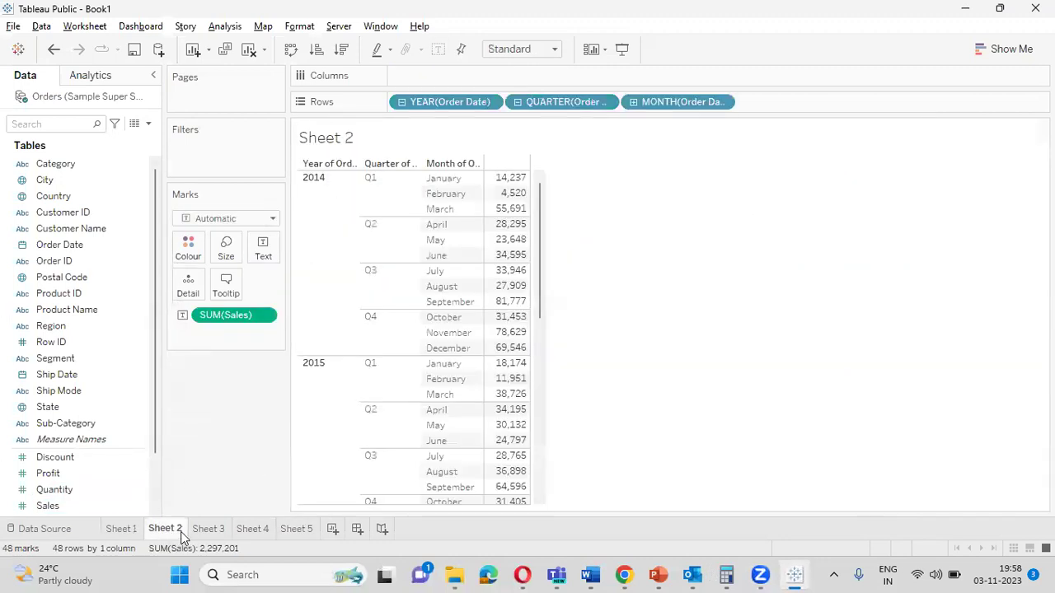
{"action": "left_click", "coordinate": [187, 533]}
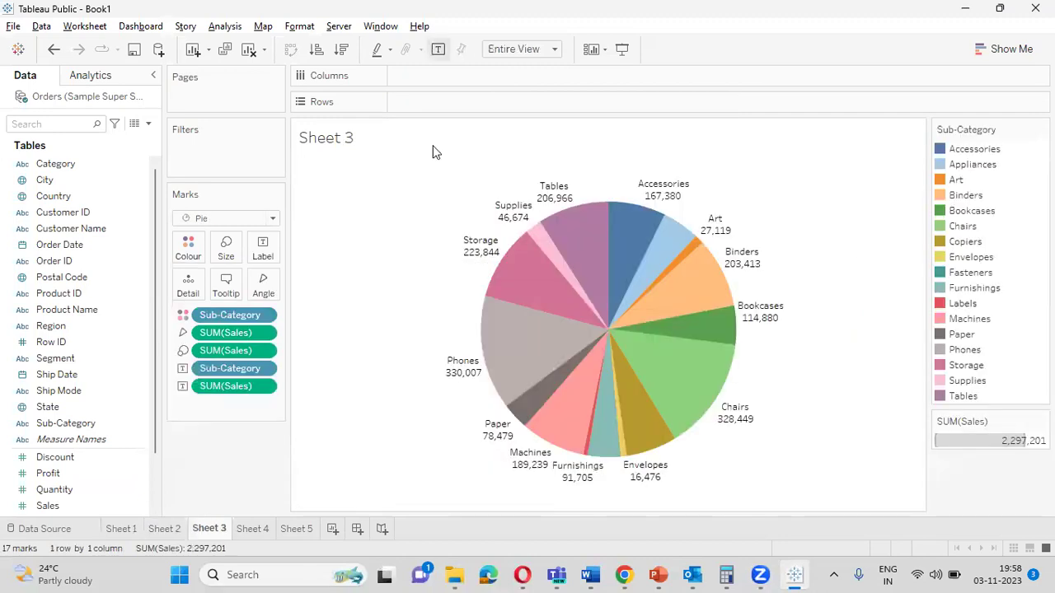
Create a new worksheet and place Order Date in its columns.
{"action": "left_click", "coordinate": [333, 529]}
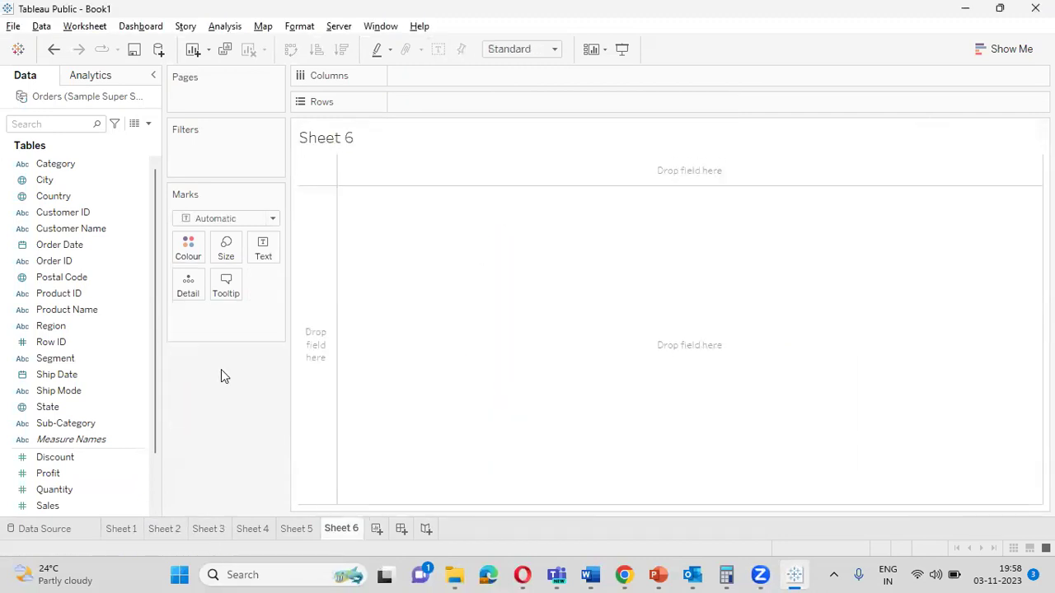
{"action": "left_click_drag", "start_coordinate": [97, 244], "coordinate": [451, 61]}
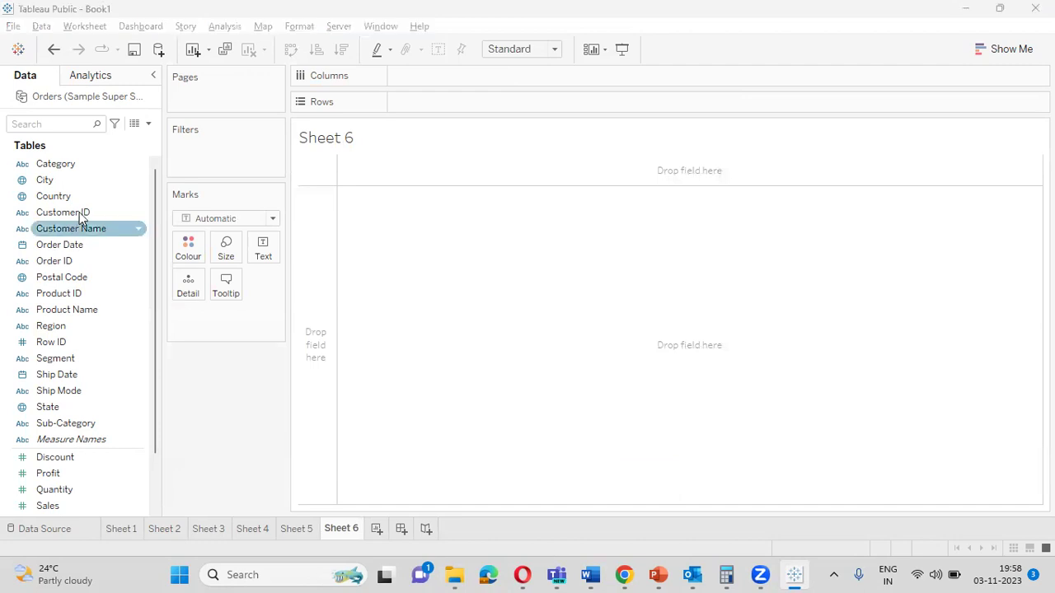
{"action": "left_click_drag", "start_coordinate": [82, 244], "coordinate": [458, 83]}
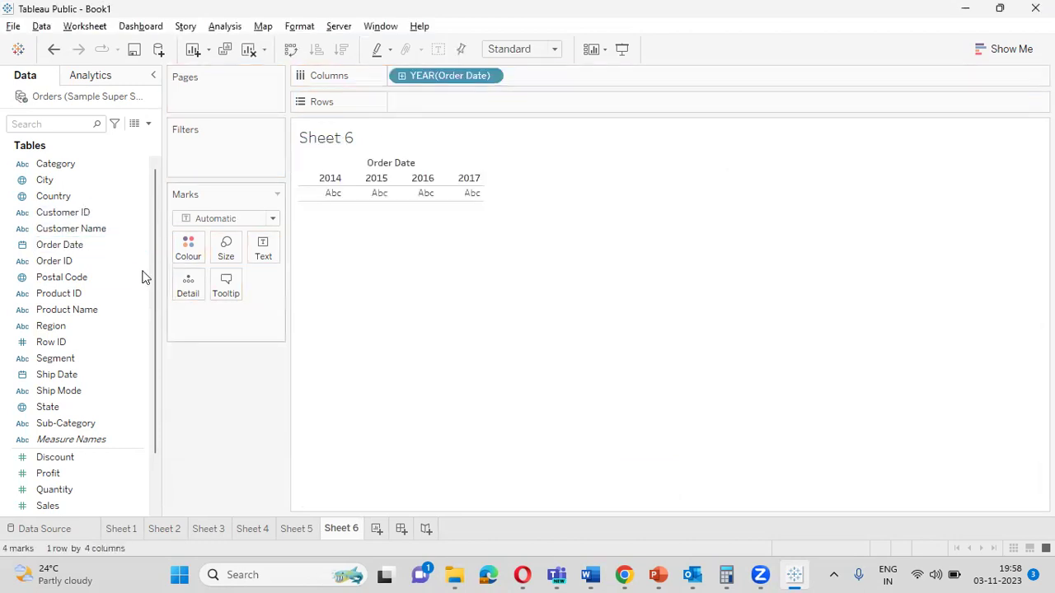
Add Sales as mark labels and in the rows, and change the Order Date level to continuous Quarter.
{"action": "double_click", "coordinate": [71, 505]}
{"action": "left_click_drag", "start_coordinate": [71, 505], "coordinate": [440, 95]}
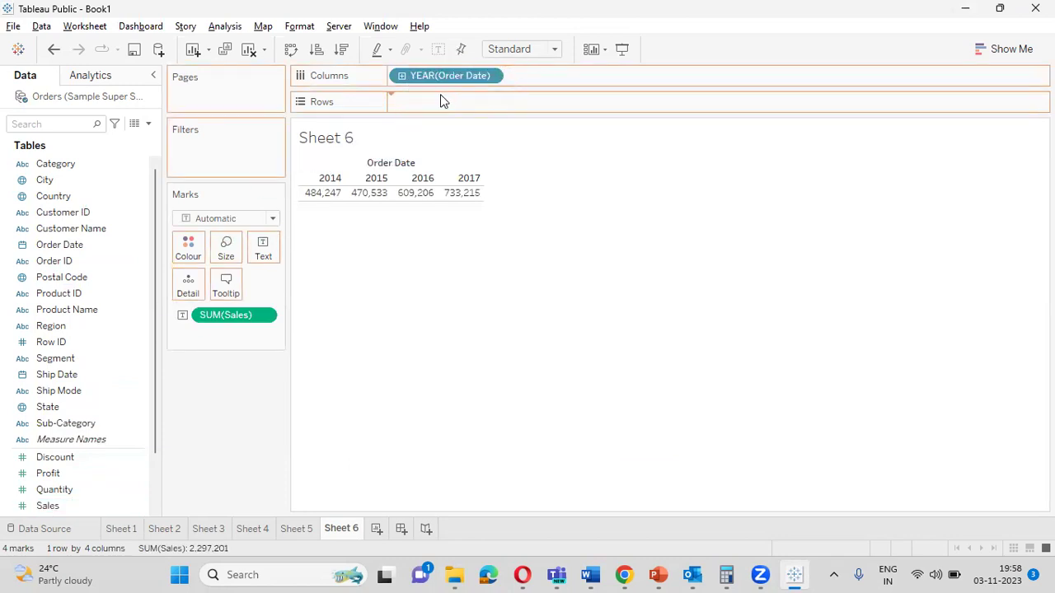
{"action": "left_click", "coordinate": [491, 76]}
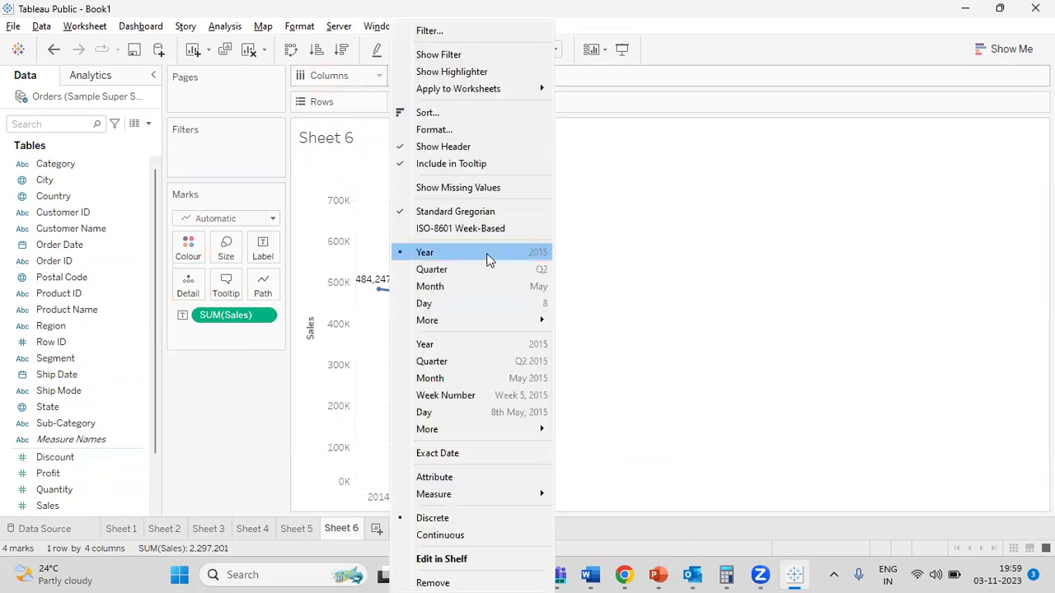
{"action": "left_click", "coordinate": [453, 363]}
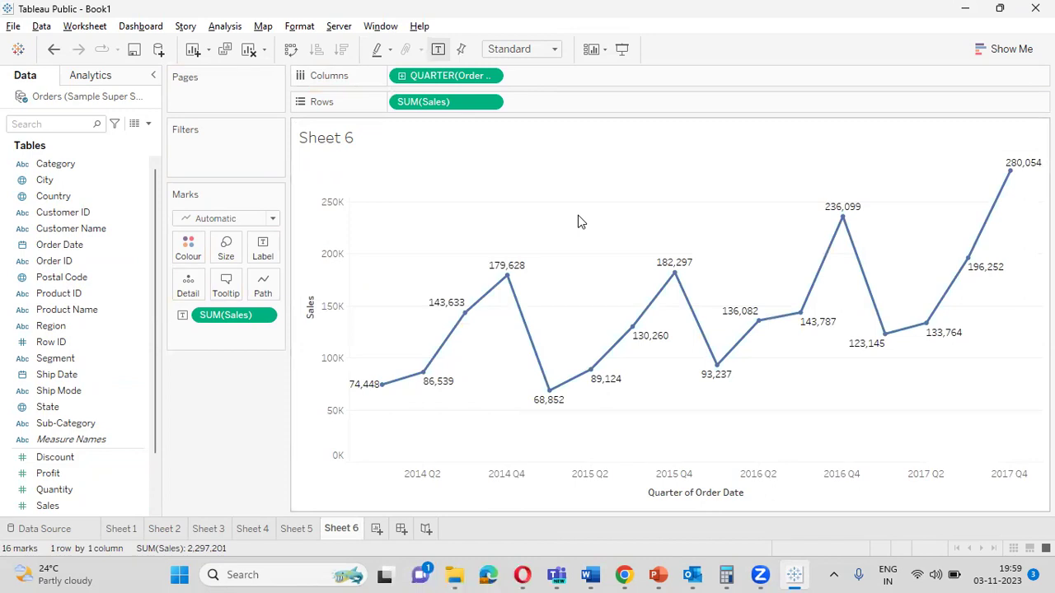
Change the Order Date level in the columns to discrete Year, and briefly expand it to quarters before removing the Quarter level.
{"action": "left_click", "coordinate": [491, 76]}
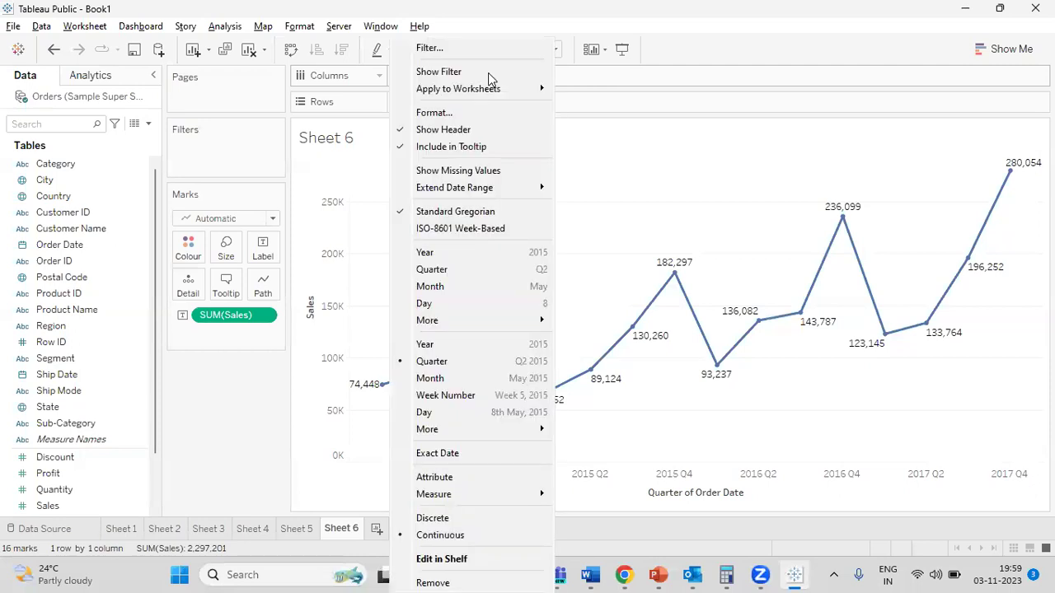
{"action": "left_click", "coordinate": [453, 254]}
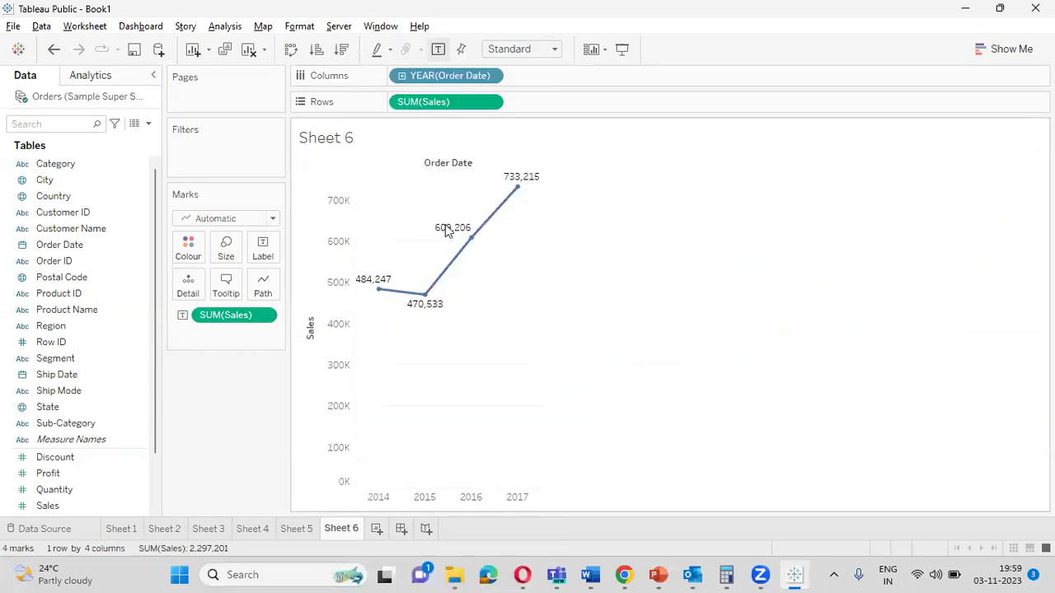
{"action": "left_click", "coordinate": [402, 76]}
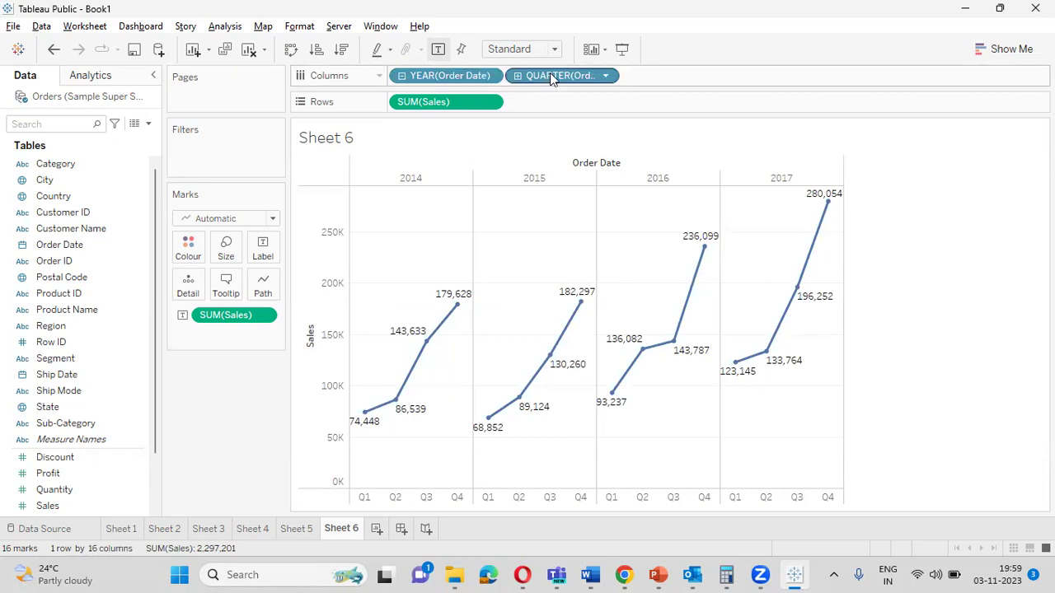
{"action": "left_click_drag", "start_coordinate": [552, 76], "coordinate": [124, 325]}
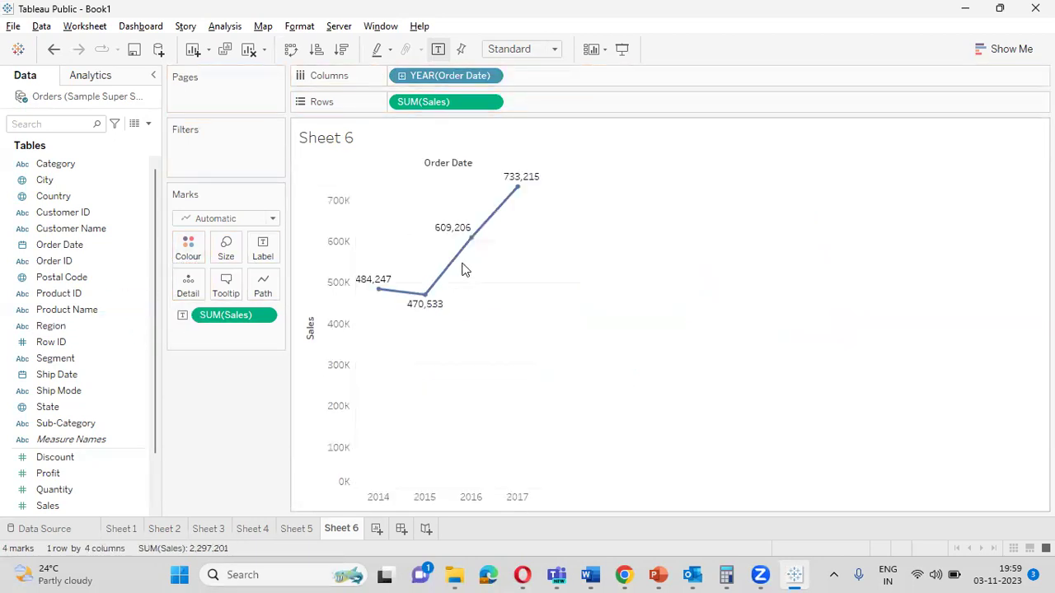
Fit the yearly Sales chart to Entire View and colour its lines by Region.
{"action": "left_click", "coordinate": [552, 49]}
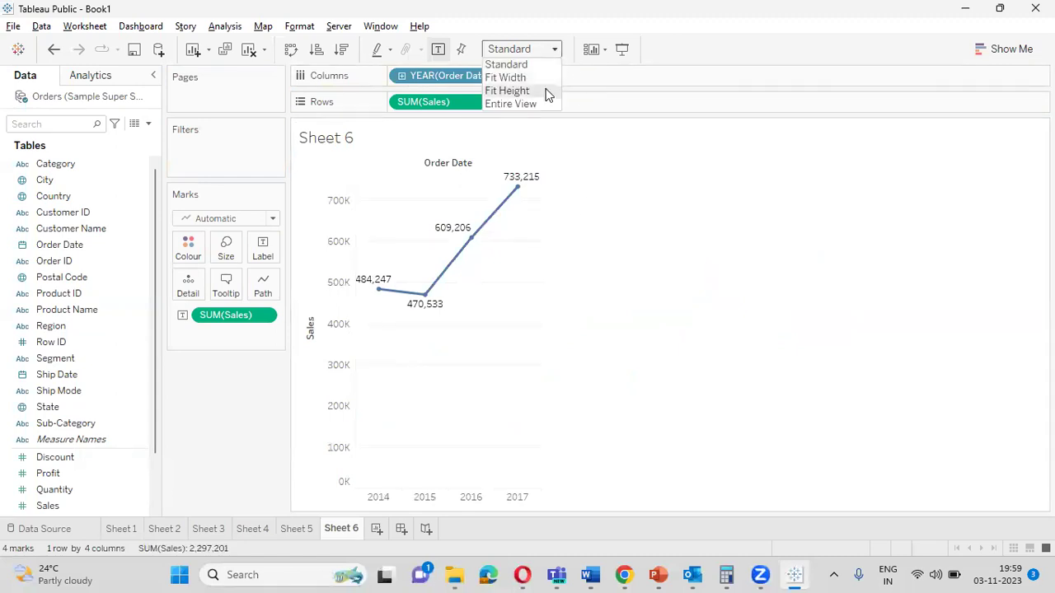
{"action": "left_click", "coordinate": [511, 104]}
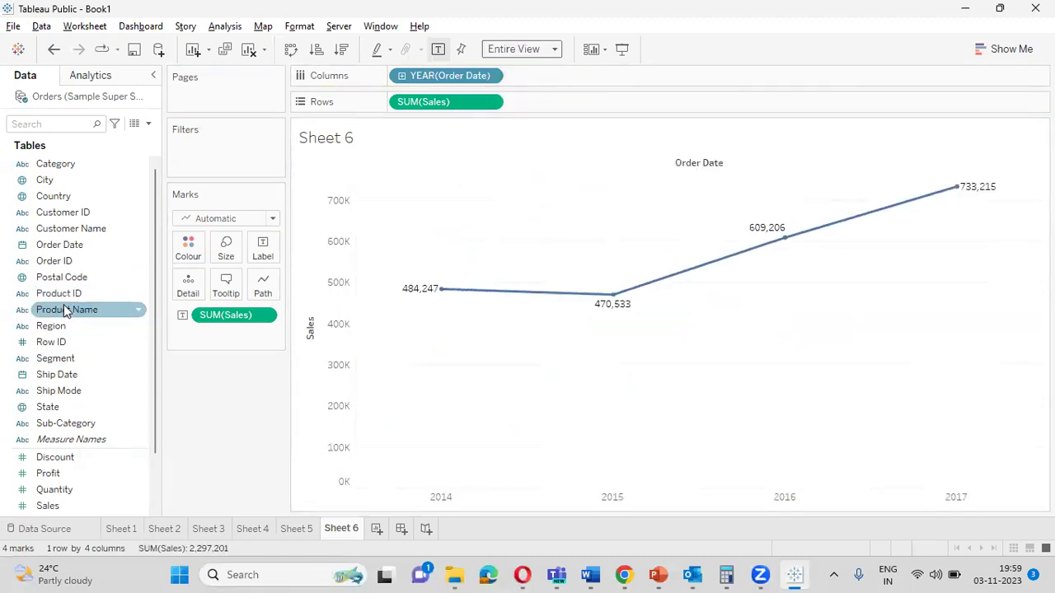
{"action": "left_click_drag", "start_coordinate": [67, 334], "coordinate": [188, 255]}
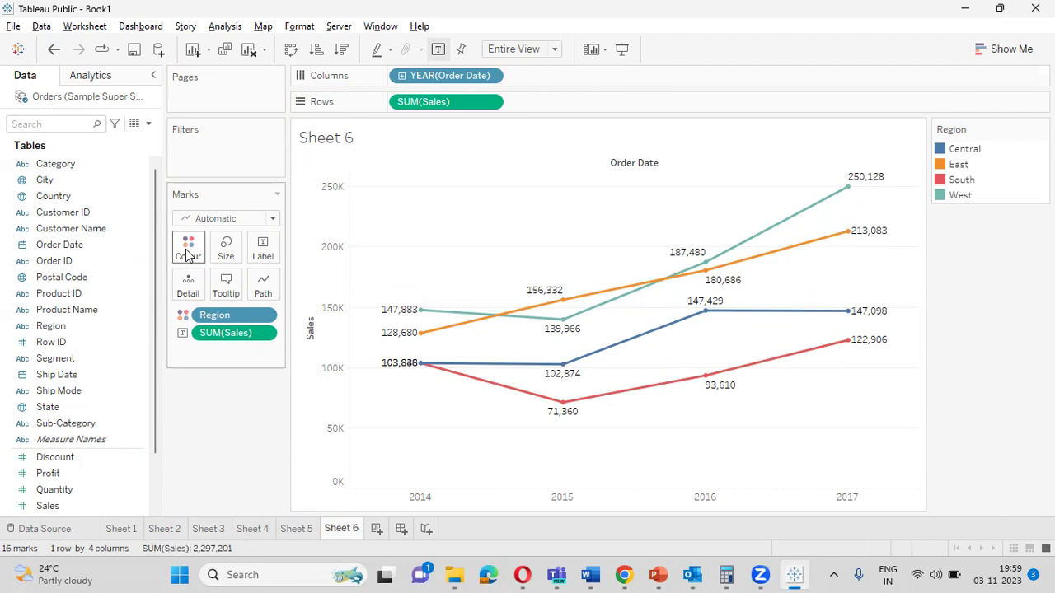
Try the Bar mark type for the regional Sales chart and return the marks to Line.
{"action": "left_click", "coordinate": [272, 221]}
{"action": "left_click", "coordinate": [201, 252]}
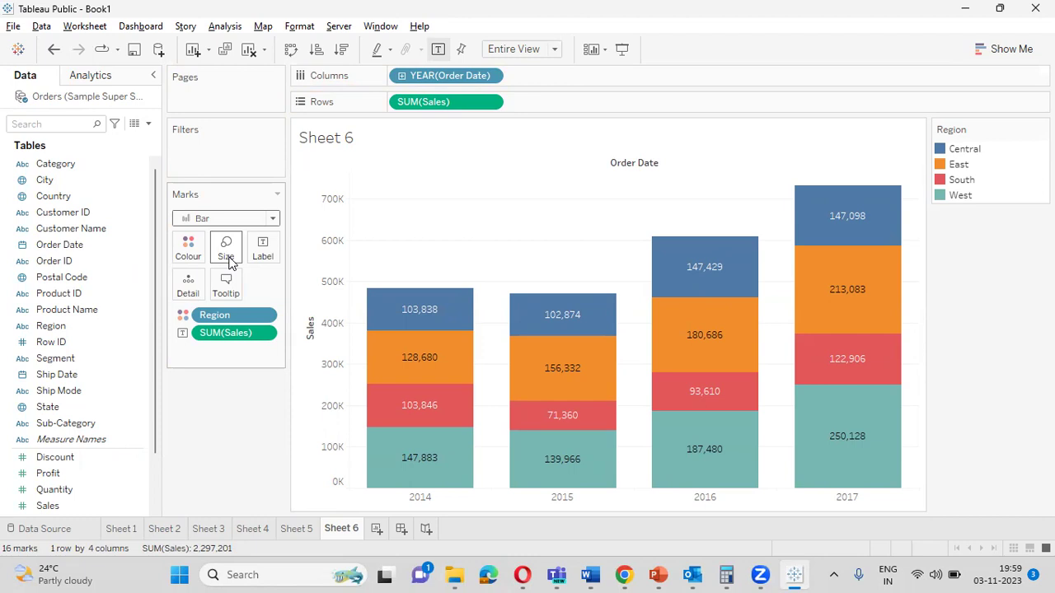
{"action": "left_click", "coordinate": [261, 221]}
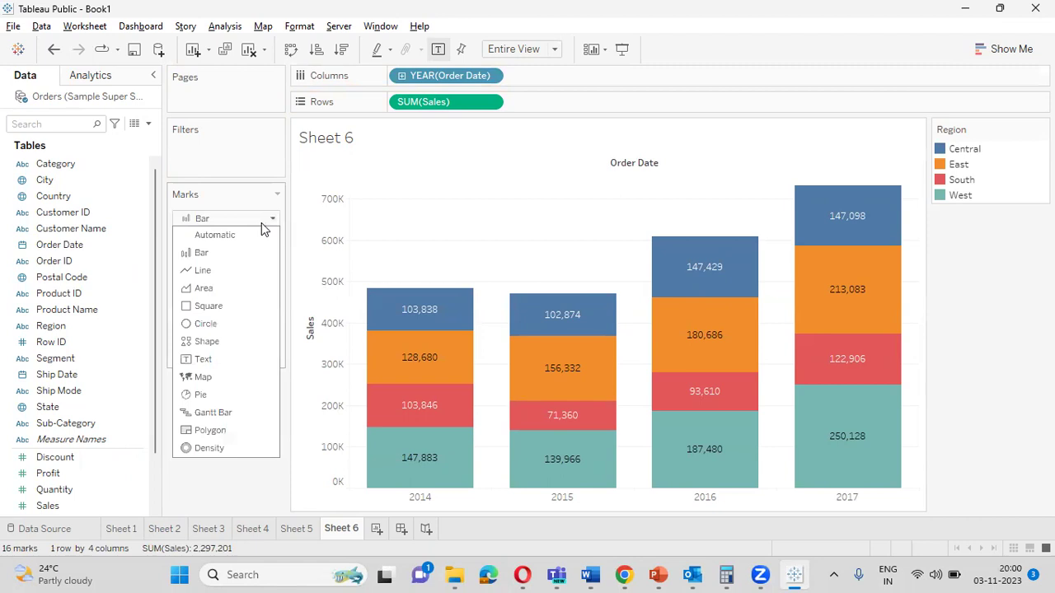
{"action": "left_click", "coordinate": [228, 277]}
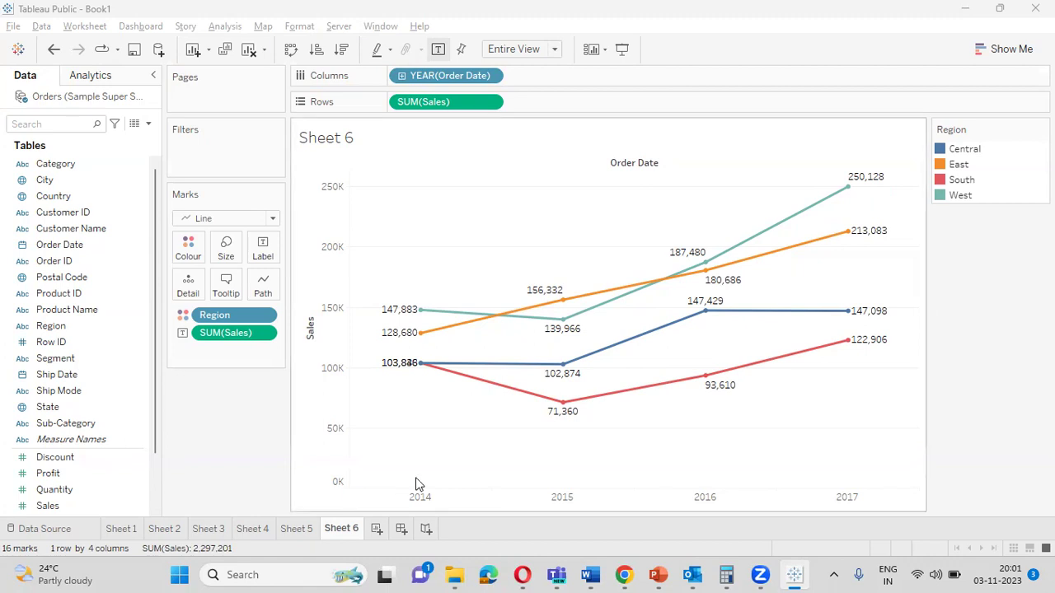
Remove Region from the line colours and colour the yearly Sales lines by Sub-Category instead.
{"action": "left_click_drag", "start_coordinate": [210, 315], "coordinate": [33, 224]}
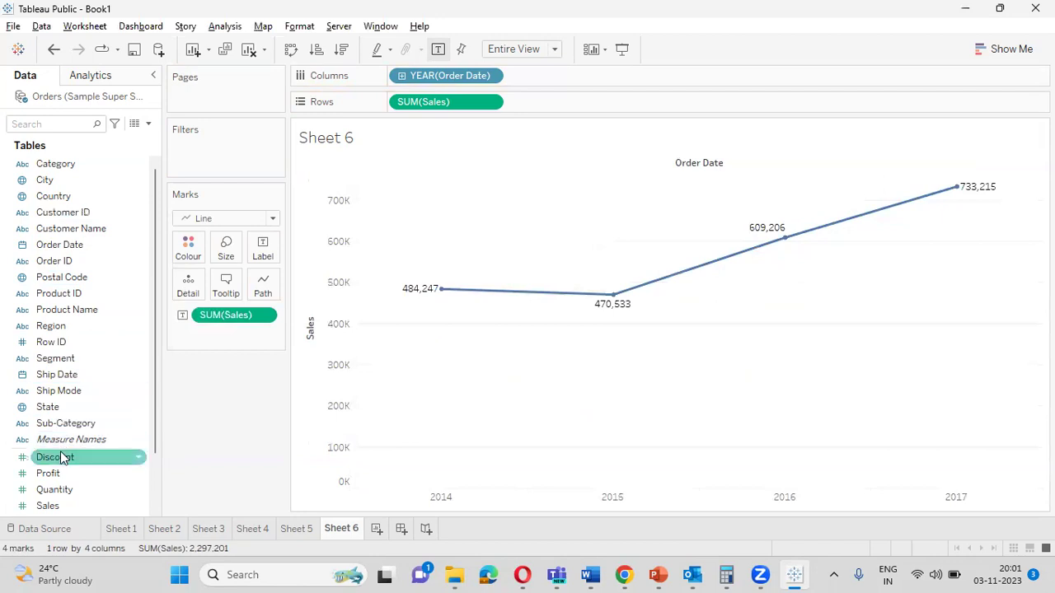
{"action": "left_click_drag", "start_coordinate": [79, 424], "coordinate": [198, 250]}
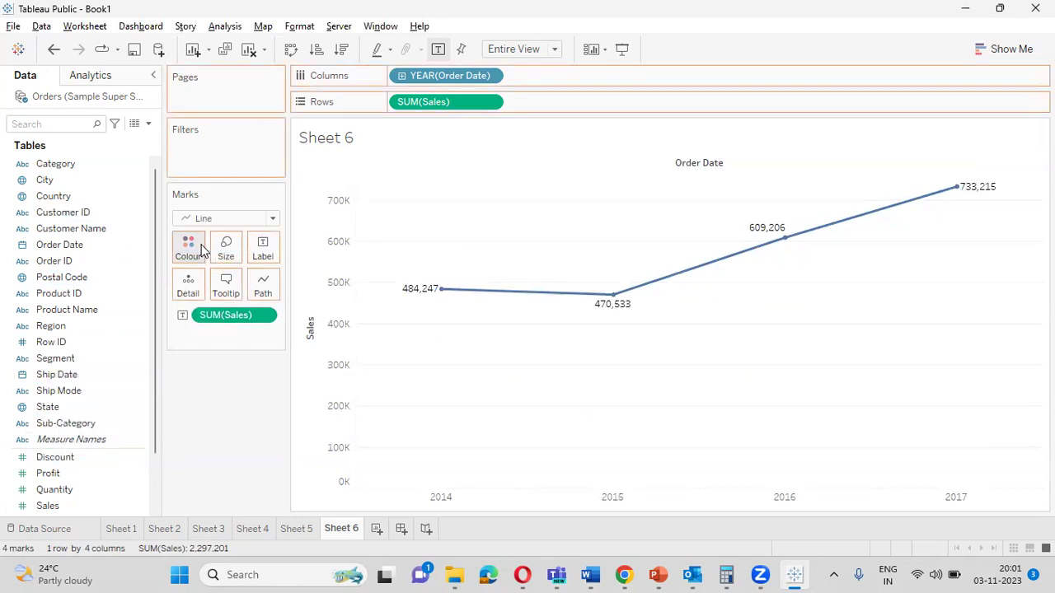